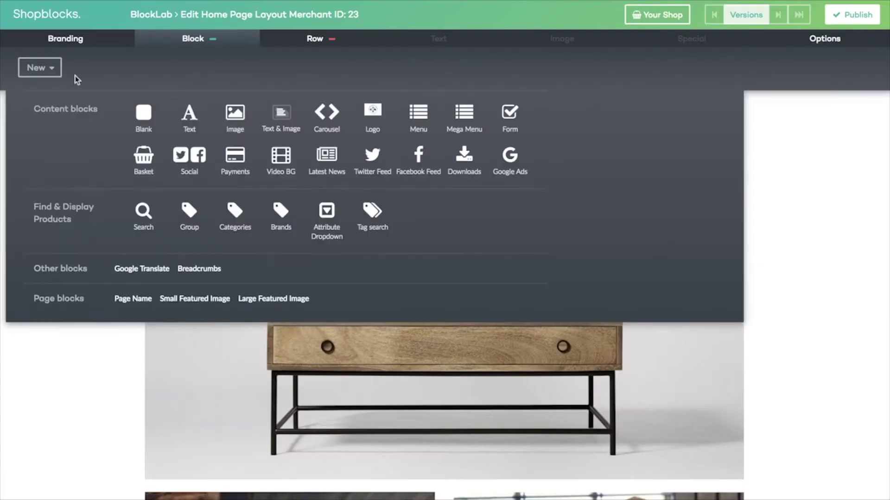
Step: Add a logo block to the home page, shift it left twice, narrow it once, then publish the layout
click(368, 116)
click(199, 63)
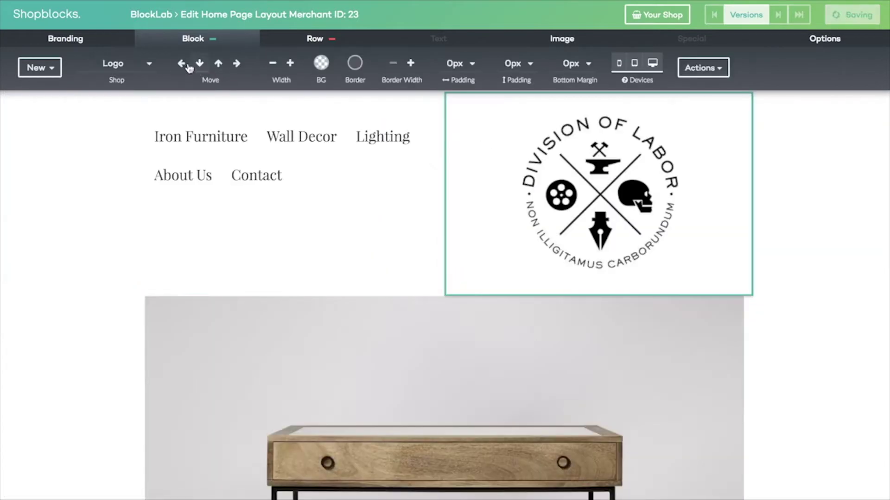
click(181, 63)
click(273, 63)
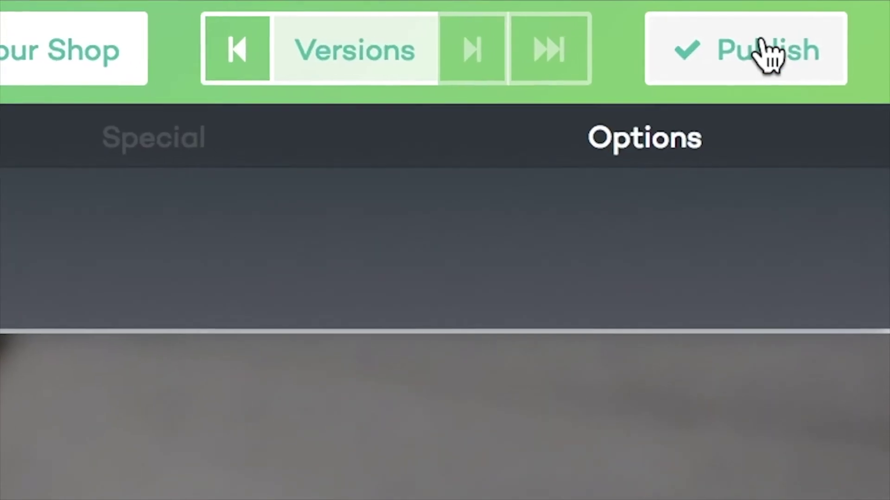
click(764, 52)
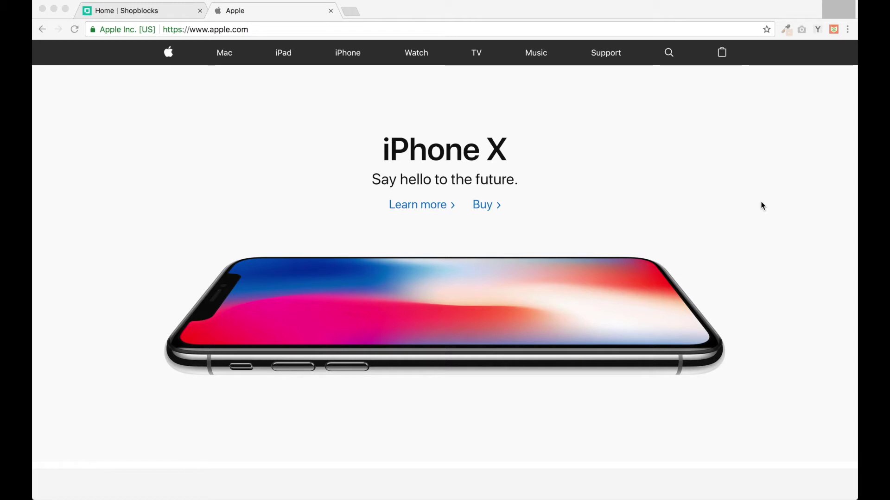
scroll(761, 204, down, 5)
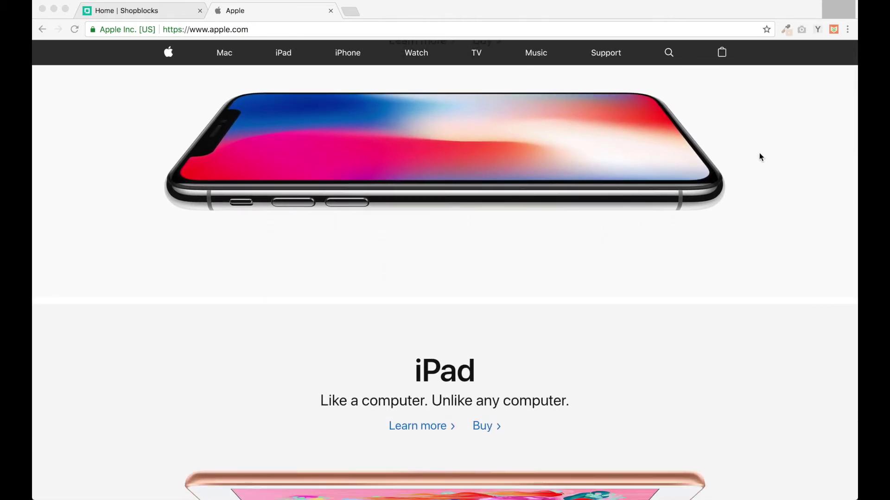
scroll(754, 138, down, 1)
scroll(755, 138, down, 5)
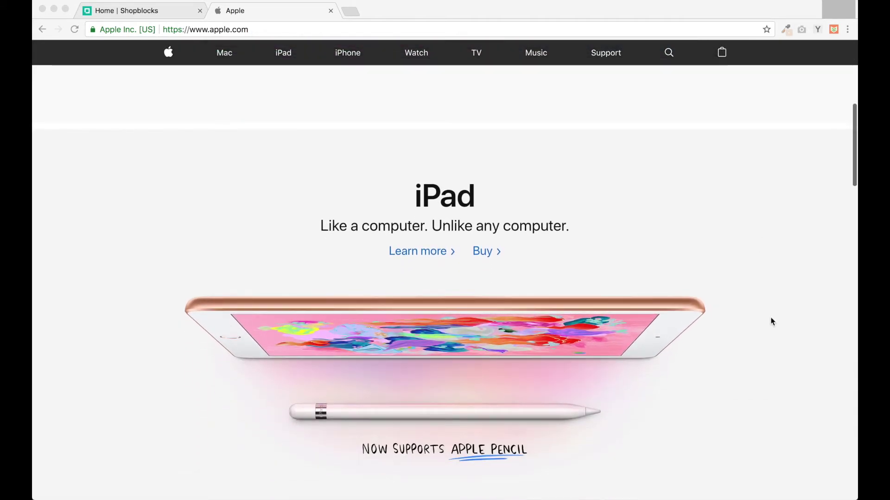
scroll(782, 348, down, 1)
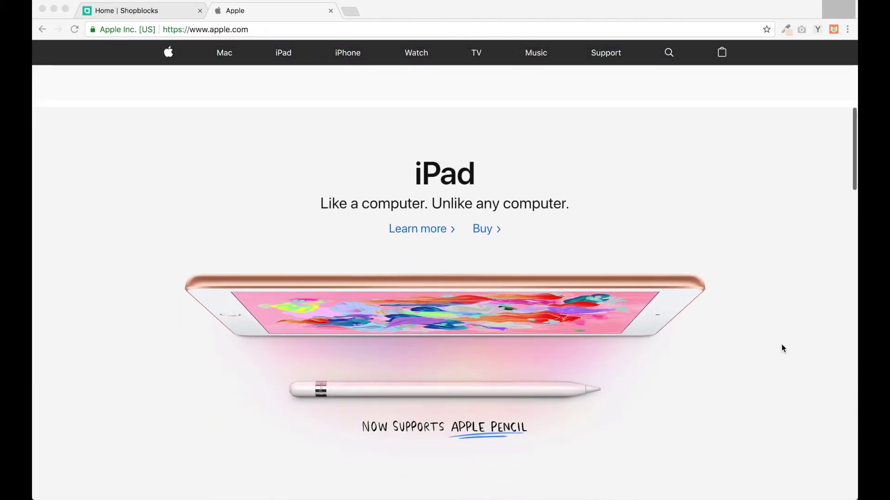
click(139, 10)
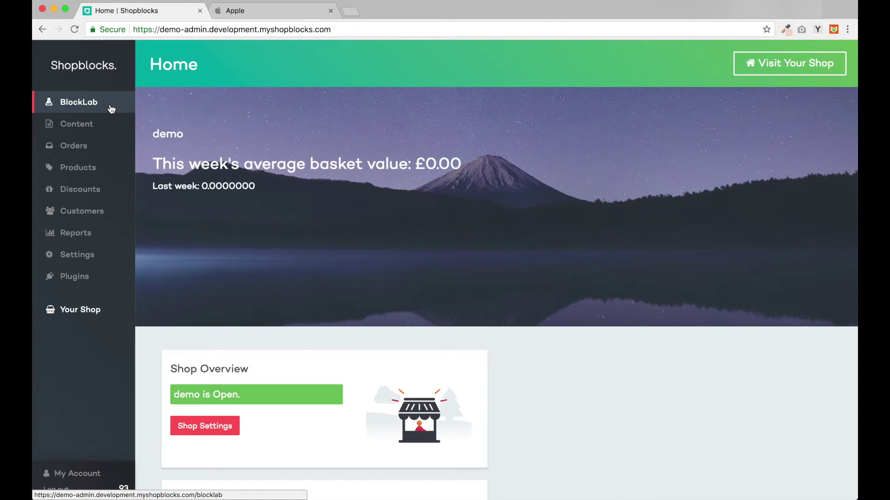
Step: Open the BlockLab page layouts, then return to the Apple homepage tab for reference
click(111, 108)
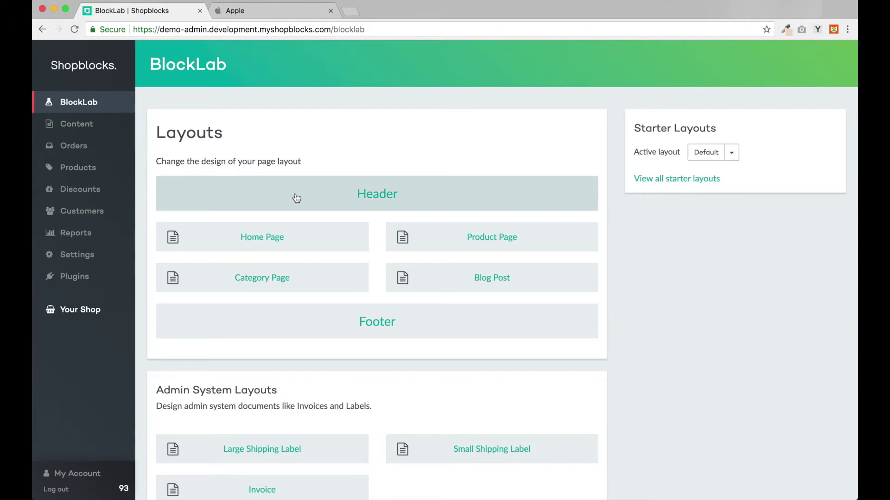
click(263, 11)
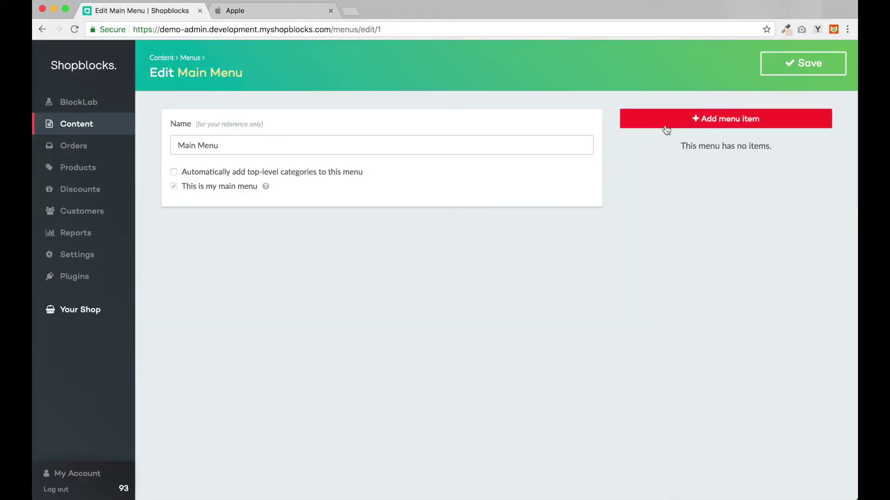
Step: Add main menu items labelled Mac, iPad and iPhone
click(666, 130)
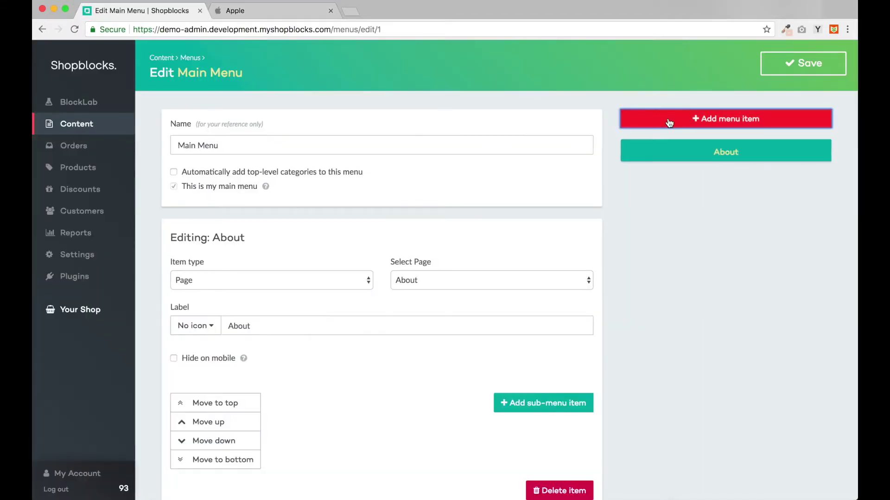
click(265, 326)
double_click(266, 327)
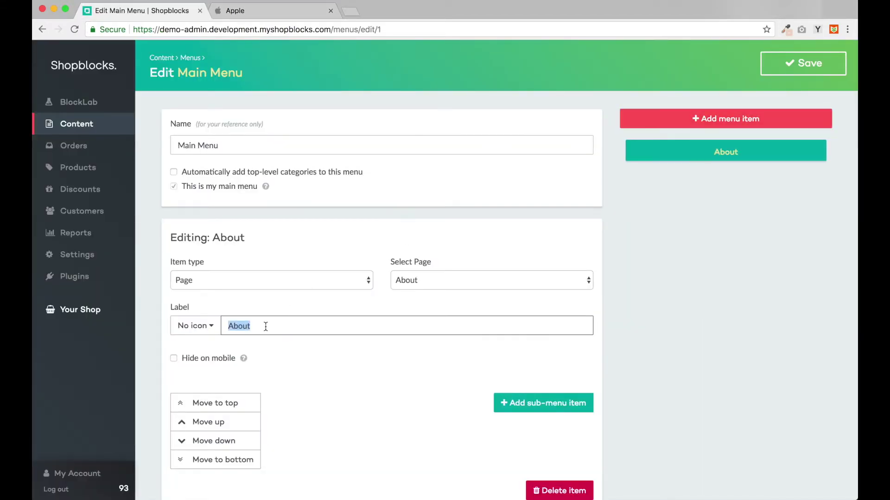
text(Mac)
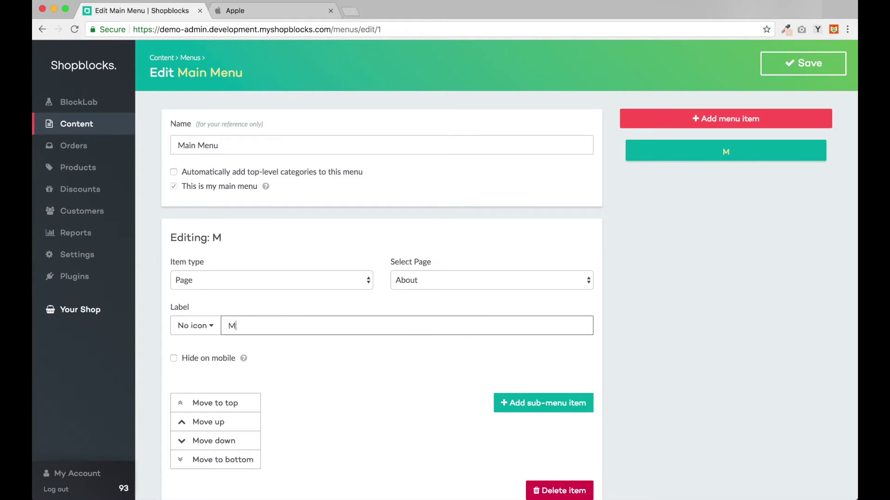
click(658, 122)
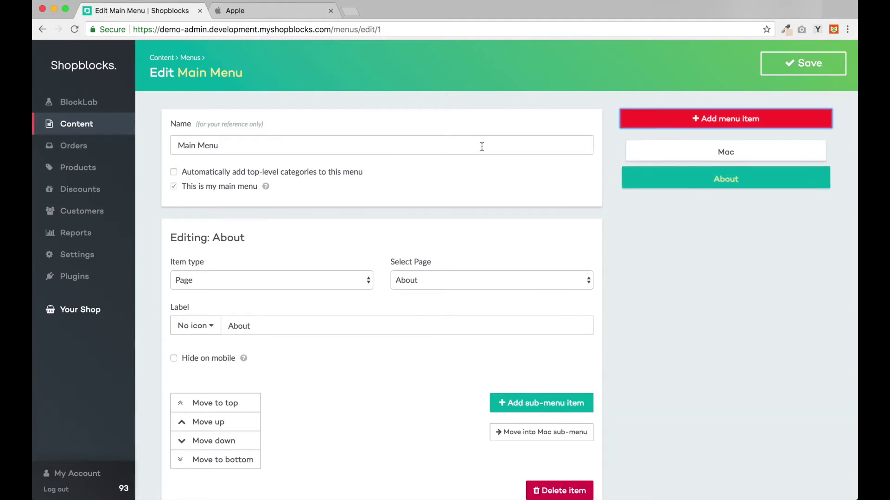
double_click(242, 327)
text(iPad)
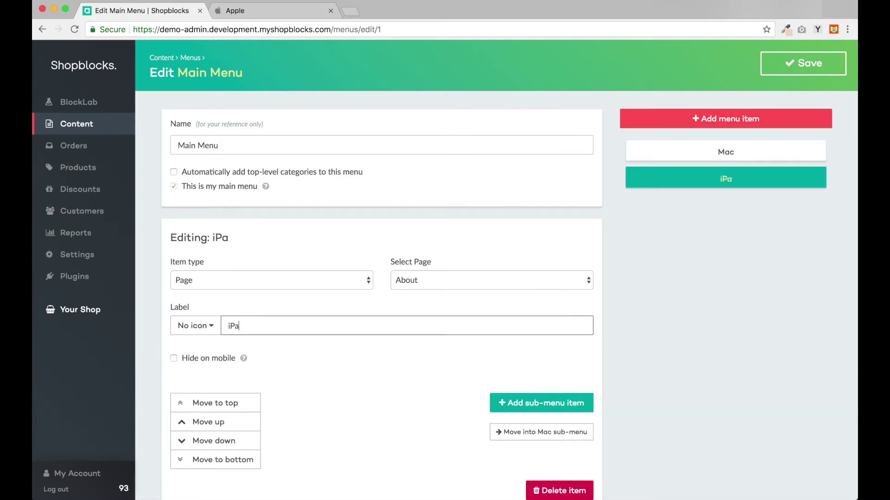
click(693, 121)
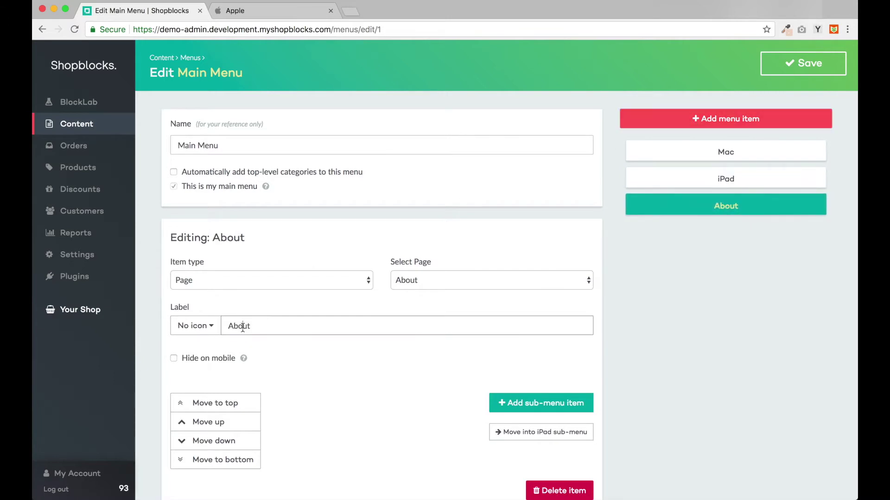
double_click(237, 326)
text(iPhone)
Step: Add Watch, TV and Support menu items, checking apple.com's menu for reference
click(707, 120)
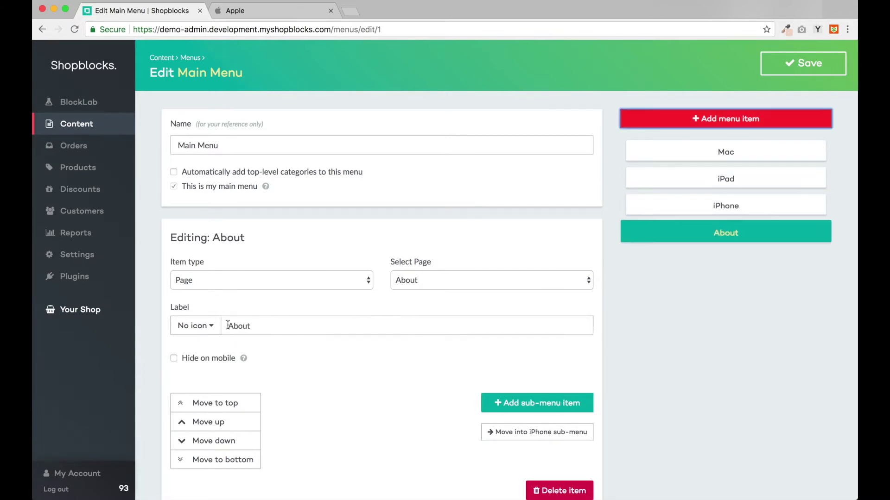
text(Watch)
click(707, 119)
text(TV)
click(707, 119)
text(Suppo)
click(280, 12)
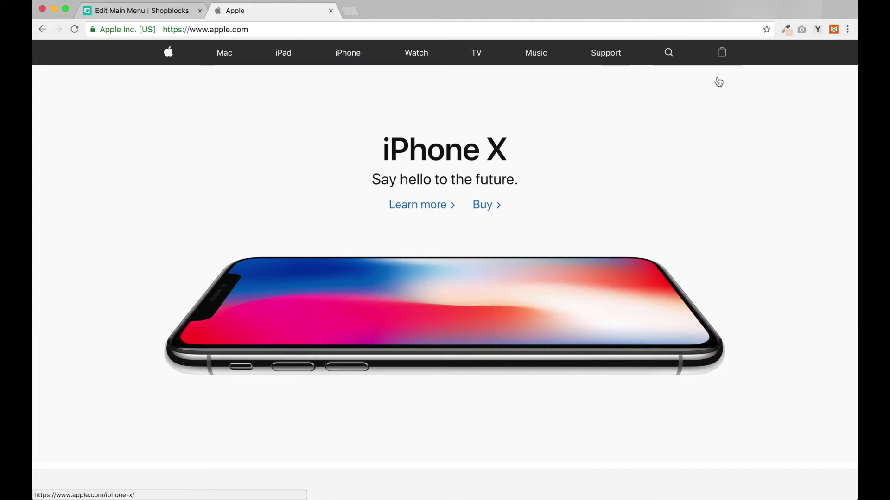
key(super+1)
Step: Add a label-less menu item with a search magnifier icon
click(703, 125)
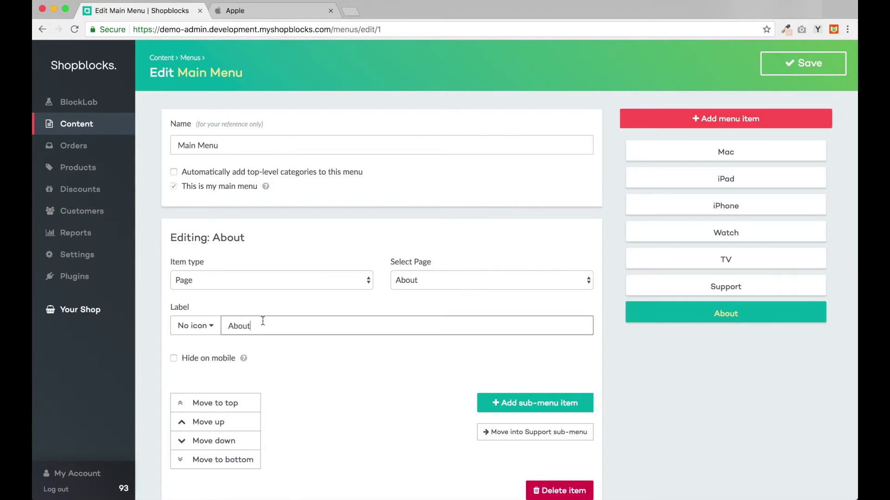
double_click(260, 324)
key(BackSpace)
click(195, 325)
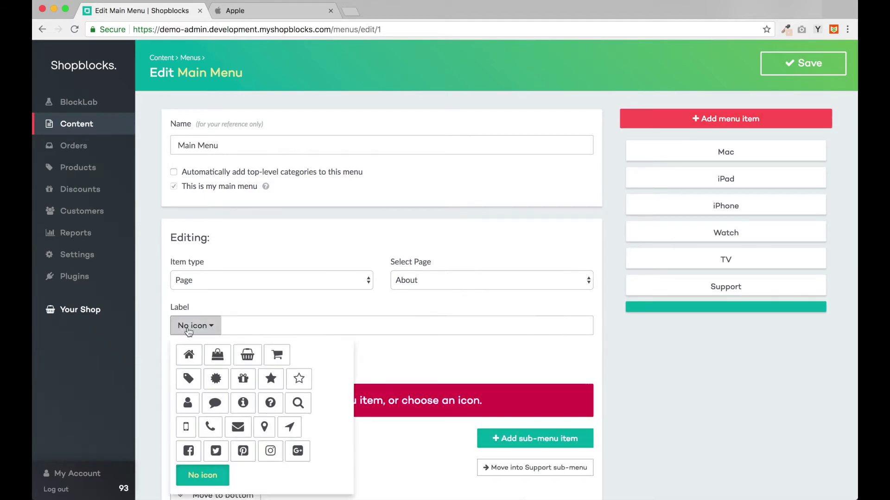
click(298, 404)
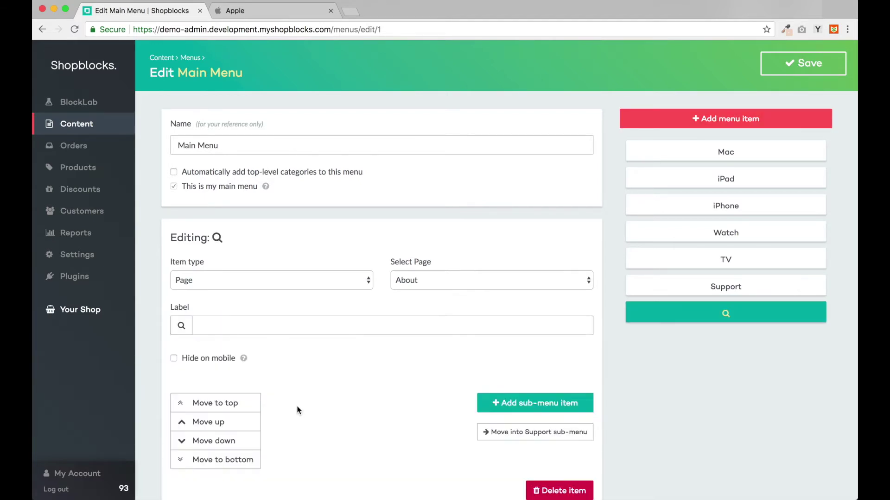
Step: Add a shopping-bag icon menu item, save the main menu, and return to BlockLab layouts
click(725, 118)
double_click(260, 324)
key(BackSpace)
click(195, 326)
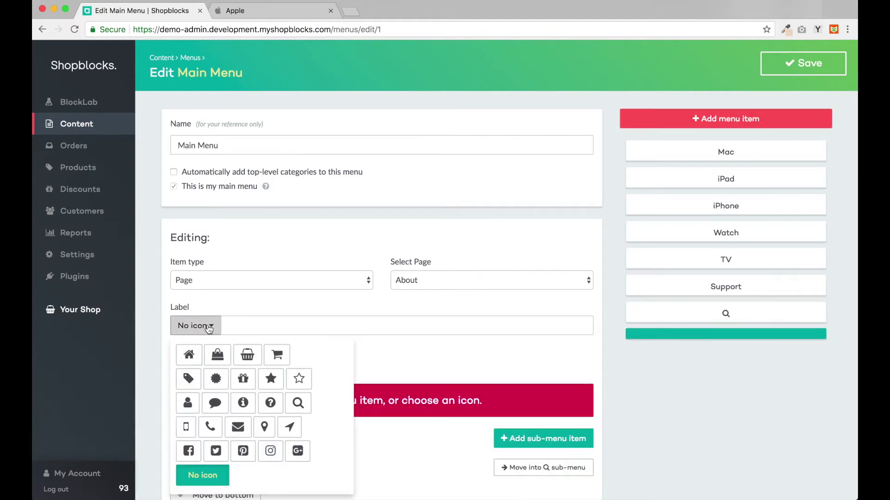
click(218, 361)
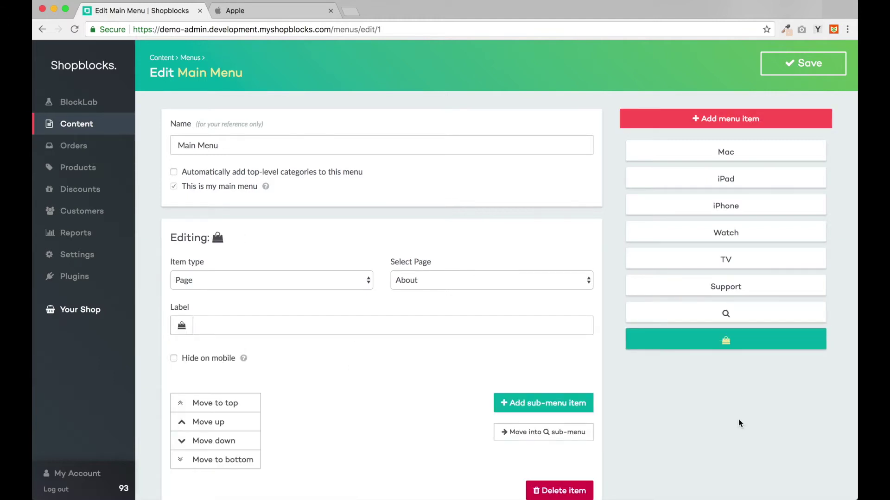
click(797, 65)
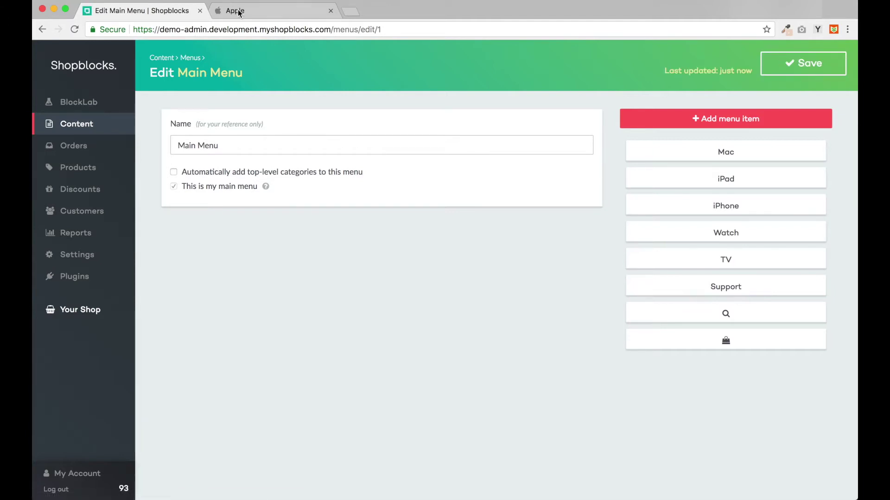
click(94, 96)
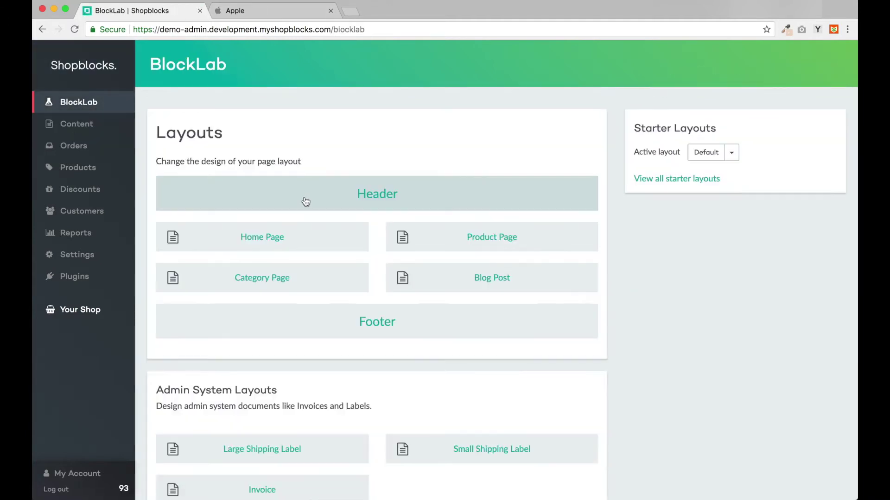
Step: Open the Header layout in the BlockLab editor and load the live shop in a new tab
click(305, 201)
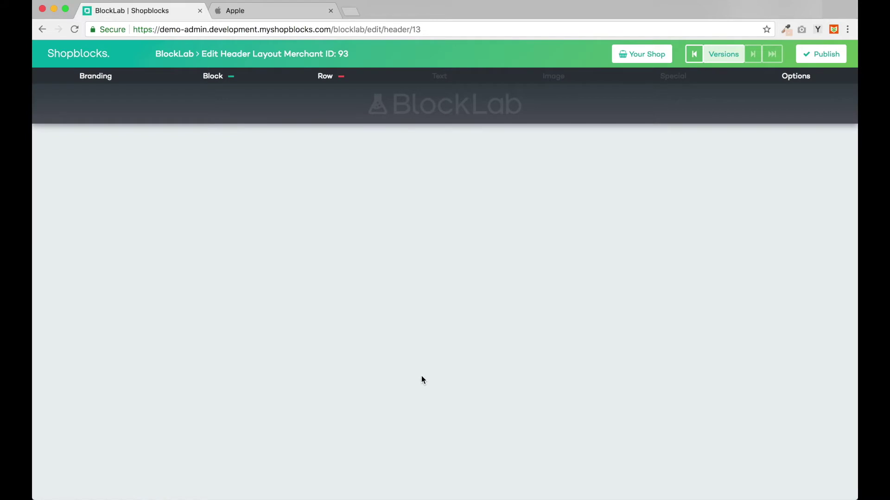
click(646, 60)
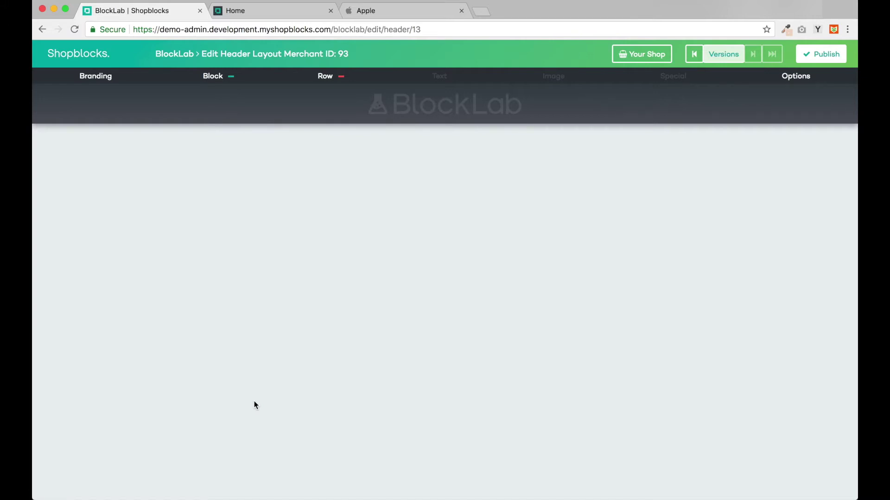
click(97, 83)
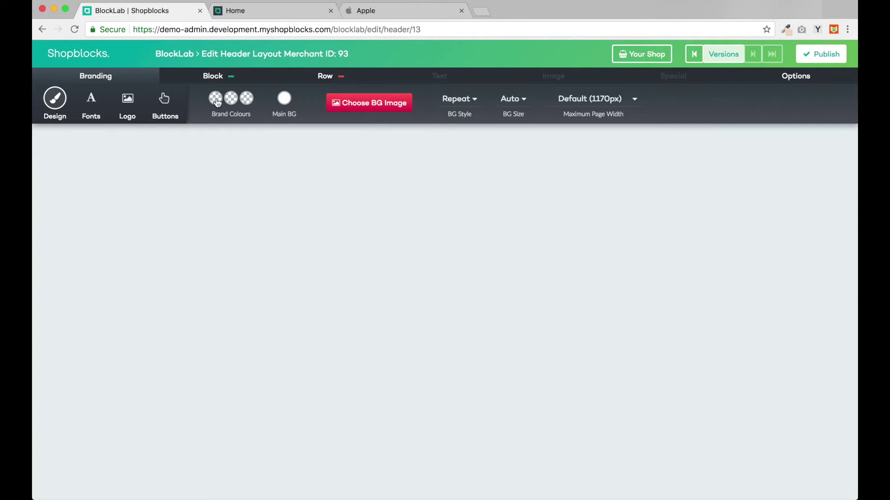
Step: Sample apple.com's dark grey #323232 with ColorZilla for the first brand colour
click(382, 13)
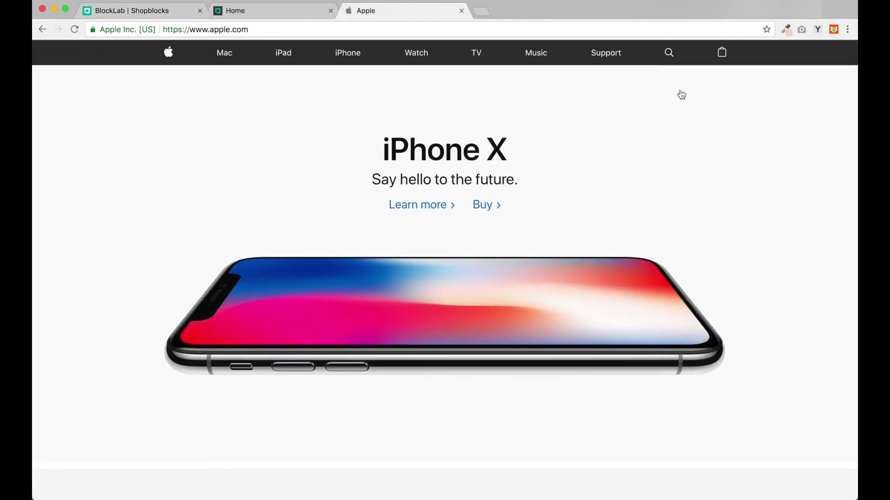
click(787, 30)
click(771, 46)
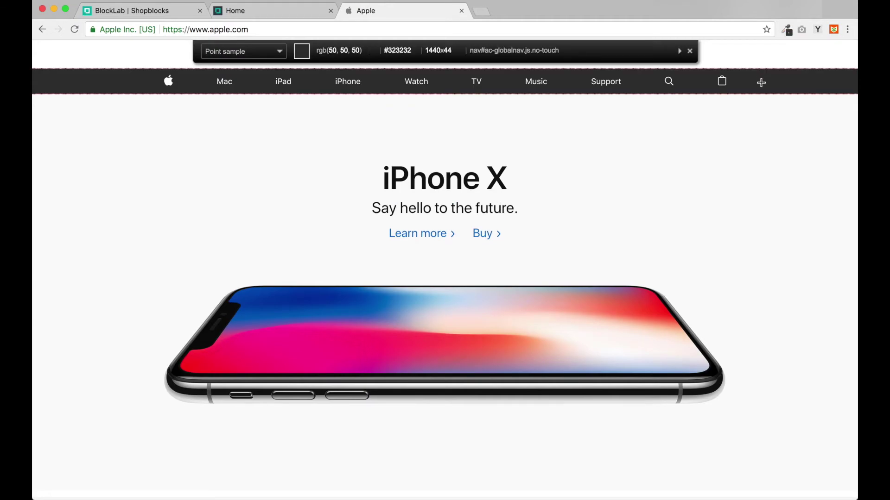
click(760, 82)
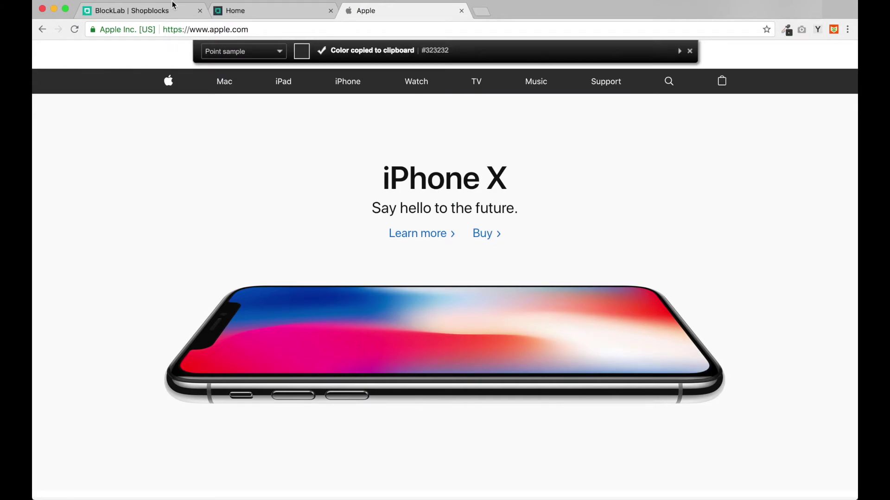
click(153, 11)
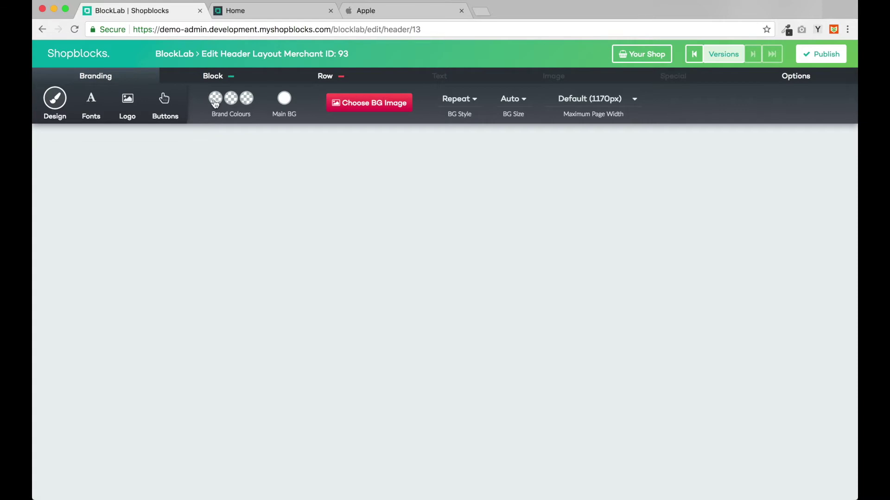
click(215, 99)
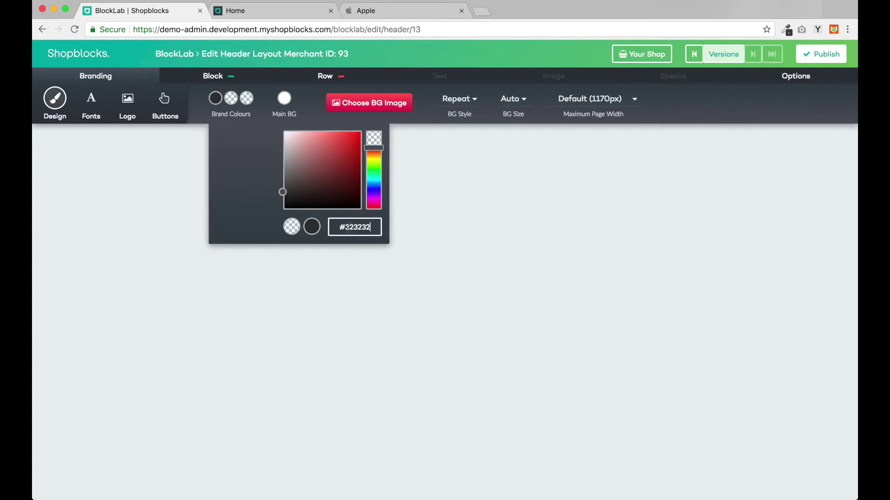
Step: Sample a light grey #fafafa from apple.com and paste it as the second brand colour
click(405, 14)
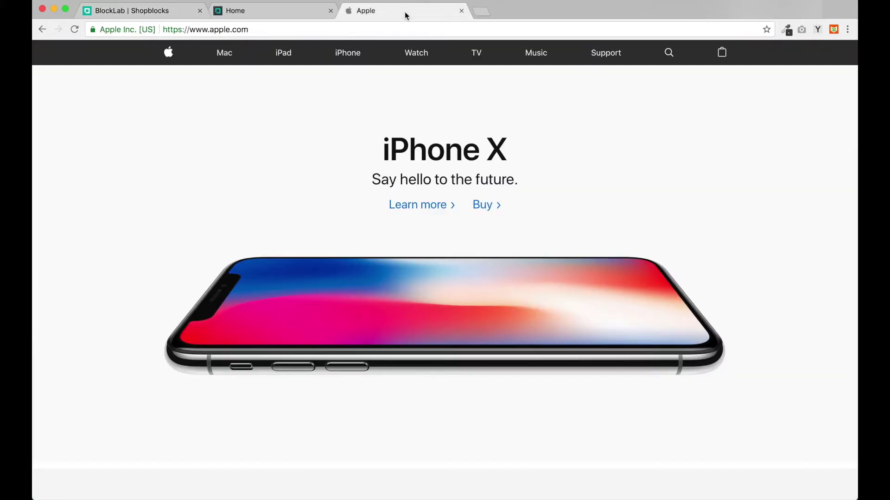
click(787, 30)
click(788, 174)
click(139, 10)
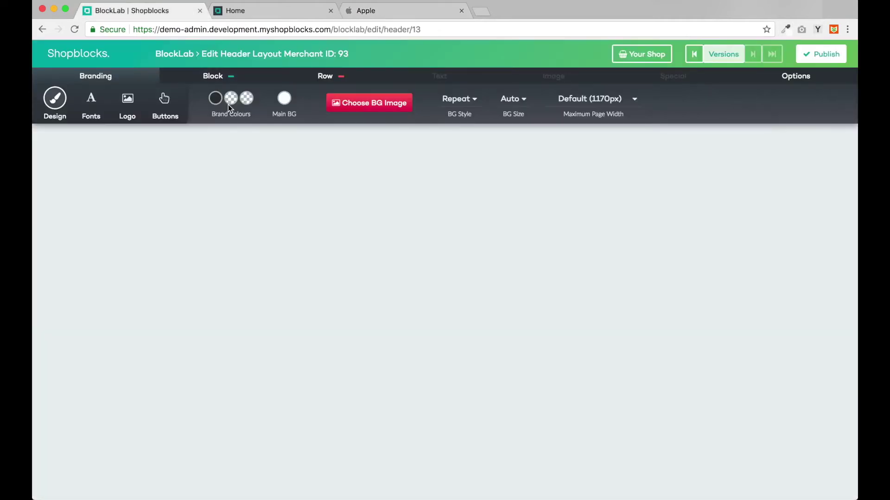
click(231, 97)
click(357, 227)
key(super+v)
Step: Sample the iPad section's pale grey #f5f5f5 and paste it as the third brand colour
click(424, 10)
scroll(794, 298, down, 5)
click(786, 29)
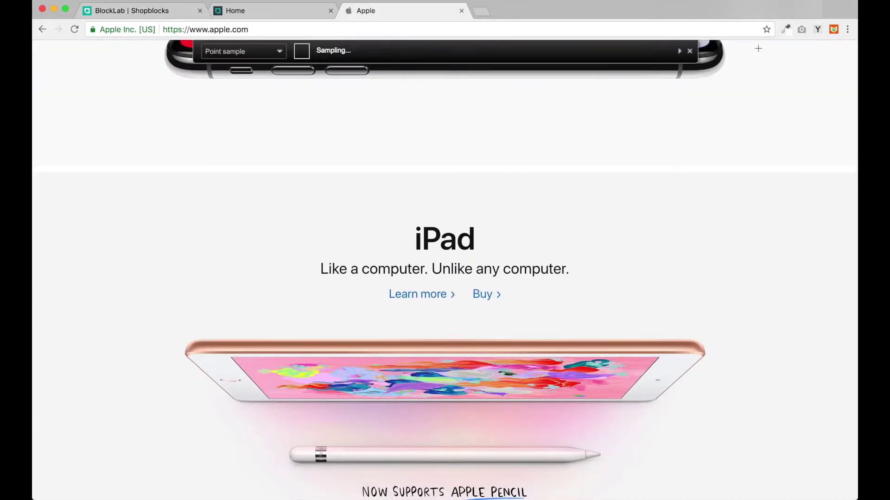
click(215, 130)
click(139, 10)
click(284, 97)
click(383, 227)
key(super+v)
click(285, 99)
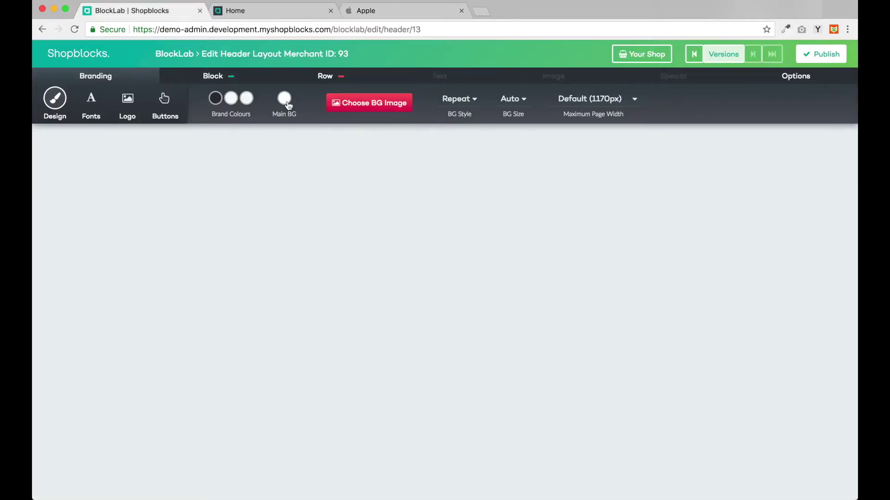
click(285, 100)
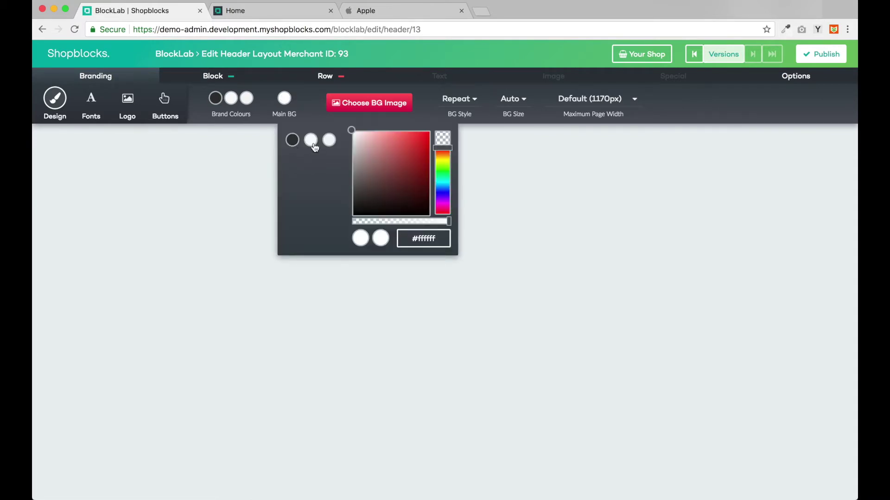
click(285, 101)
Step: Change the Heading 1, Heading 2 and Body Text fonts from Lato to Helvetica
click(92, 99)
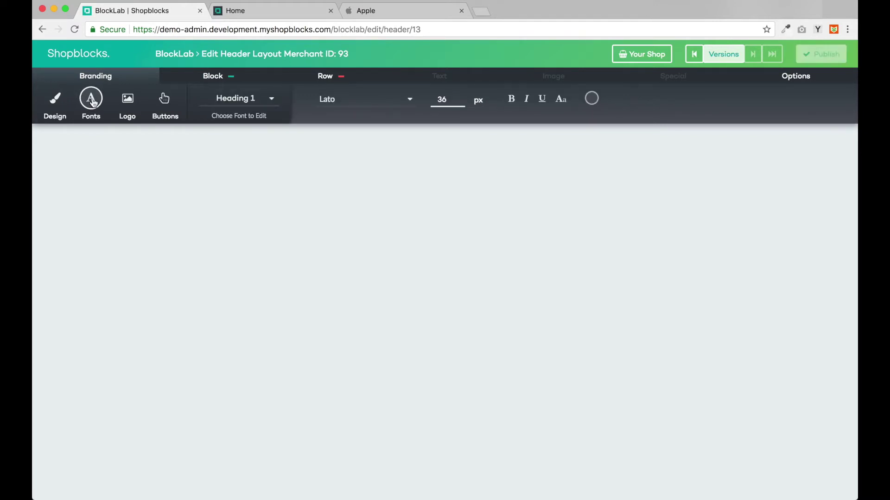
click(346, 107)
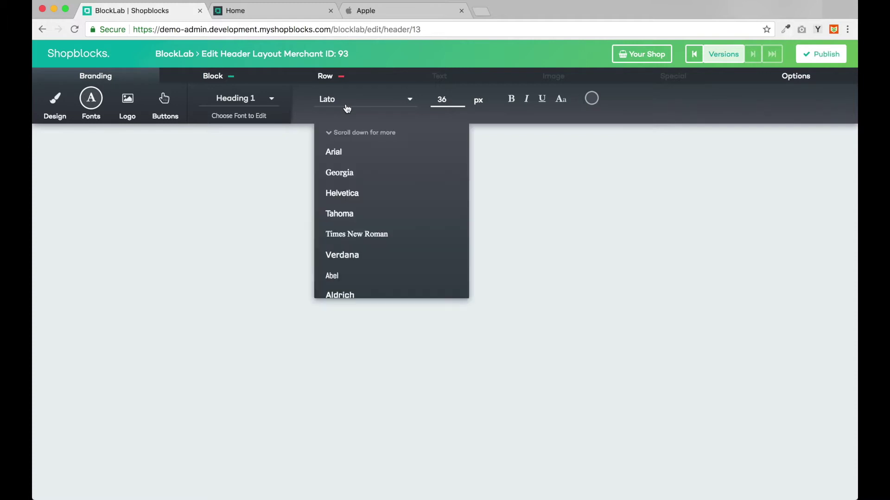
click(351, 199)
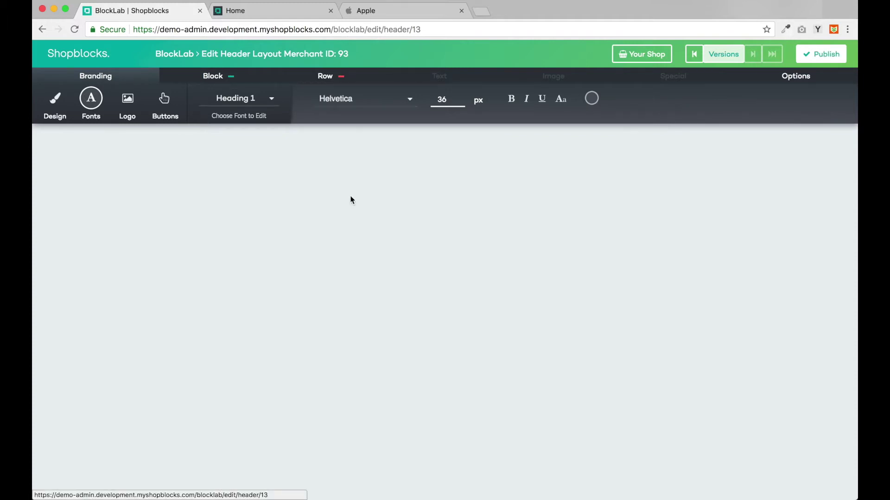
click(250, 103)
click(260, 153)
click(337, 105)
click(350, 200)
click(250, 98)
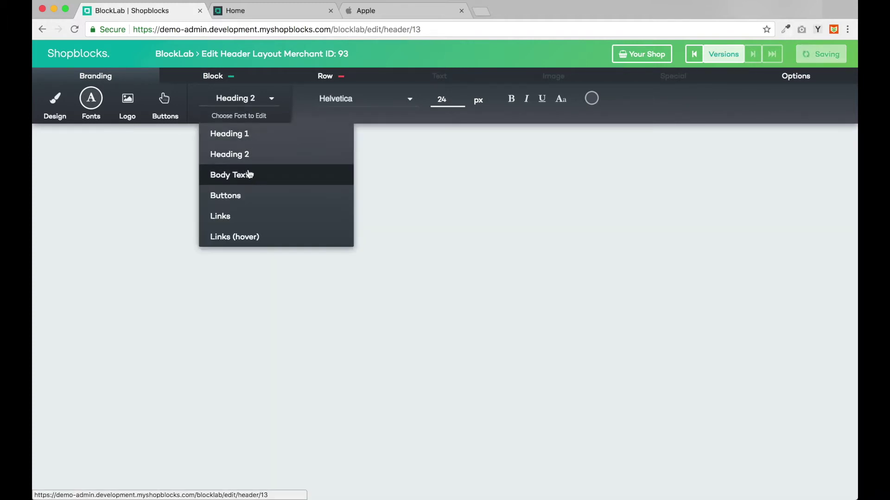
click(248, 175)
click(347, 99)
click(350, 193)
click(250, 98)
click(233, 218)
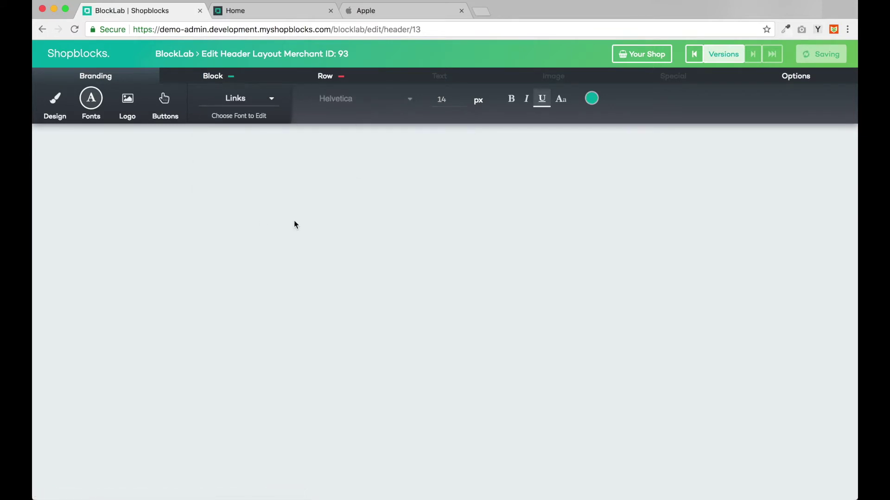
Step: Sample the Learn more link blue on apple.com and set the Links colour to #2b71c3
click(592, 100)
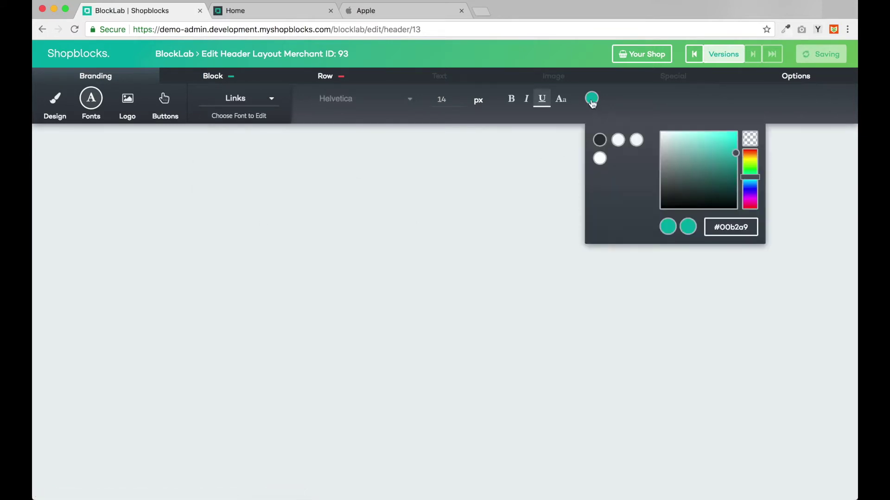
click(394, 12)
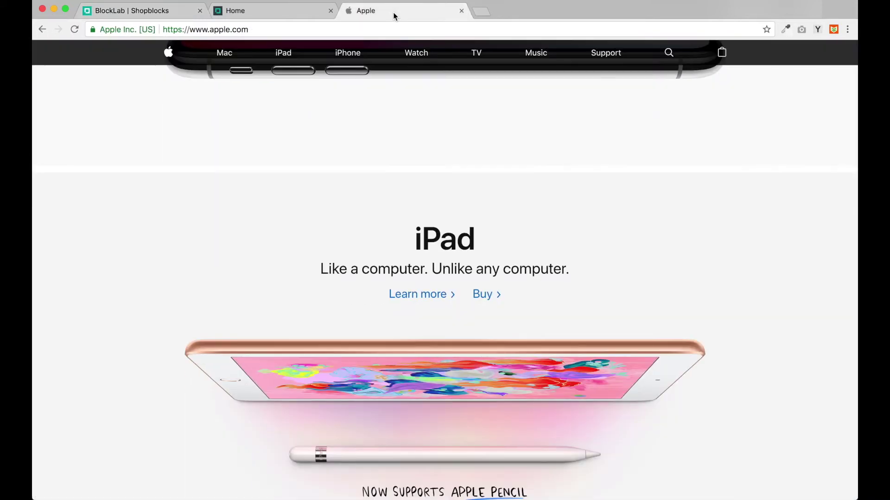
click(786, 29)
click(703, 47)
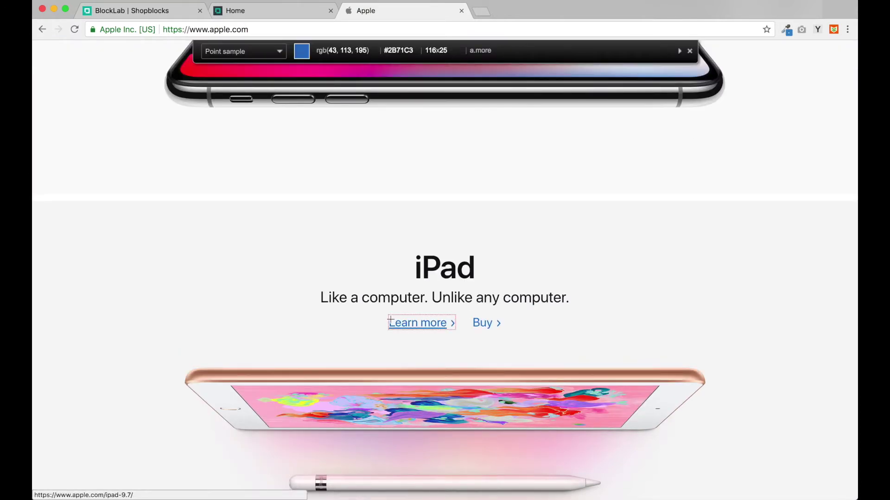
click(390, 320)
click(142, 11)
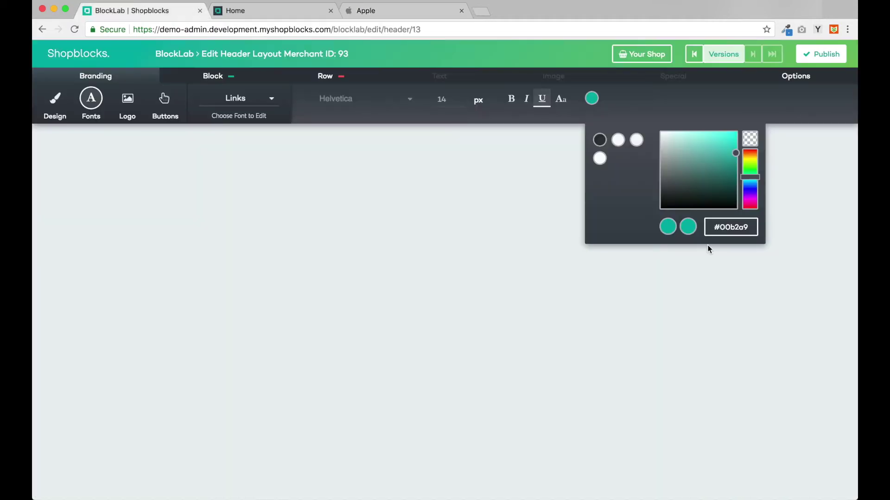
key(super+a)
key(super+v)
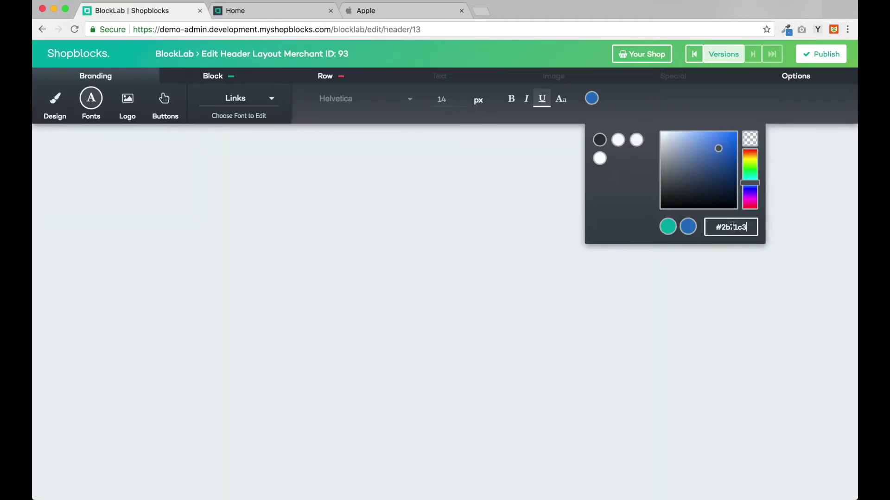
key(Return)
click(134, 109)
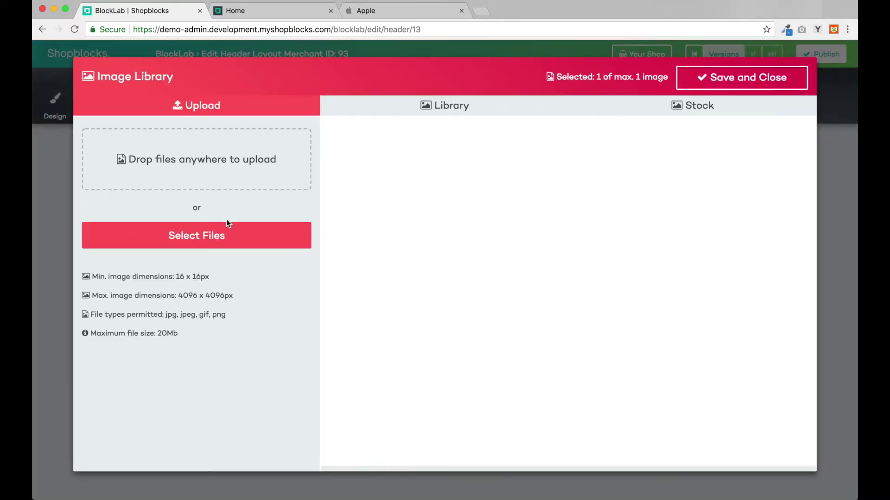
Step: Upload logo.png from the appledemo folder and save it as the header logo
click(225, 238)
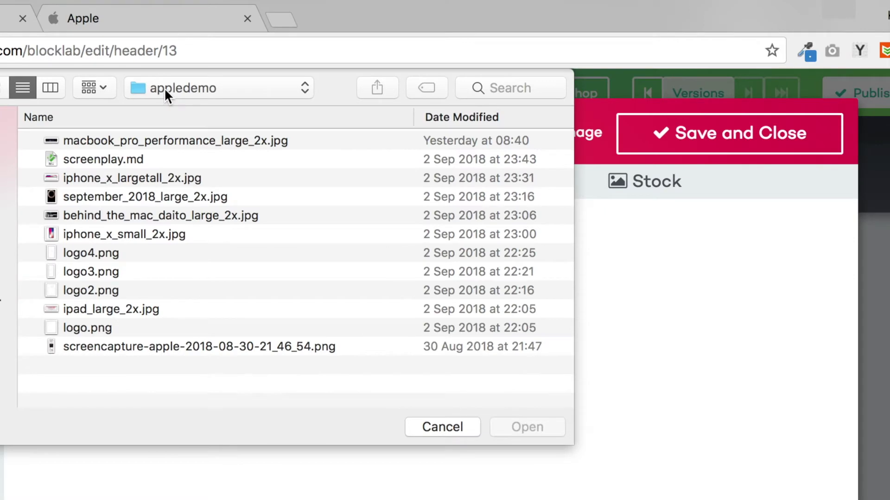
click(93, 328)
double_click(93, 328)
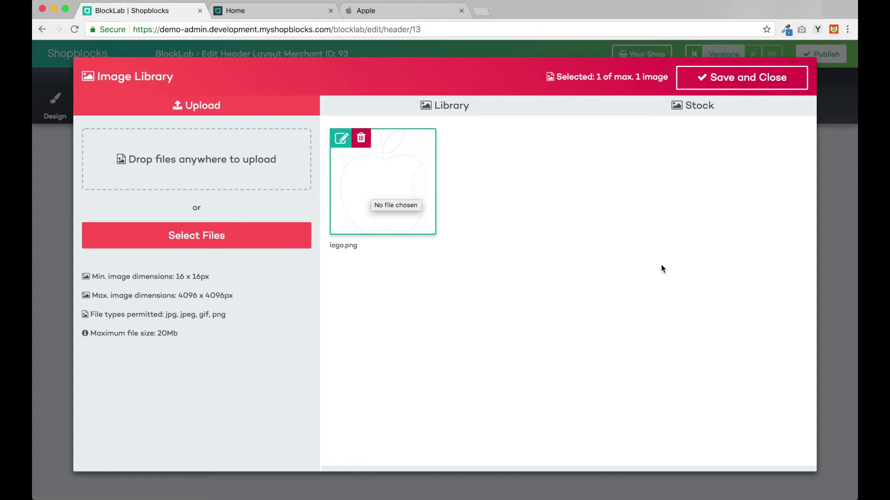
click(716, 80)
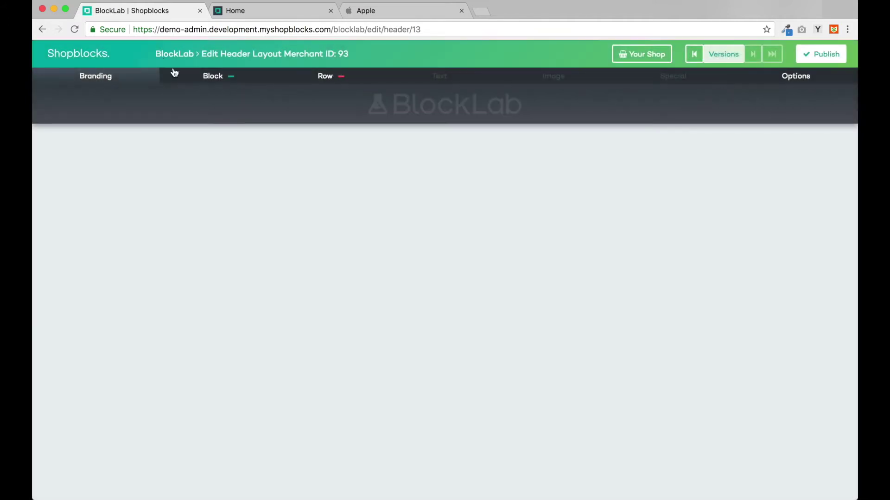
click(196, 83)
Step: Add a Logo block plus a Menu block using Main Menu to the header and save
click(80, 106)
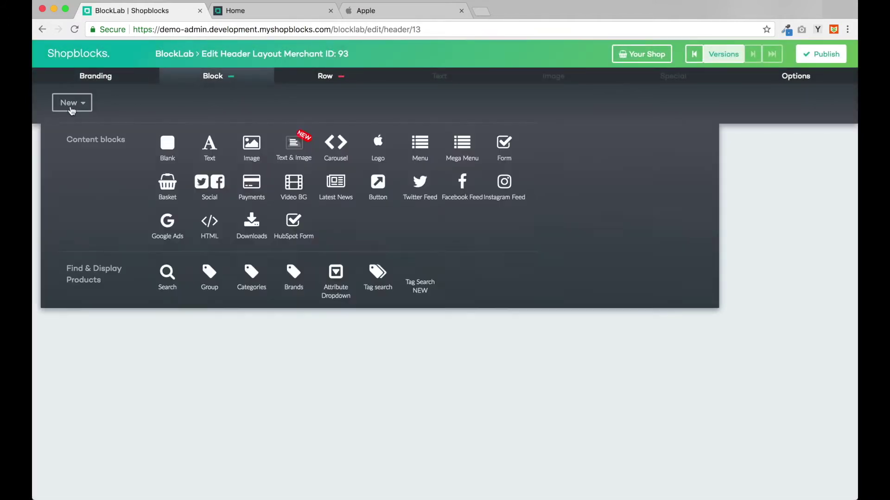
click(381, 147)
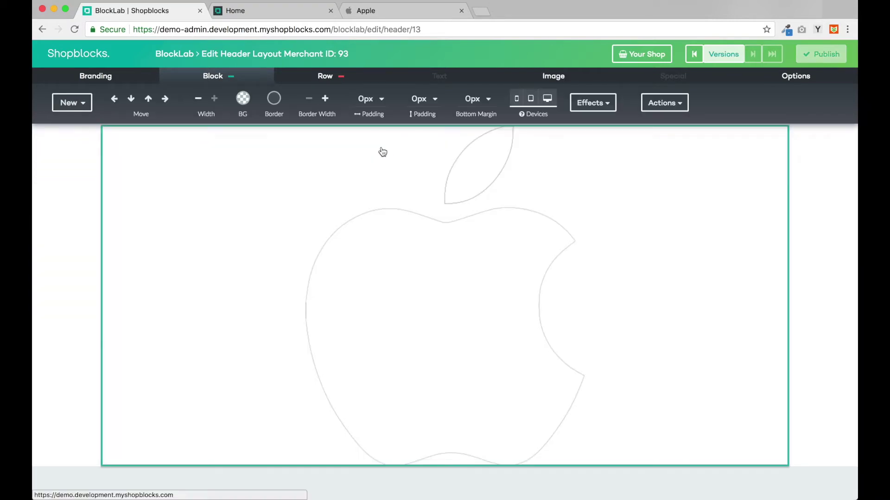
click(74, 103)
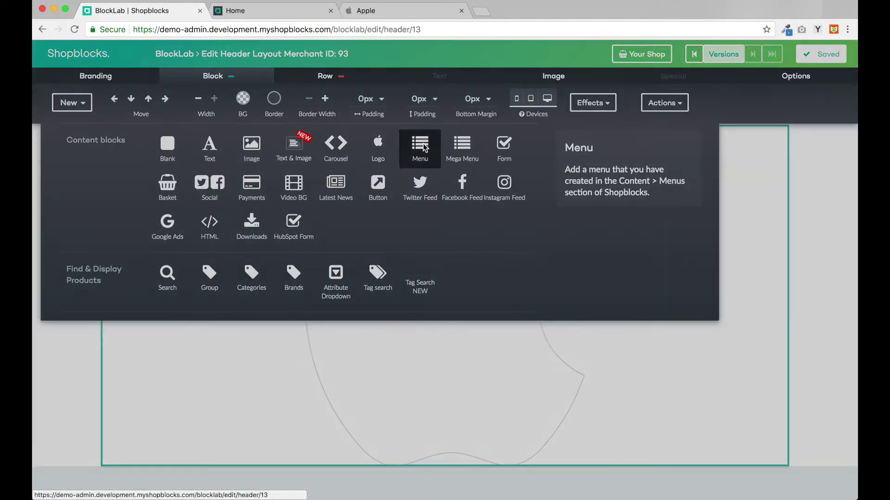
click(423, 143)
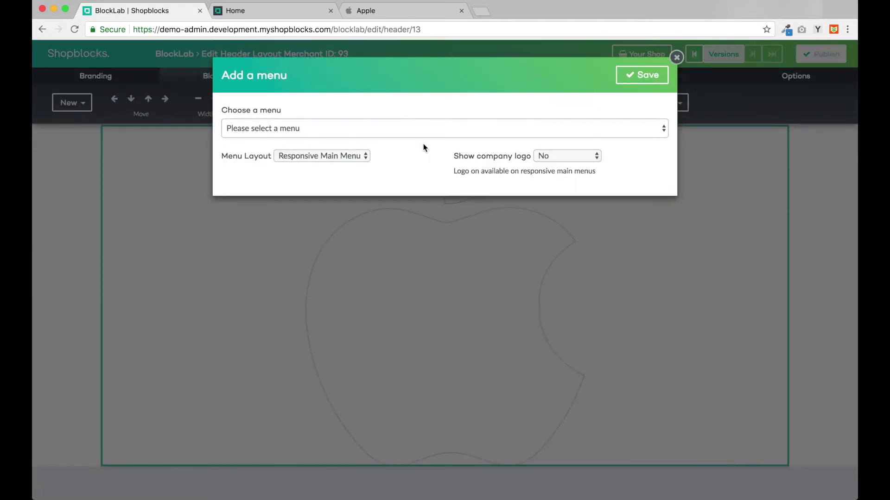
click(316, 128)
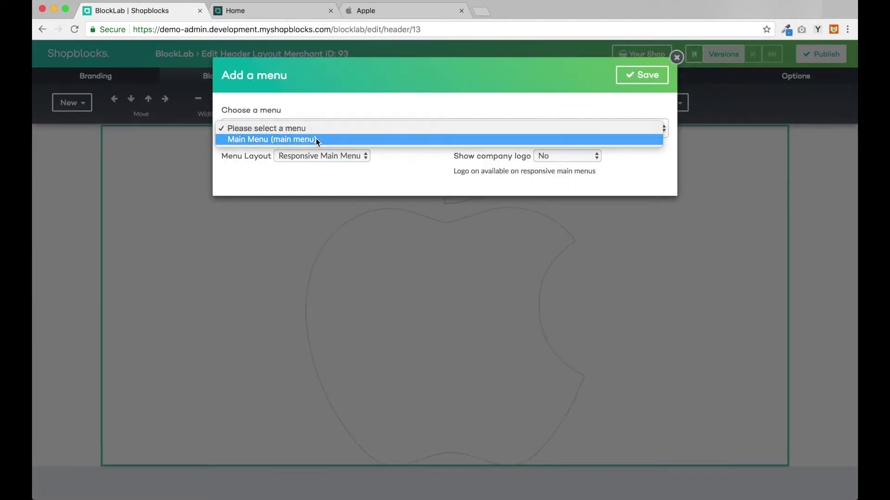
click(316, 139)
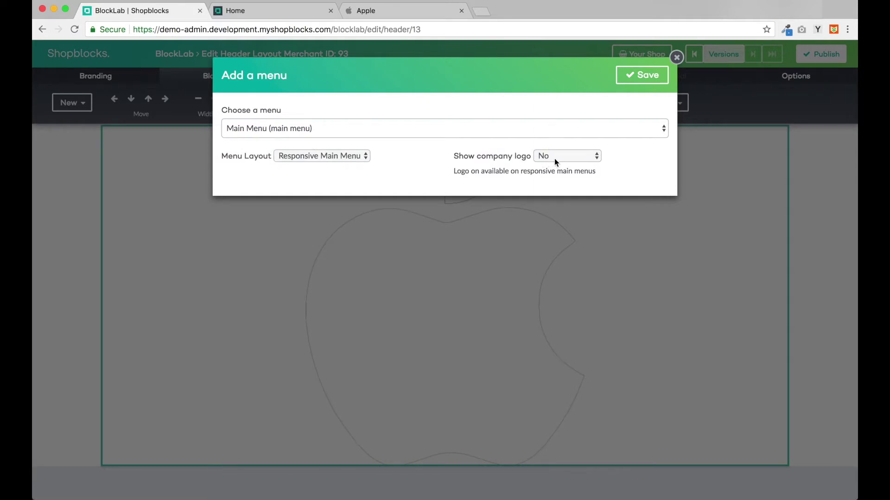
click(641, 79)
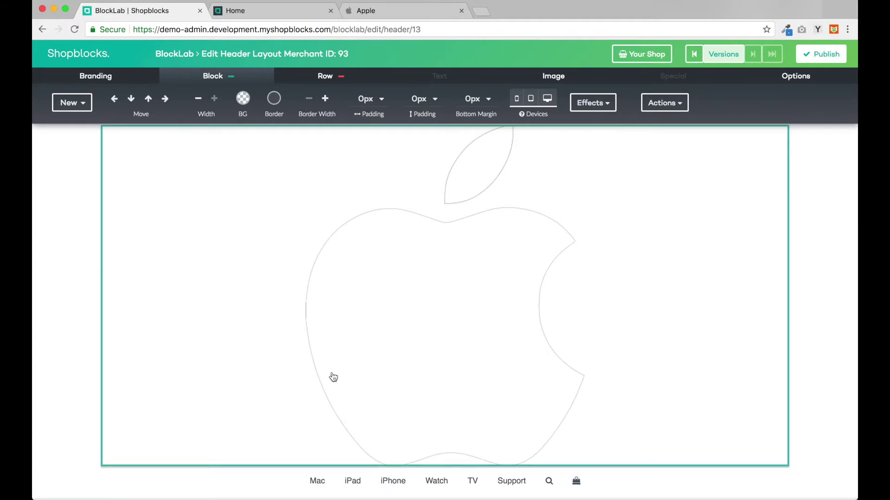
Step: Move the nav menu block to the top and reduce the Apple logo block's width four times
click(277, 491)
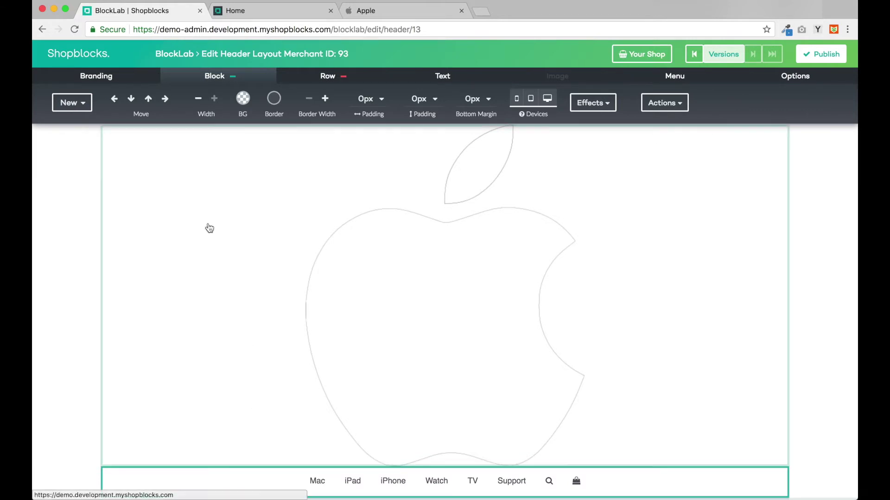
click(149, 103)
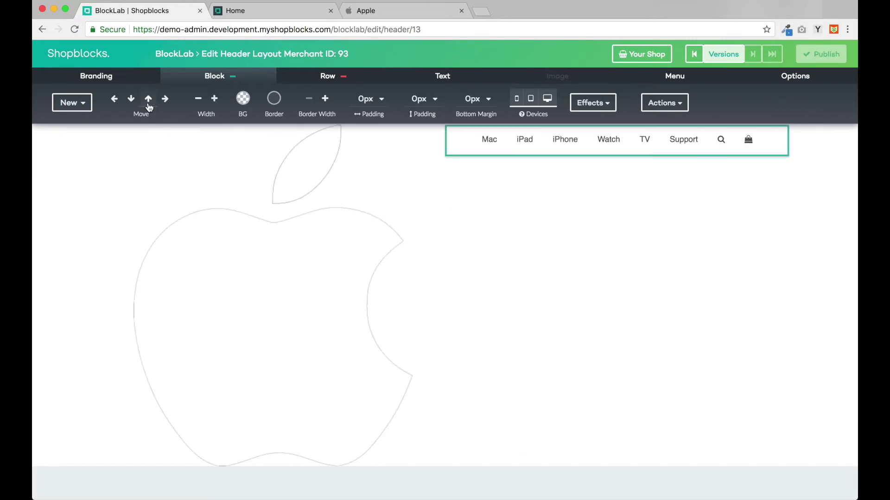
click(355, 161)
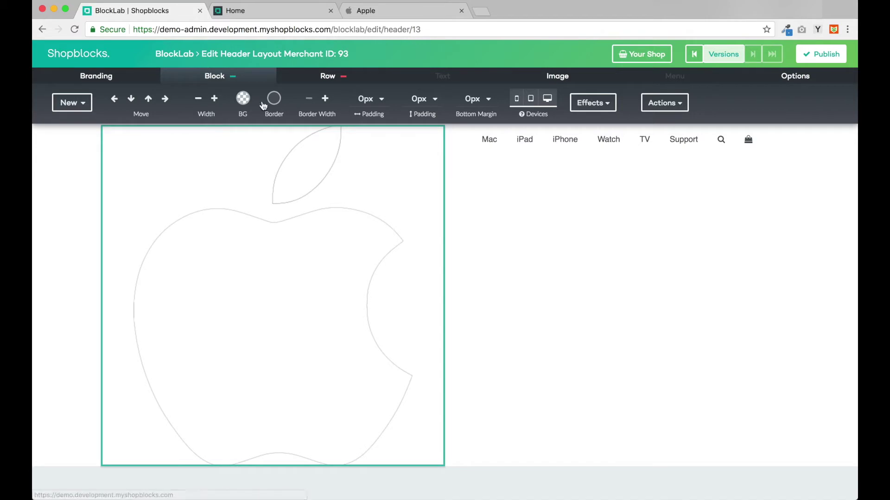
click(199, 99)
click(198, 99)
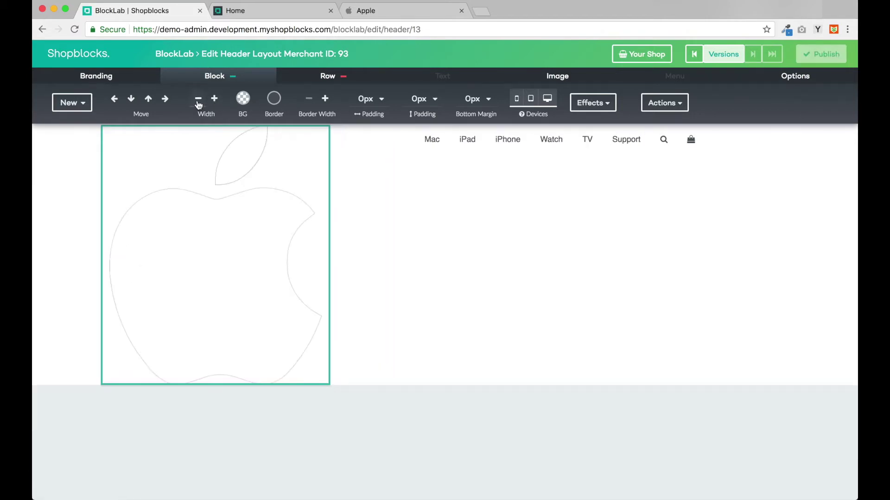
click(198, 100)
click(198, 100)
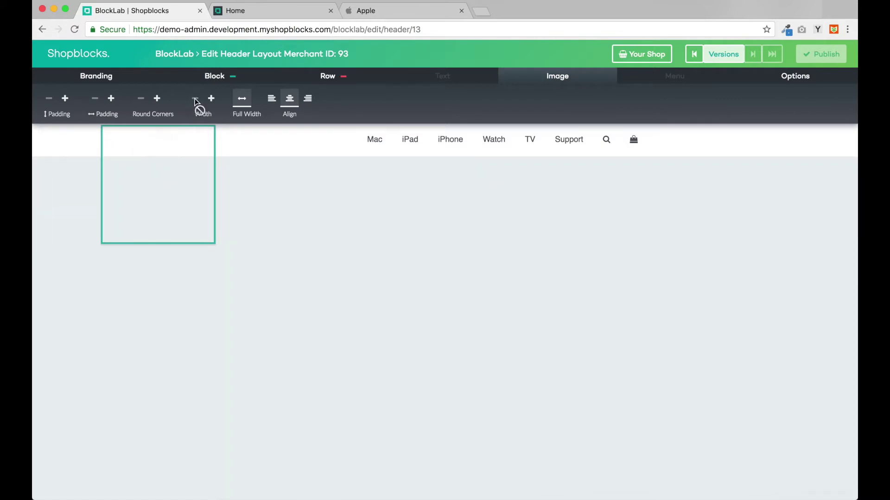
click(292, 149)
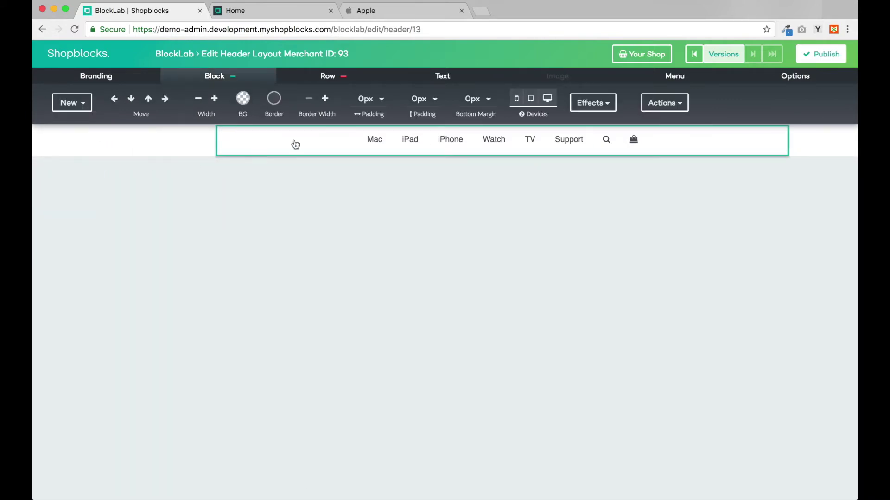
Step: Give the header row a dark background swatch
click(304, 74)
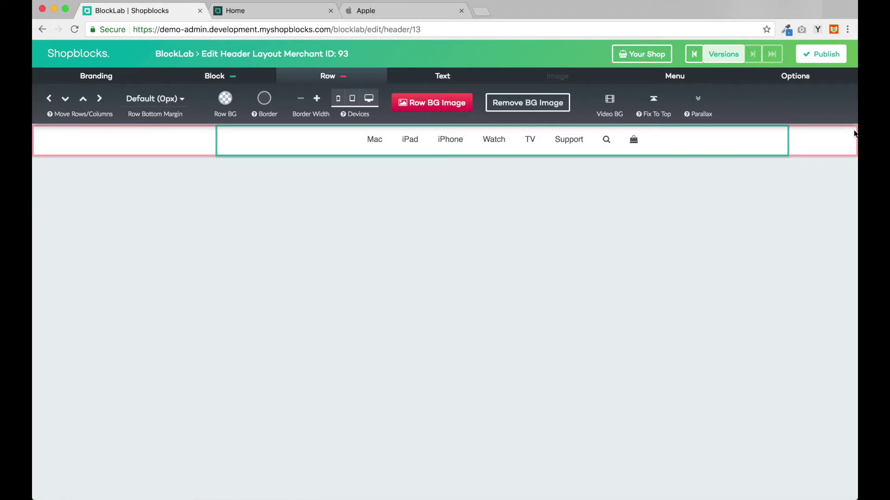
click(227, 104)
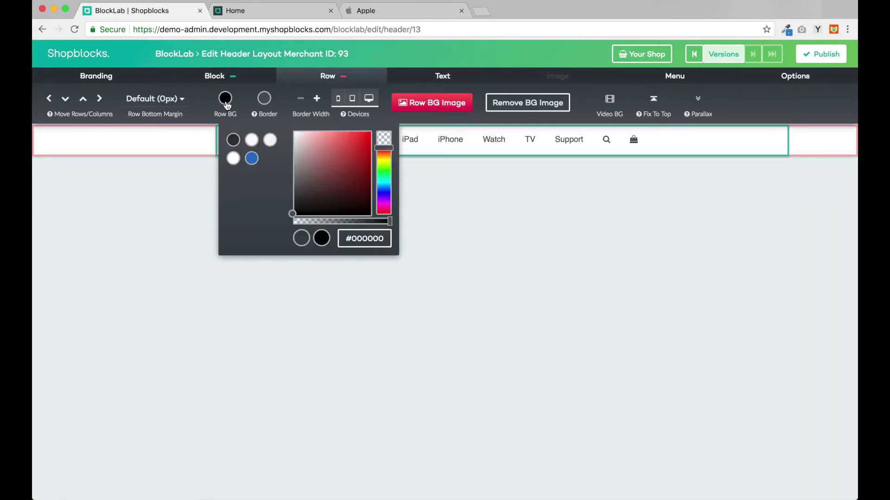
click(233, 139)
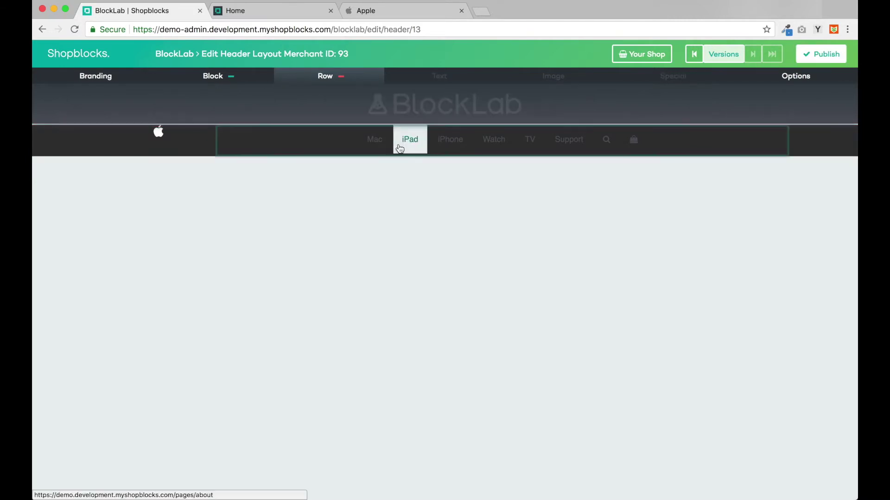
Step: Left-align the header menu text and make it white (#ffffff)
click(444, 78)
click(457, 104)
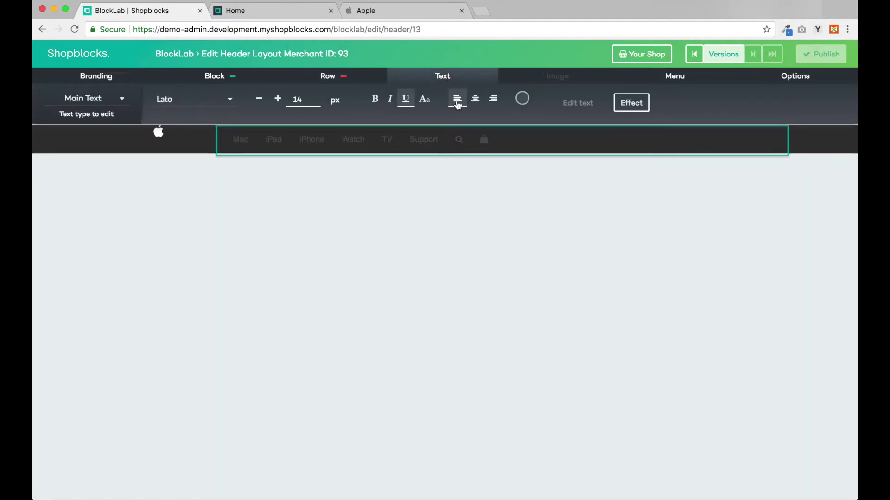
click(522, 99)
click(602, 175)
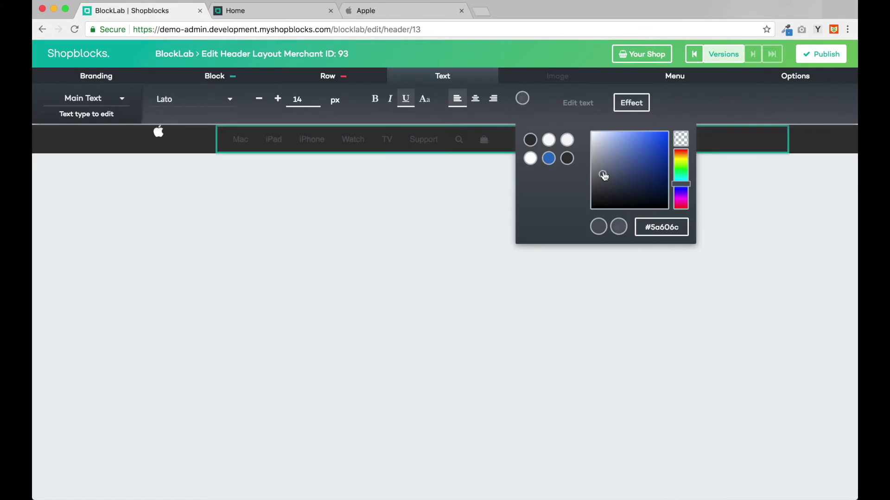
drag(603, 175, 580, 120)
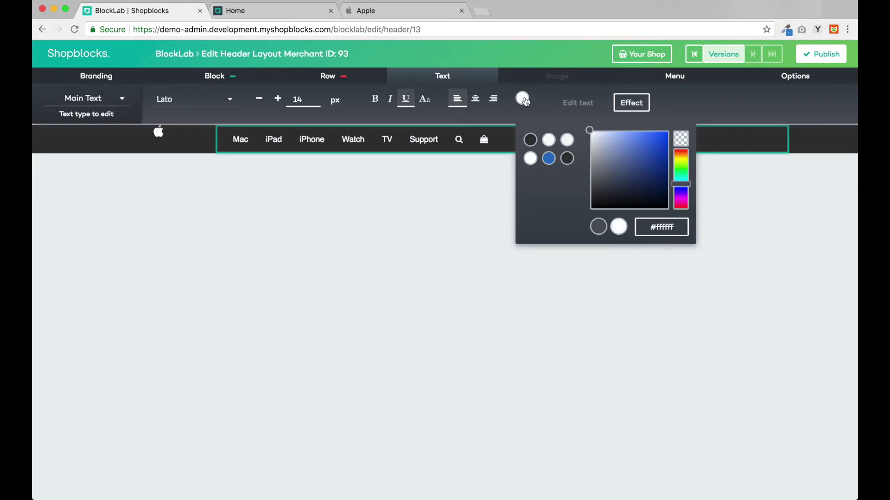
click(266, 191)
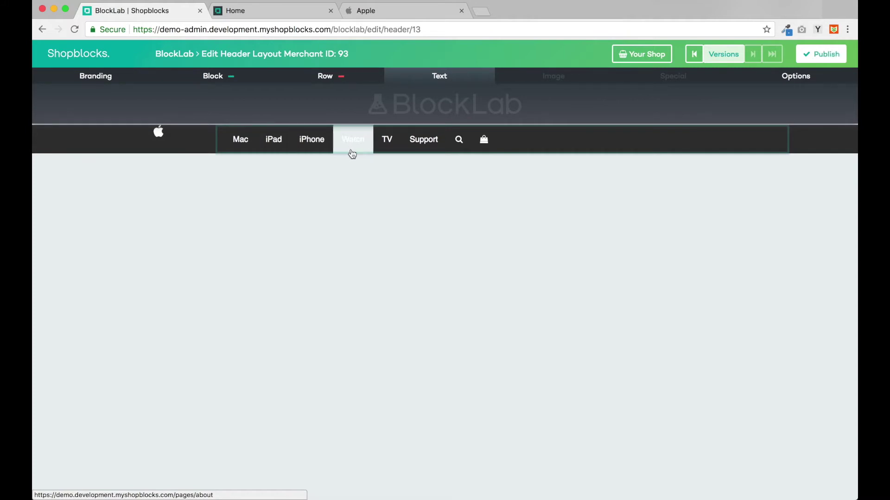
Step: After checking apple.com for reference, open the header nav block's Menu settings
click(374, 14)
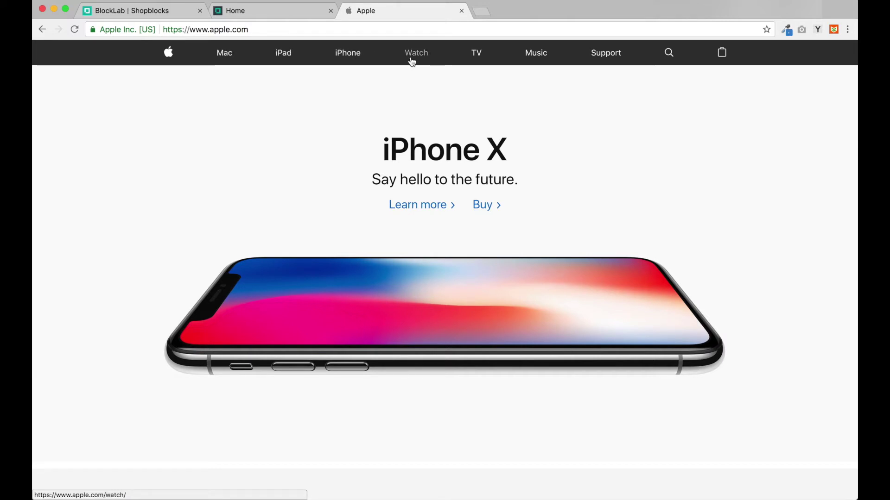
click(107, 10)
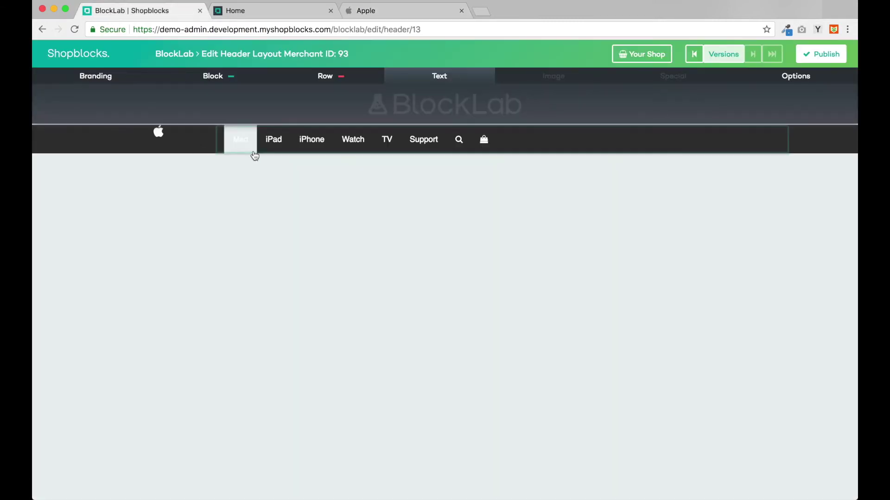
click(304, 145)
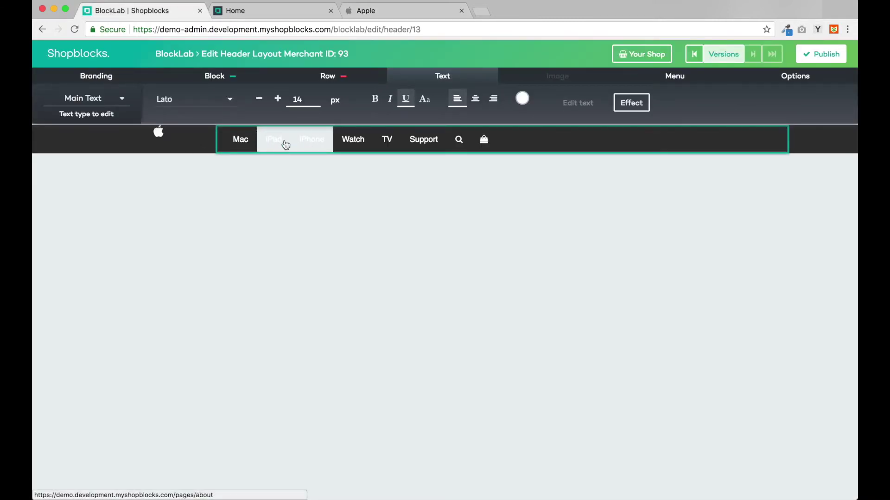
click(675, 76)
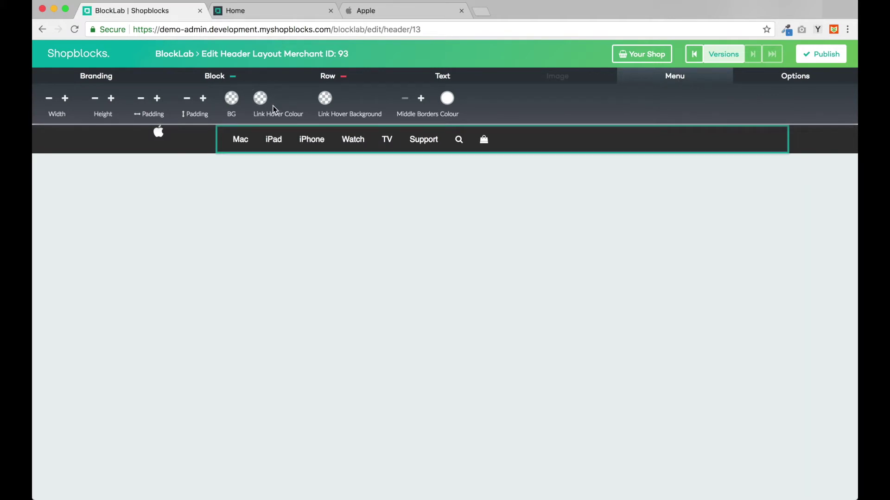
Step: Set the menu's link hover background to dark and link hover colour to grey #d9d9d9
click(325, 97)
click(332, 140)
click(260, 98)
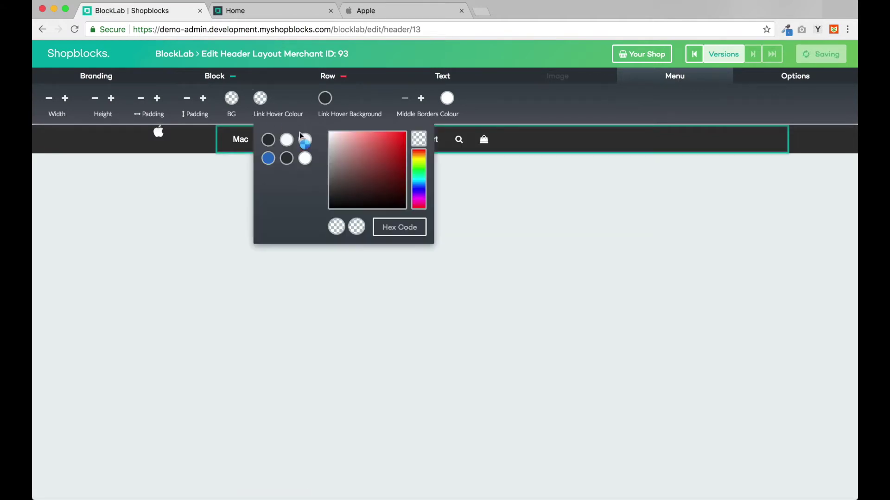
click(302, 138)
click(260, 98)
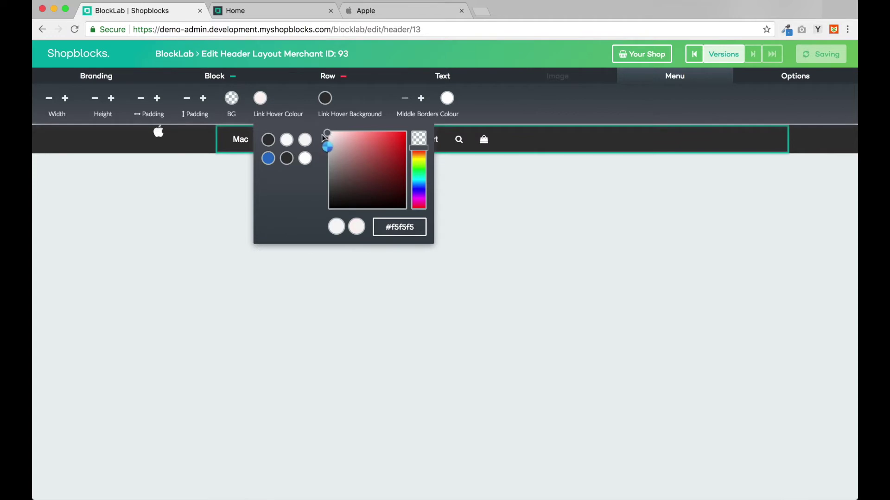
drag(321, 134, 318, 147)
click(261, 99)
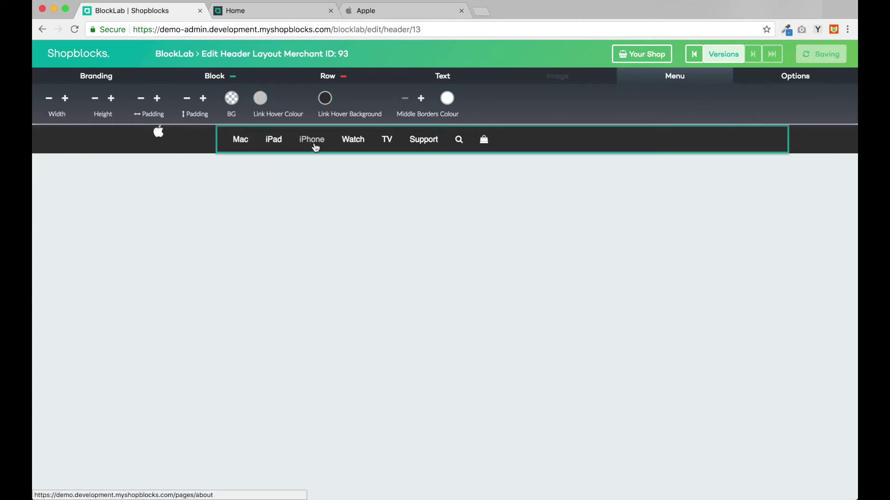
click(260, 98)
drag(328, 140, 325, 144)
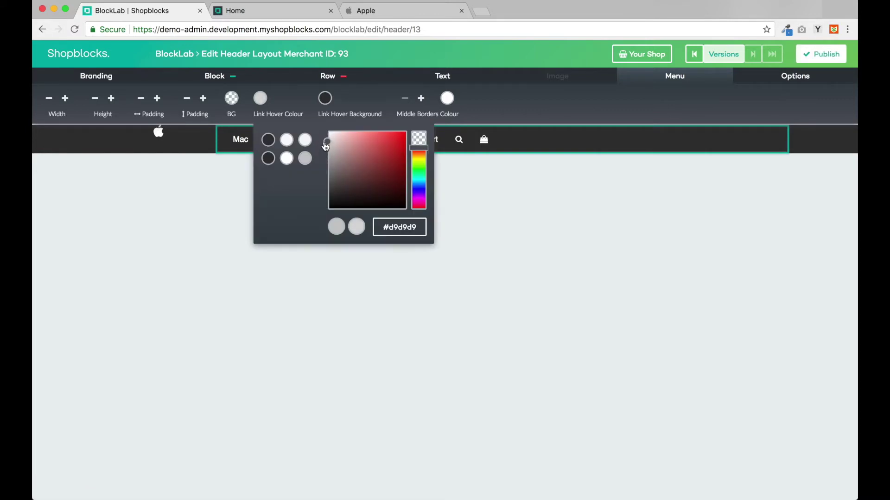
click(232, 171)
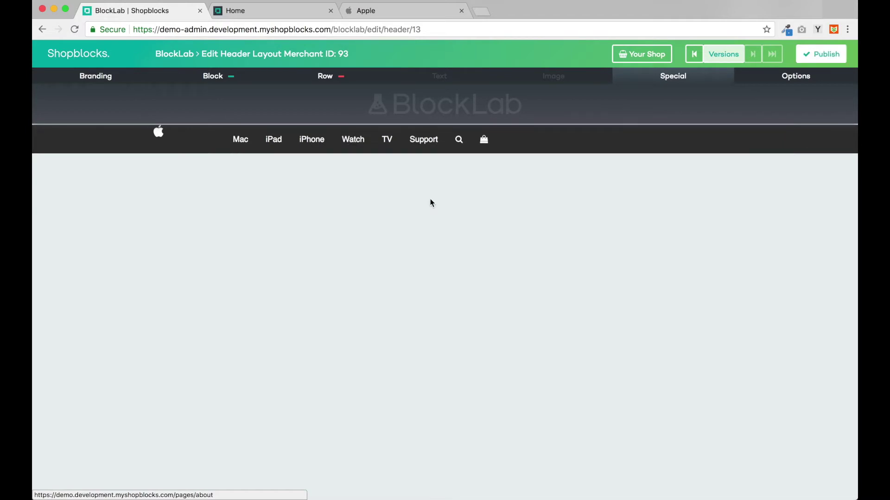
Step: After comparing with apple.com, increase the header menu's width twice to spread its links apart
click(373, 11)
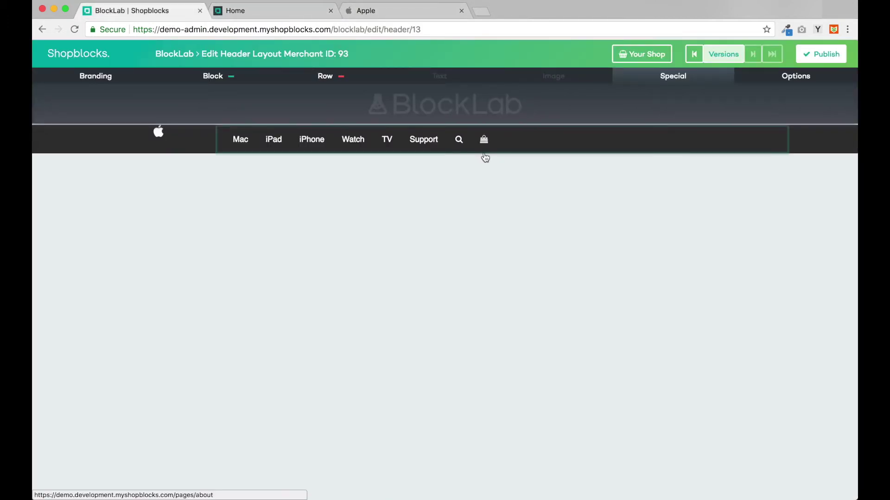
click(260, 151)
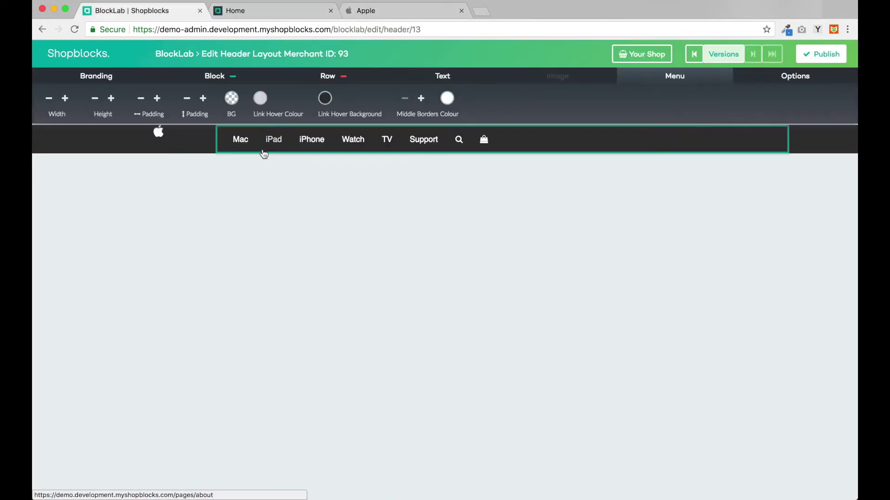
click(65, 99)
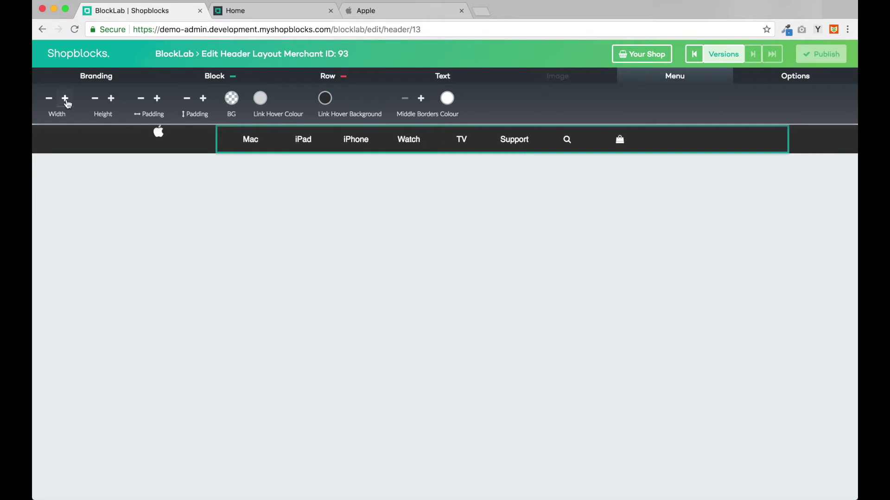
click(65, 98)
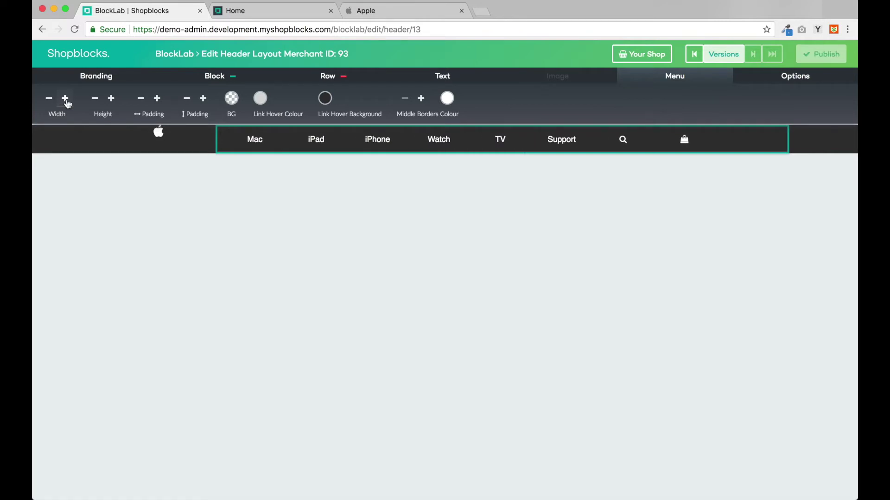
click(146, 275)
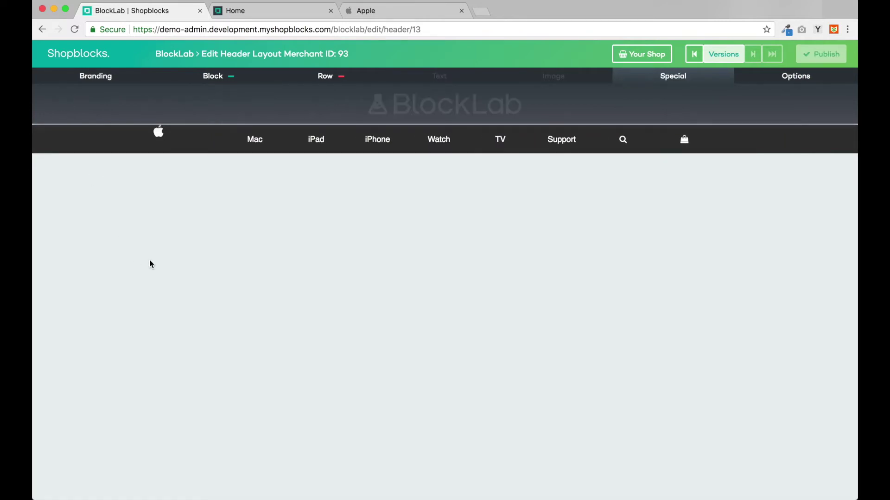
Step: Add vertical padding around the Apple logo image, then publish the header
click(159, 133)
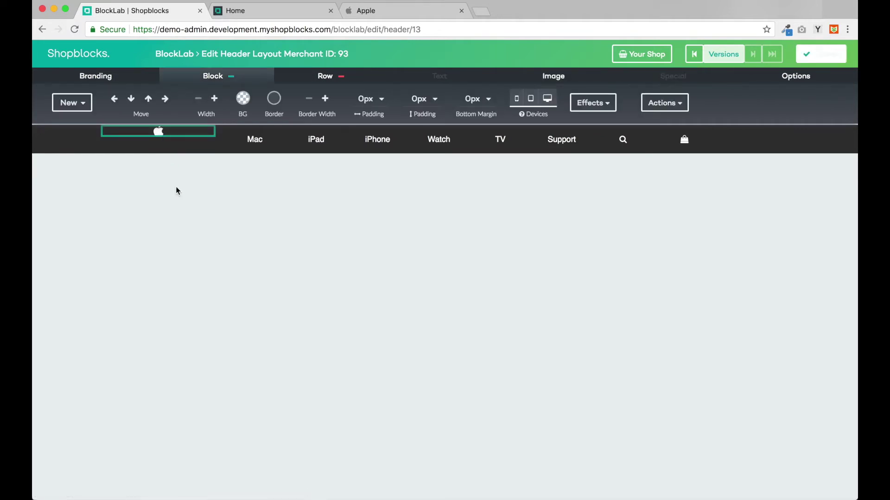
click(176, 190)
click(159, 134)
click(561, 77)
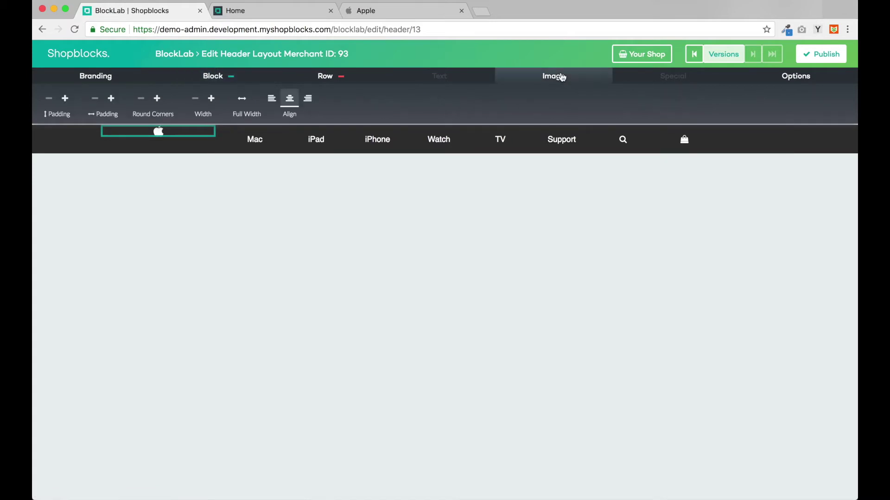
click(66, 101)
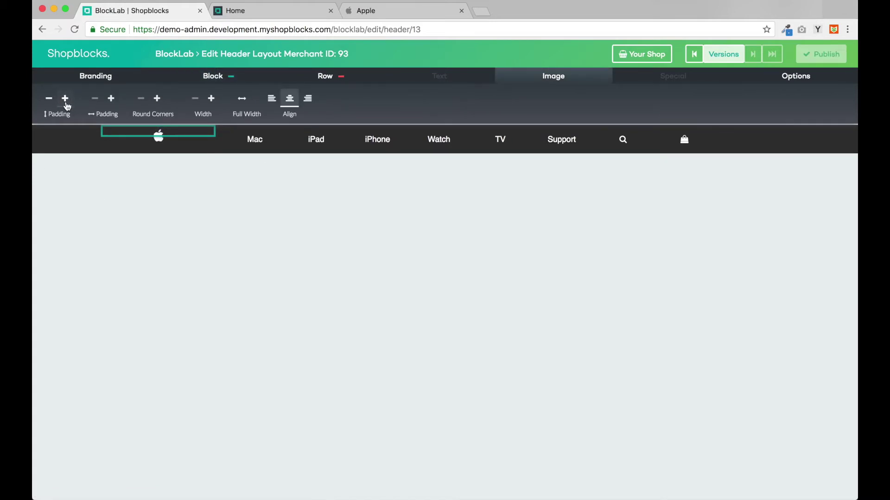
click(156, 162)
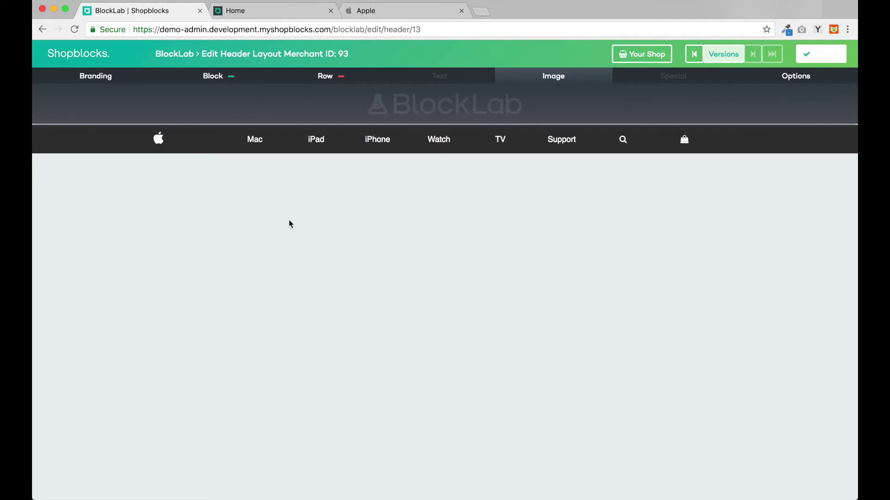
click(819, 58)
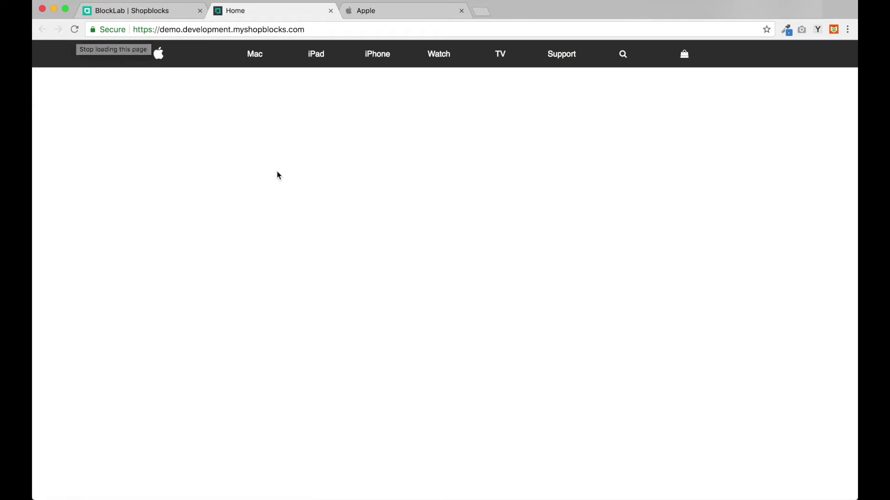
Step: Go back to the BlockLab layouts list and open the Home Page layout
key(ctrl+shift+Tab)
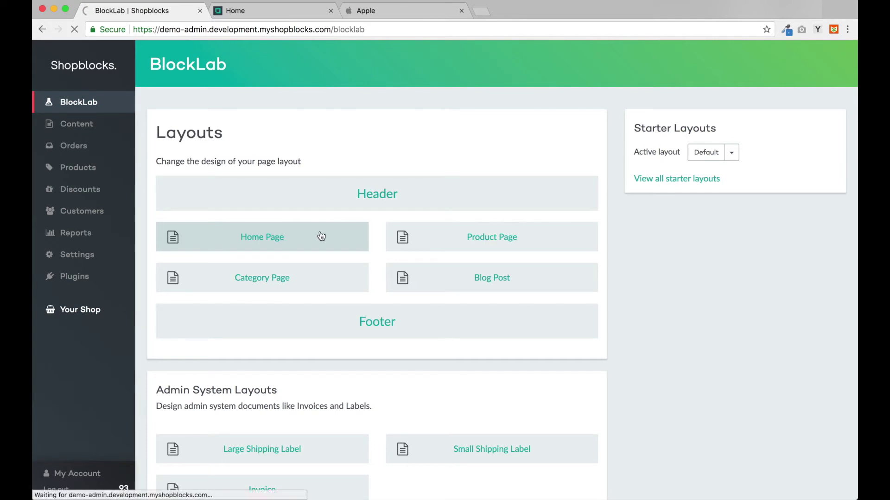
click(321, 236)
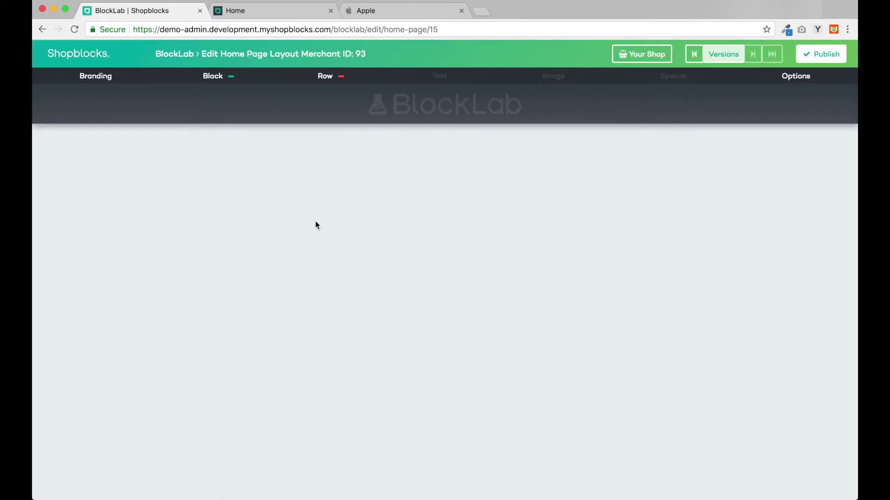
Step: Add a Text & Image block with the subtitle 'Say hello to the future.' and a Learn more line
click(186, 80)
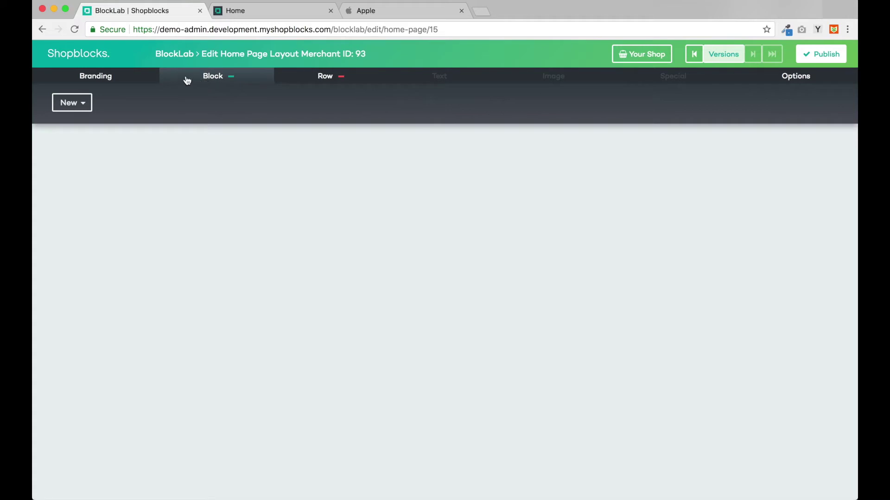
click(74, 107)
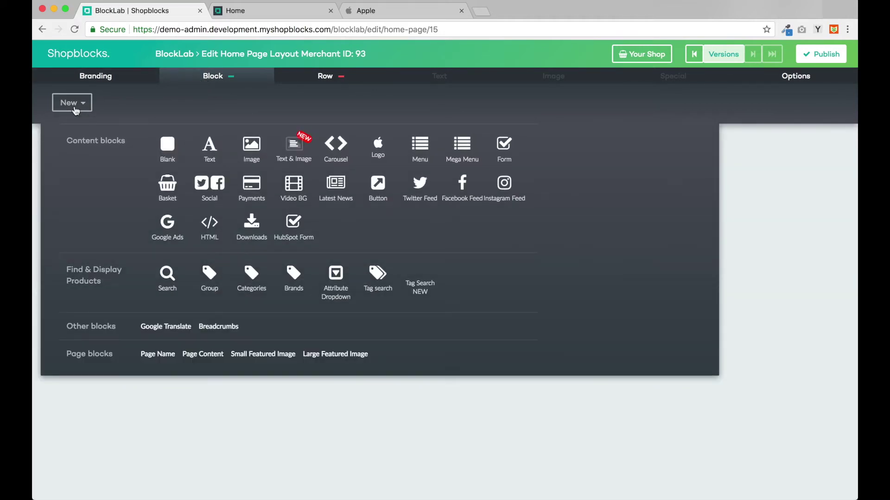
click(286, 151)
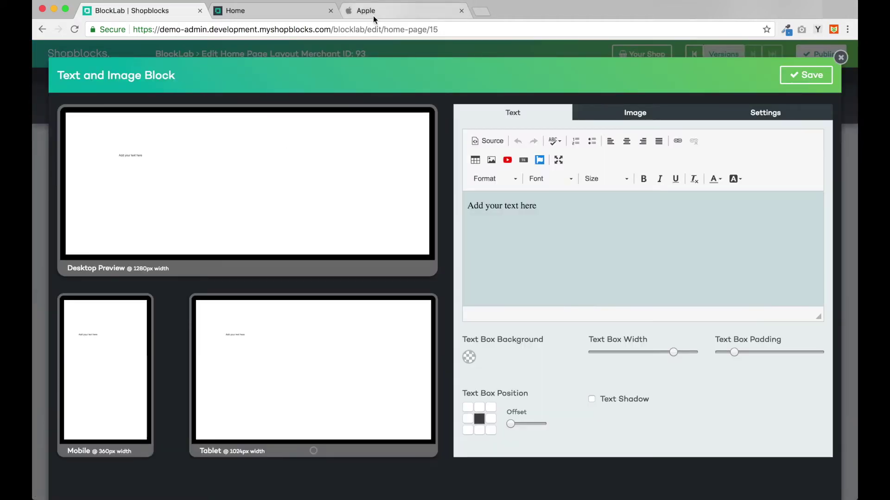
click(469, 206)
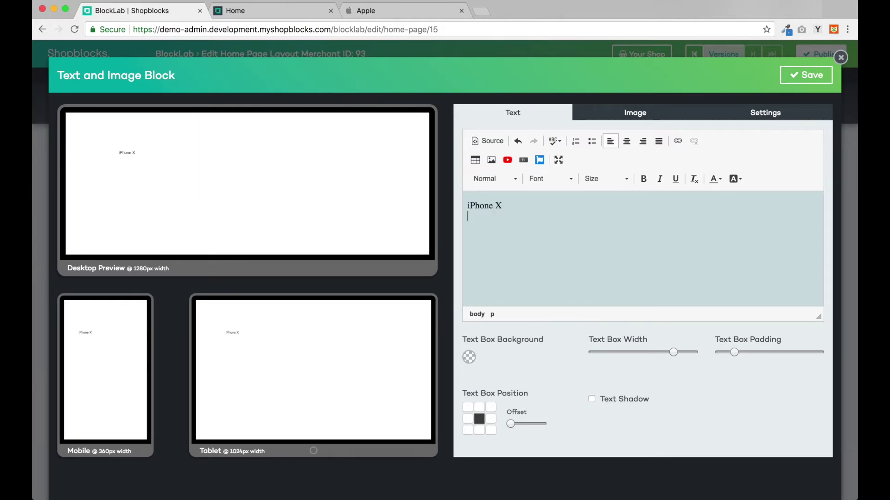
text(Say hello to the fut)
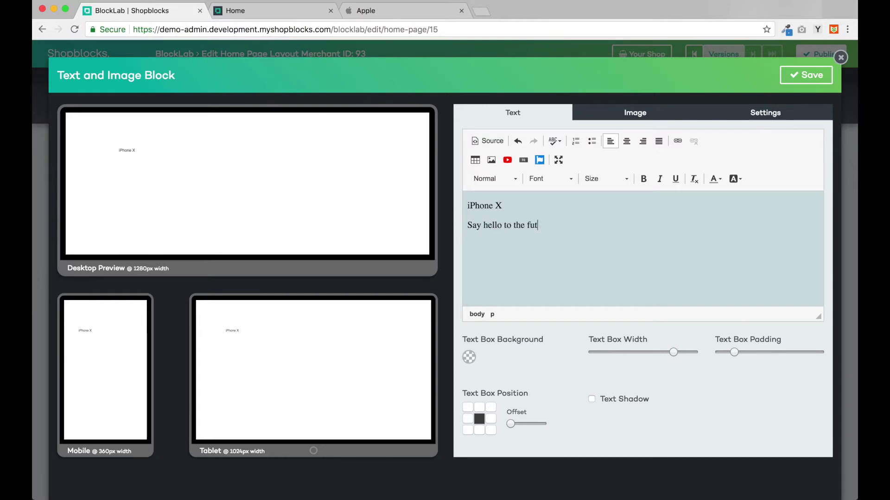
text(ure)
key(Return)
text(Learn more >   Buy >)
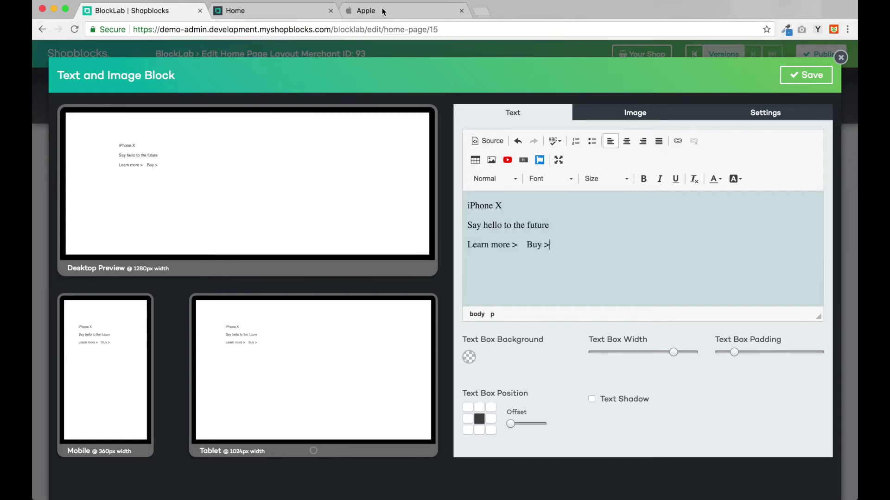
click(383, 10)
click(139, 10)
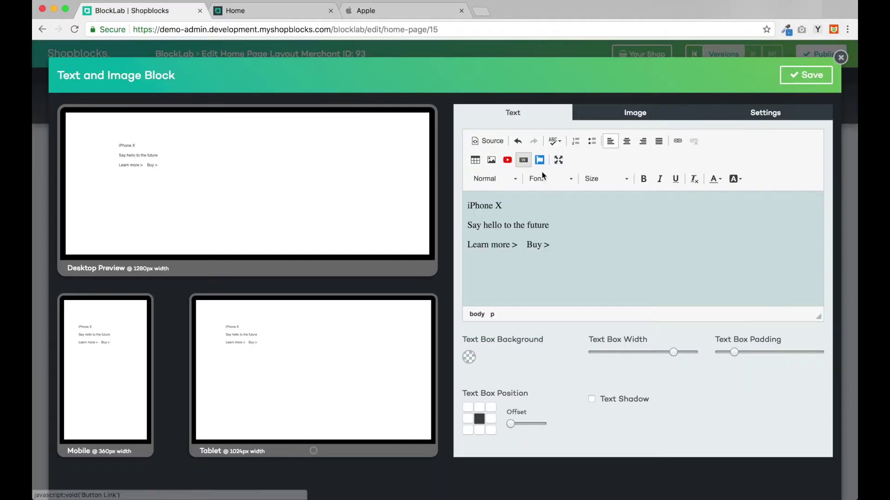
click(582, 225)
text(.)
Step: Size the iPhone X heading at 48 and the subtitle and links line at 26
drag(502, 206, 467, 206)
click(605, 179)
scroll(616, 236, down, 5)
click(589, 279)
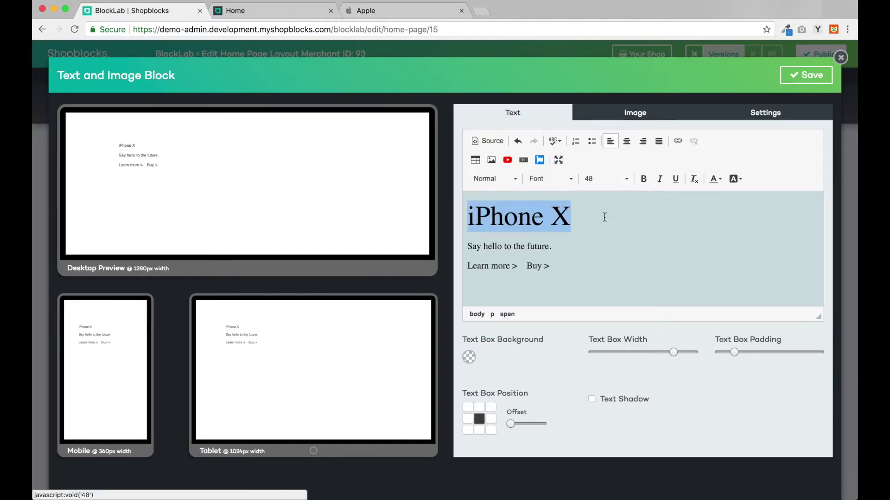
drag(561, 248, 467, 246)
click(619, 181)
scroll(617, 236, down, 5)
click(614, 246)
drag(551, 273, 467, 274)
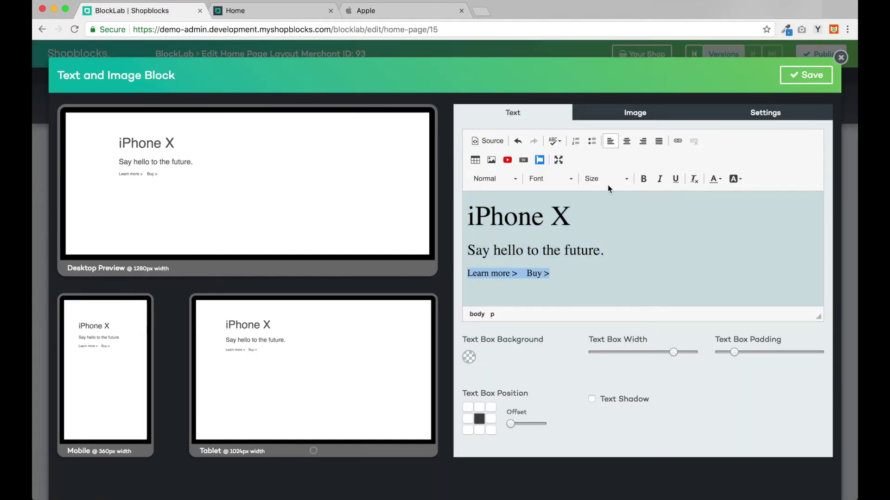
click(607, 182)
scroll(614, 241, down, 6)
scroll(614, 249, up, 1)
click(613, 246)
Step: Turn 'Learn more >' and 'Buy >' into links
drag(548, 280, 439, 276)
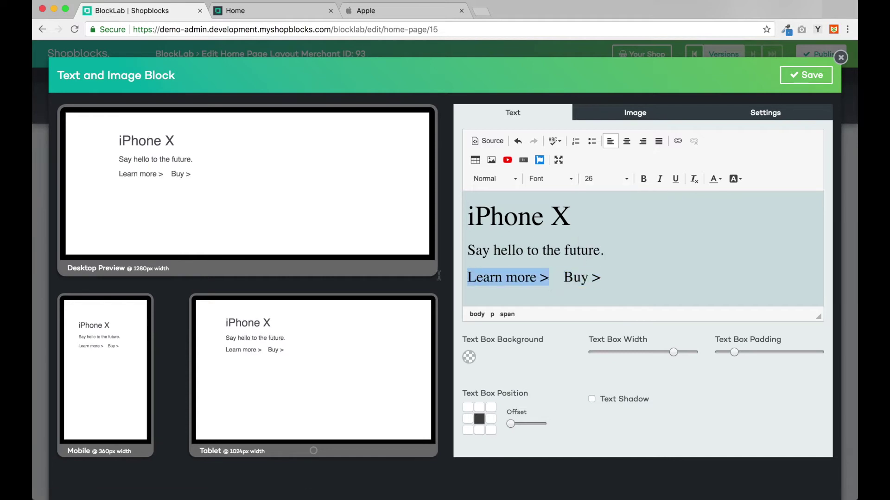
click(677, 142)
text(a)
click(555, 367)
drag(602, 278, 563, 278)
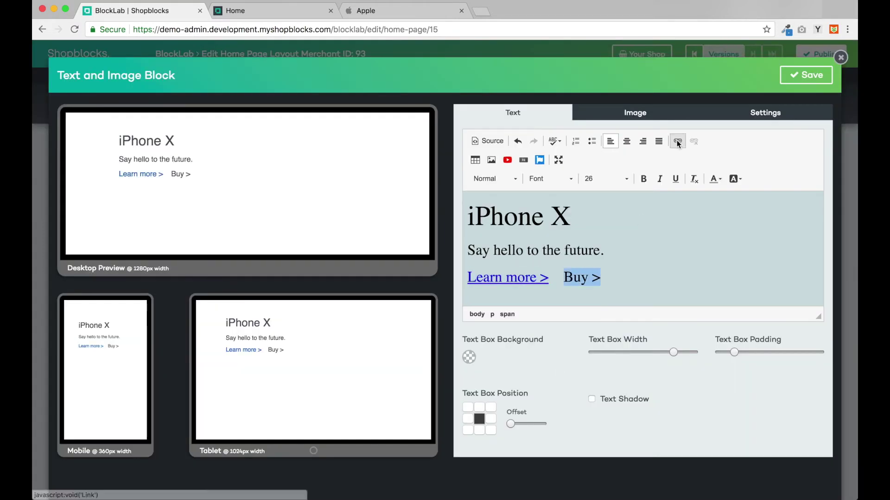
click(678, 141)
text(a)
click(555, 367)
Step: Colour the heading and subtitle, centre the block's text, bold the iPhone X heading, and save
drag(633, 252, 398, 207)
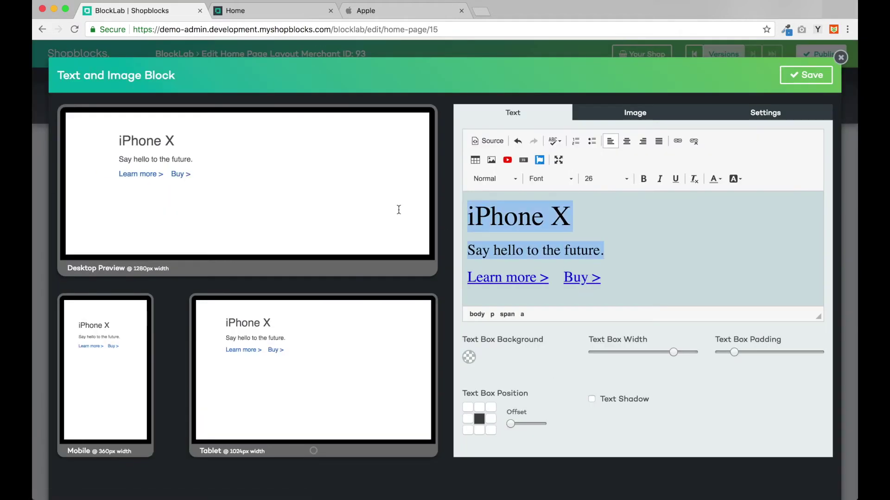
click(715, 179)
click(719, 223)
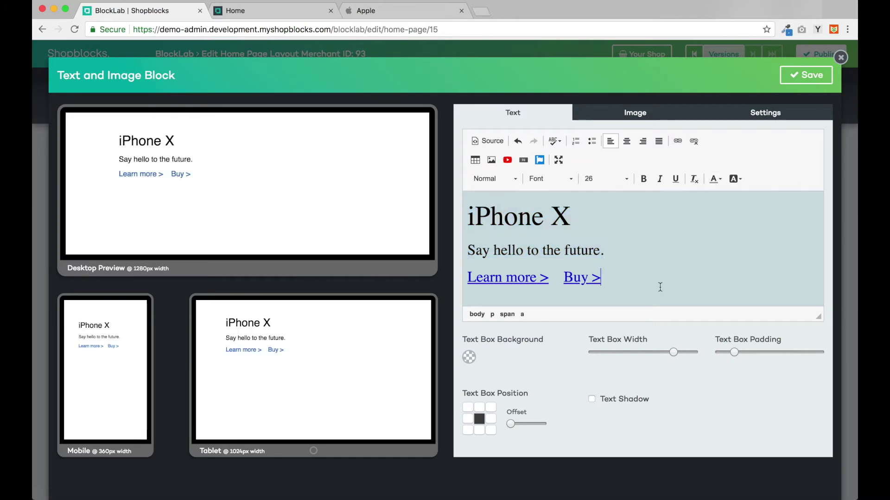
click(626, 140)
click(522, 249)
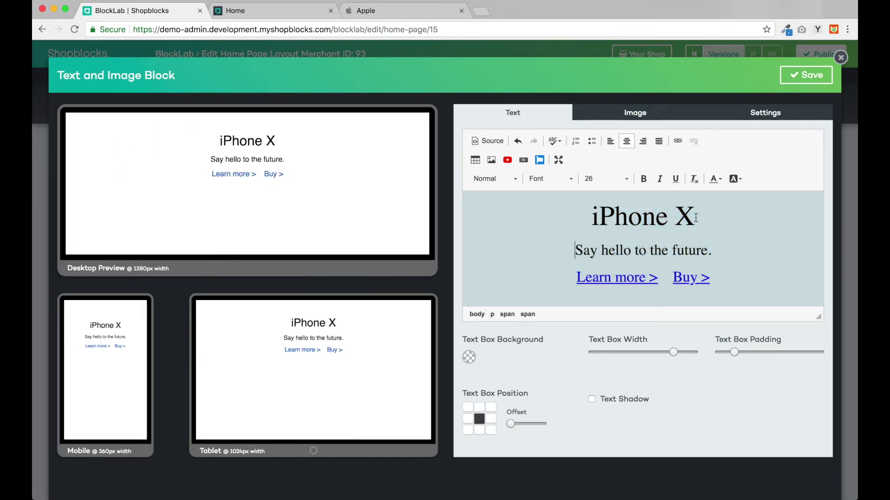
drag(696, 218, 560, 219)
click(643, 179)
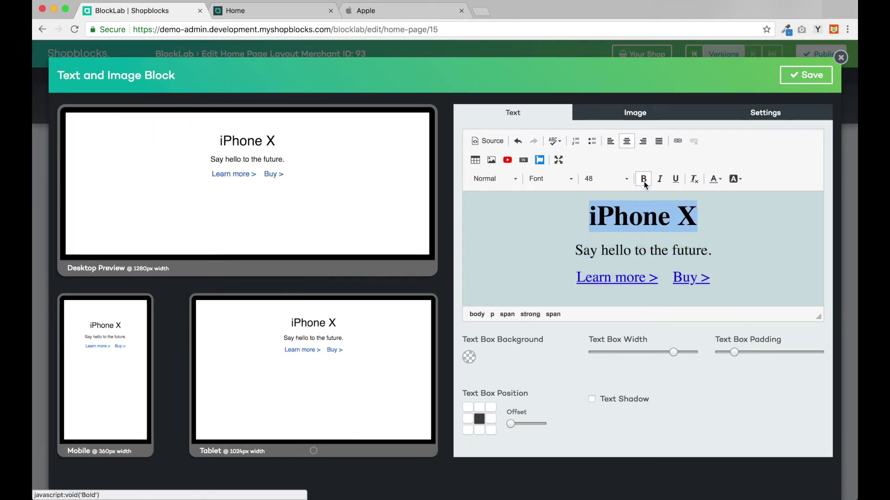
click(507, 246)
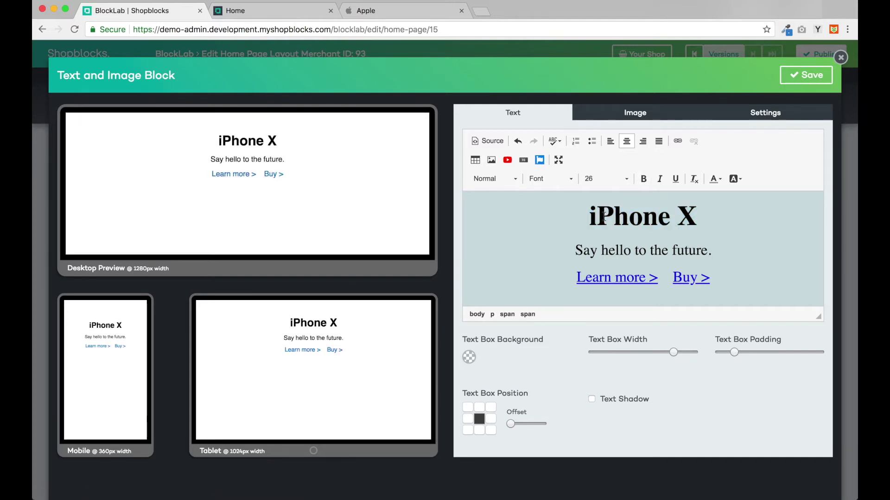
click(805, 75)
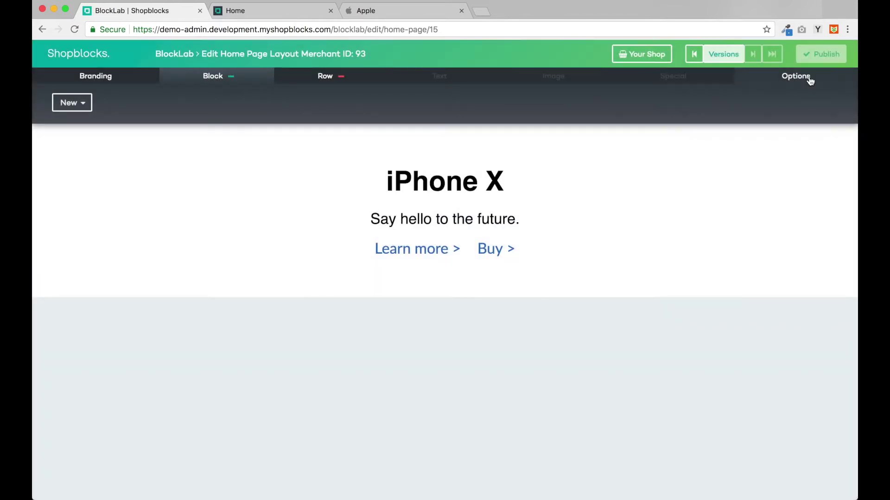
Step: Add an image block below the text block using iphone_x_largetall_2x.jpg
click(364, 260)
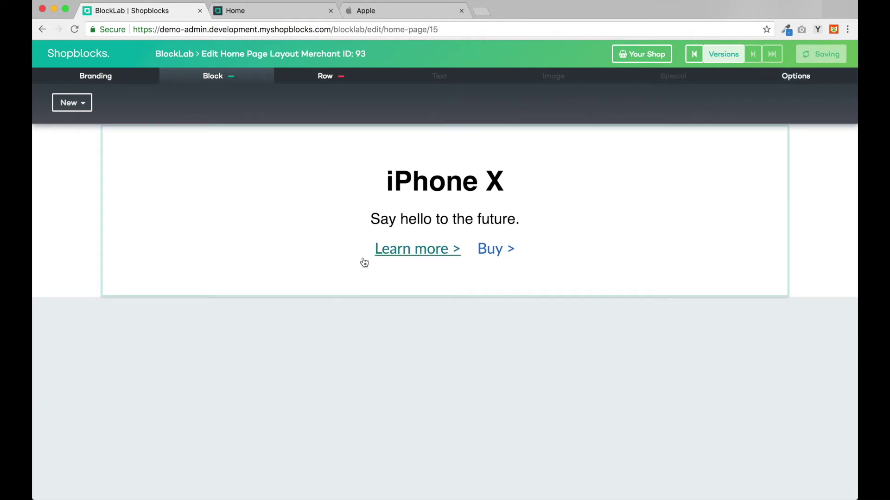
click(67, 102)
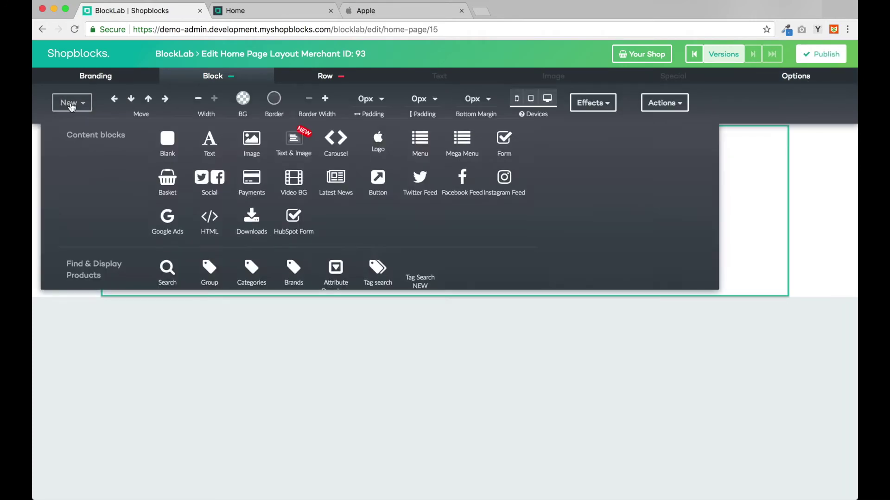
click(255, 147)
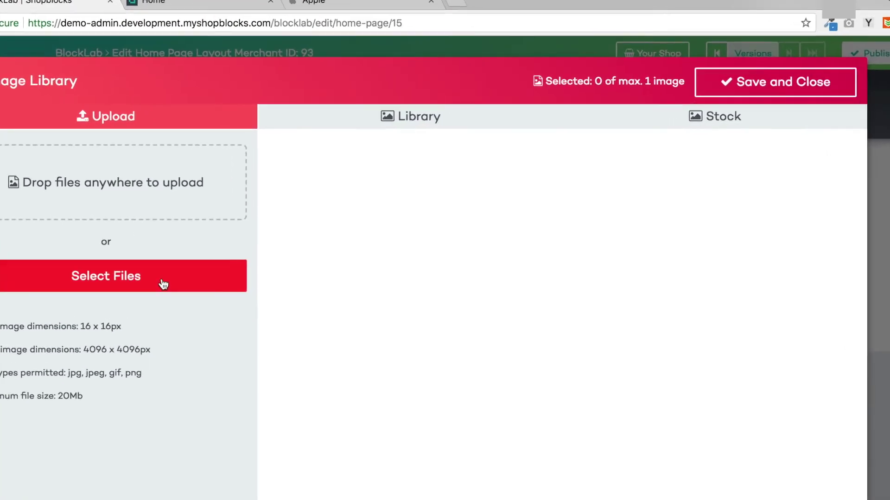
click(253, 234)
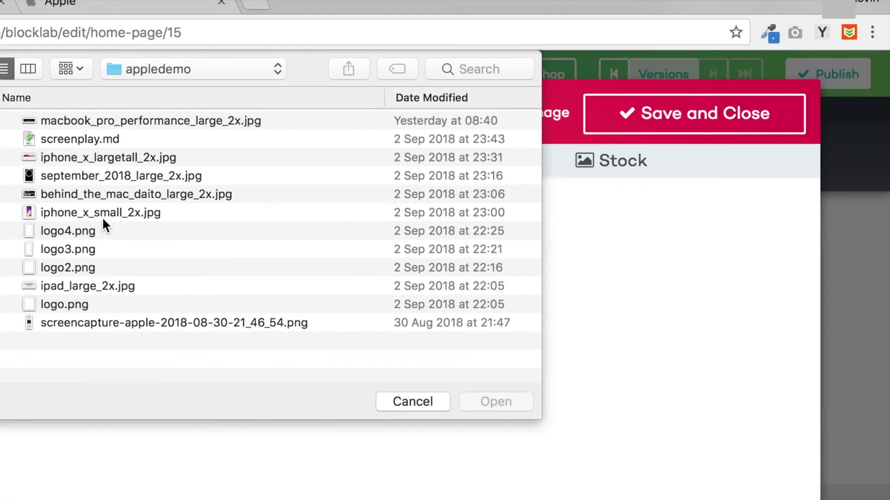
double_click(105, 155)
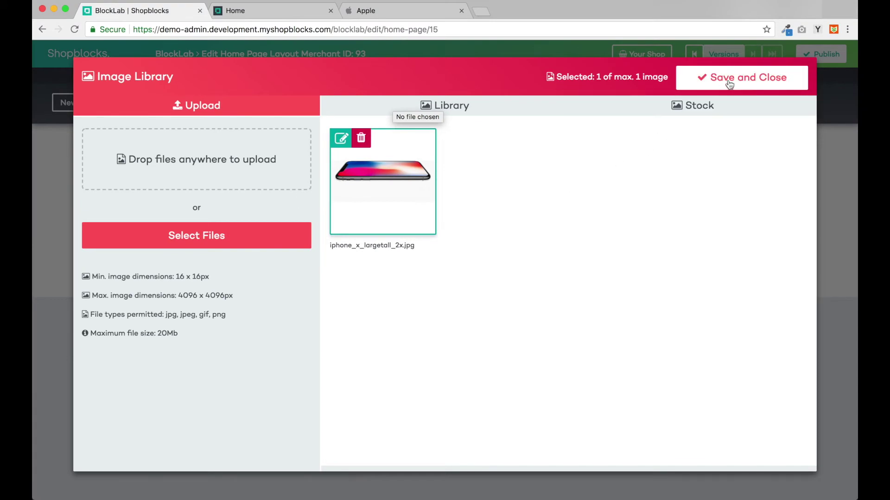
click(729, 84)
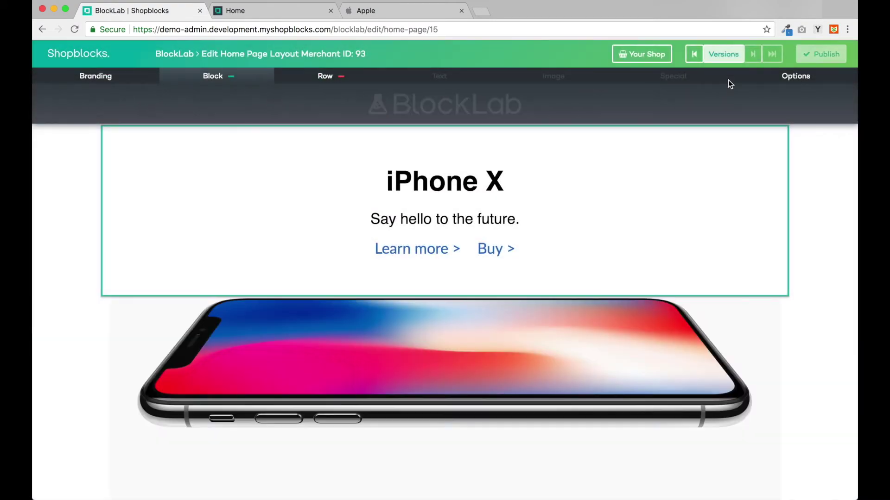
Step: Set the iPhone X image row's background to the white swatch
click(232, 212)
click(319, 79)
click(225, 98)
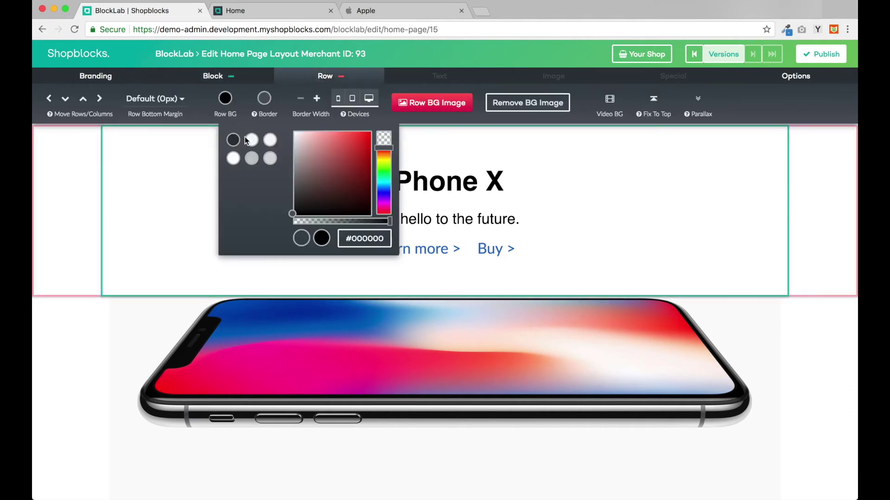
click(254, 147)
scroll(204, 176, down, 2)
click(225, 98)
click(252, 142)
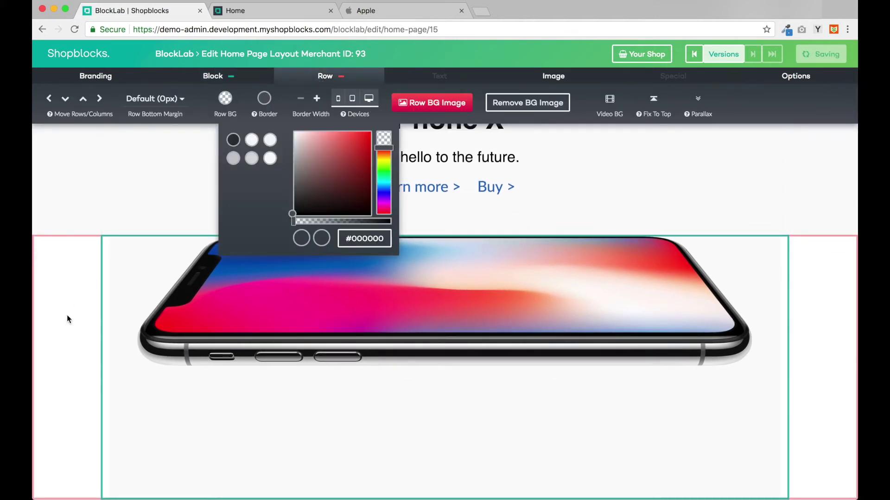
click(105, 288)
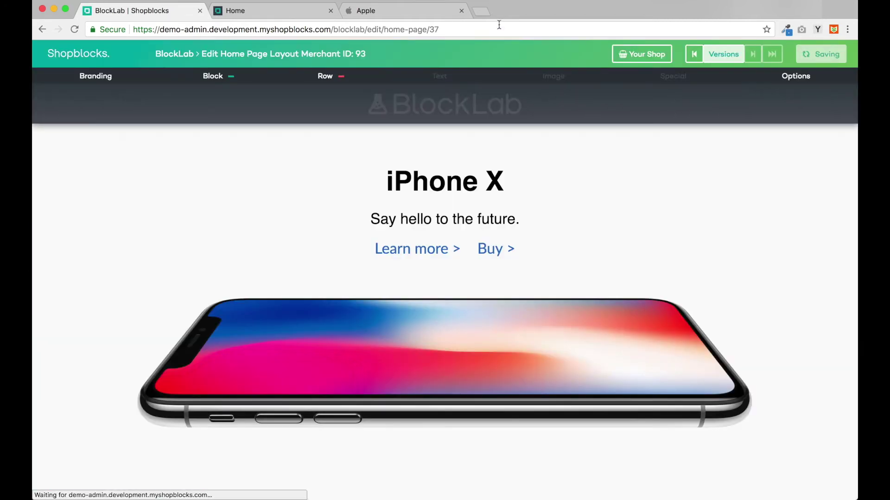
Step: Reload the live storefront to check the iPhone X section, then go back to BlockLab
click(251, 16)
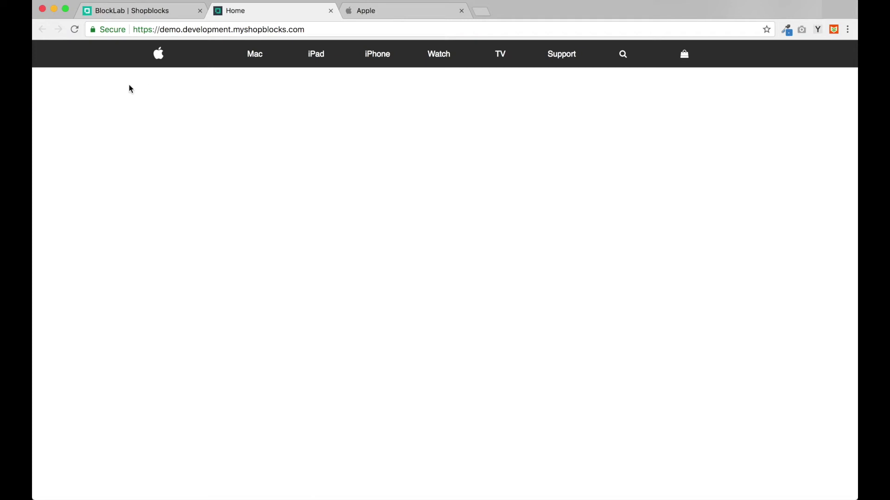
click(74, 29)
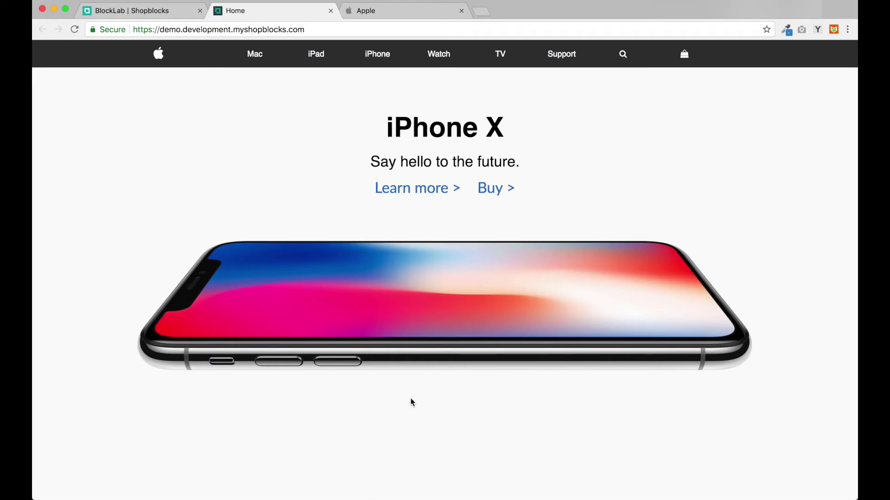
click(160, 11)
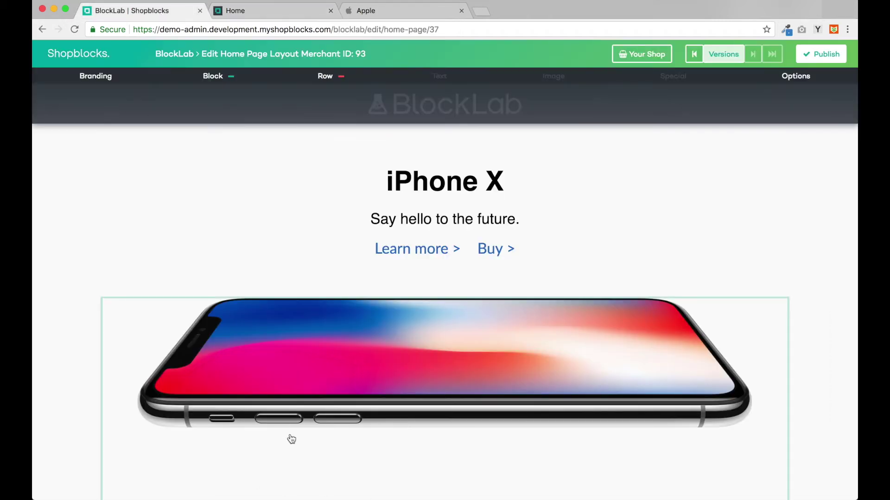
Step: Add a Text & Image block reading 'iPad', 'Like a computer. Unlike any computer.' and 'Learn more > Buy >'
scroll(292, 439, down, 3)
click(72, 103)
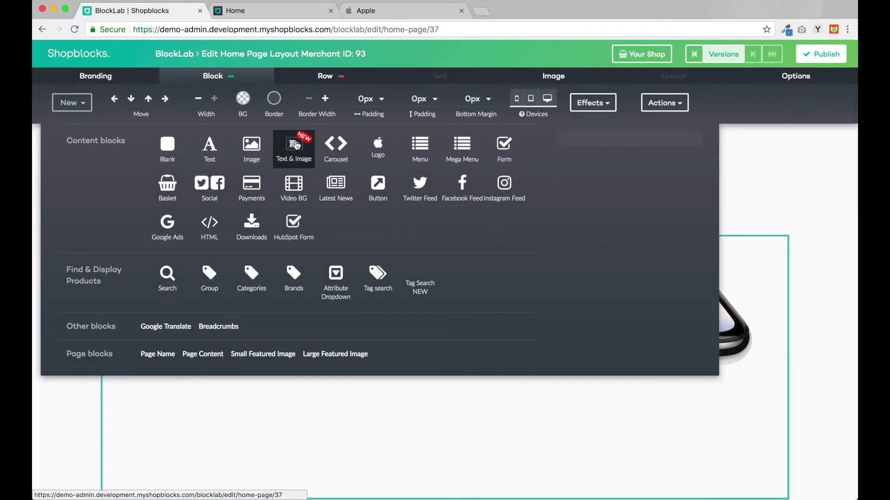
click(295, 143)
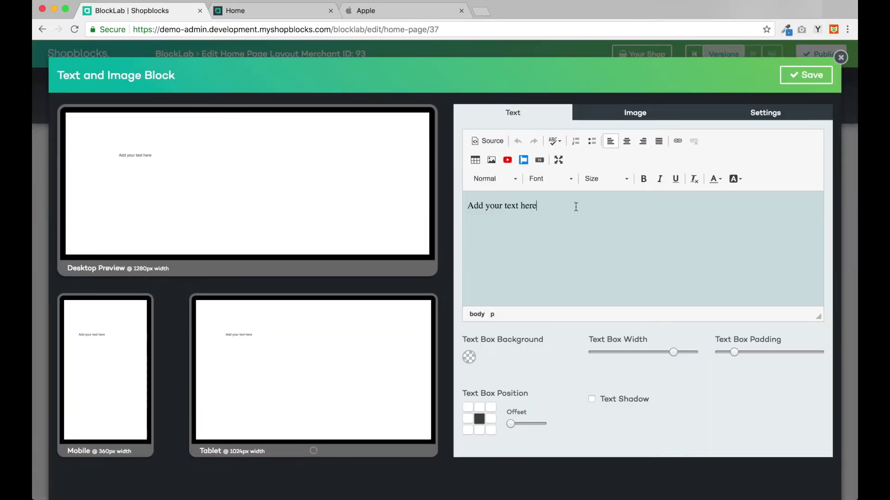
drag(576, 205, 436, 208)
text(iPad)
key(Return)
click(408, 11)
key(super+1)
text(Like)
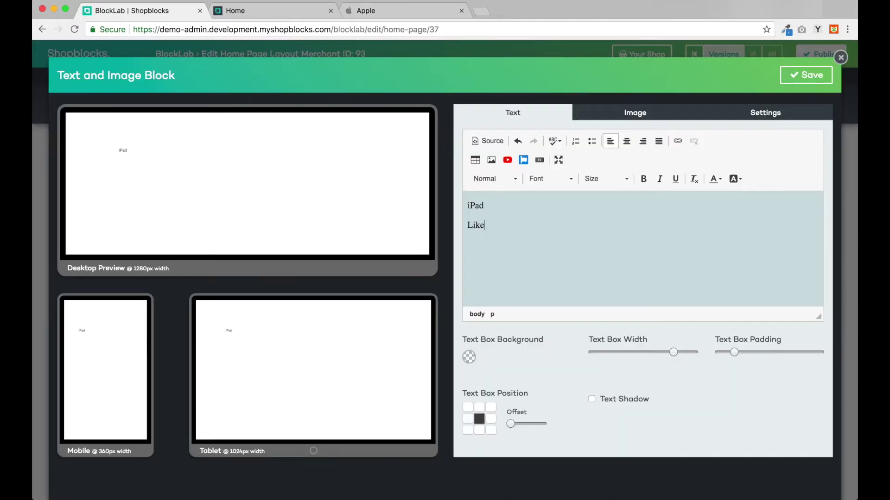
text( a computer. Unlike any computer.)
key(super+3)
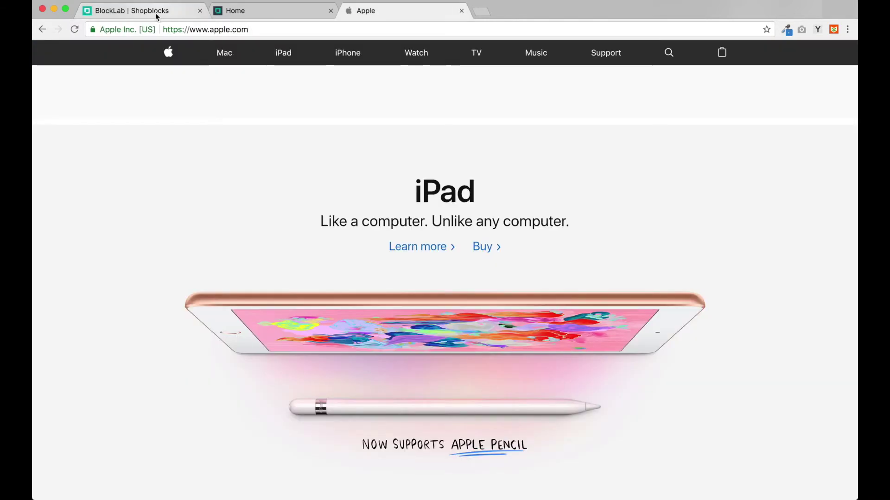
click(155, 12)
key(Return)
text(Learn more >    Buy >)
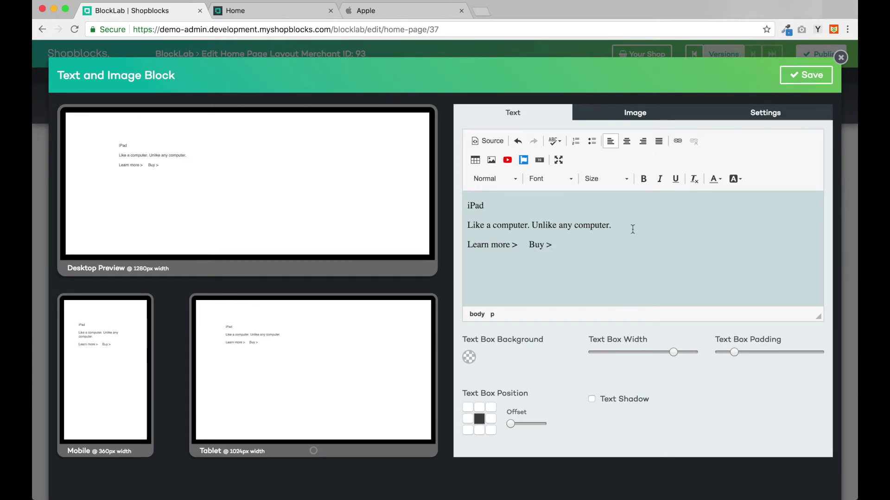
Step: Enlarge the tagline and links, make the iPad heading much larger and bold, and centre all text
drag(574, 249, 467, 226)
click(604, 178)
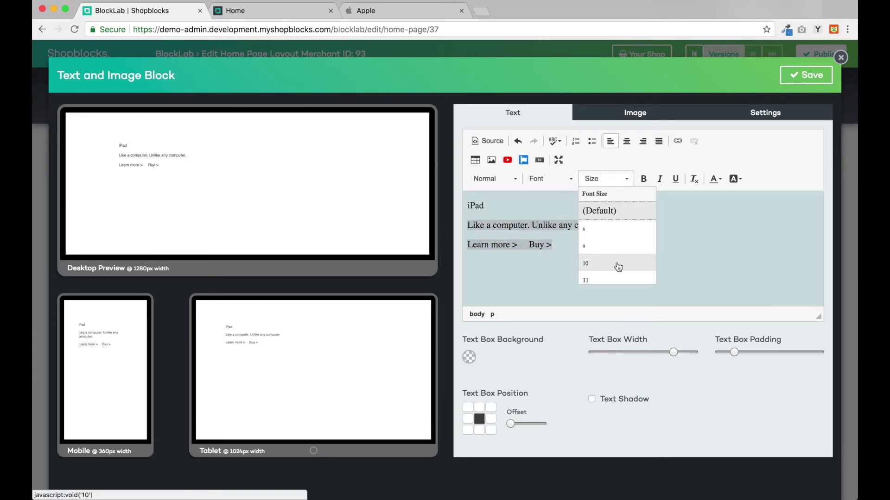
click(617, 264)
double_click(475, 205)
click(605, 179)
click(606, 232)
click(643, 179)
drag(467, 256, 575, 257)
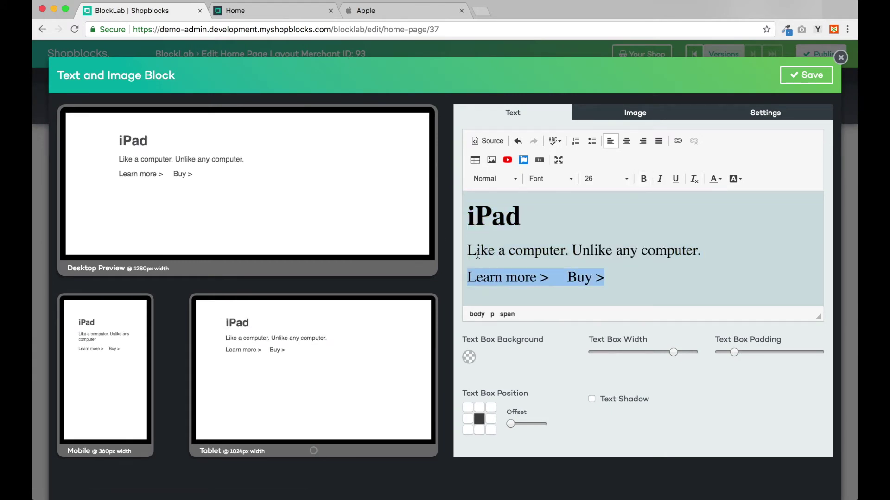
key(ctrl+a)
click(626, 141)
Step: Turn 'Learn more >' and 'Buy >' into links and save the text block
drag(656, 277, 574, 277)
key(super+l)
click(556, 365)
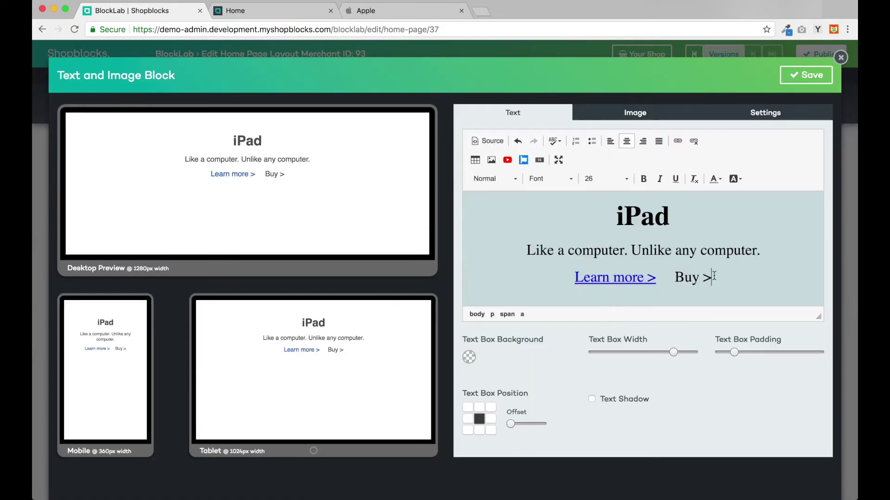
drag(712, 278, 674, 277)
key(super+l)
click(556, 365)
key(super+a)
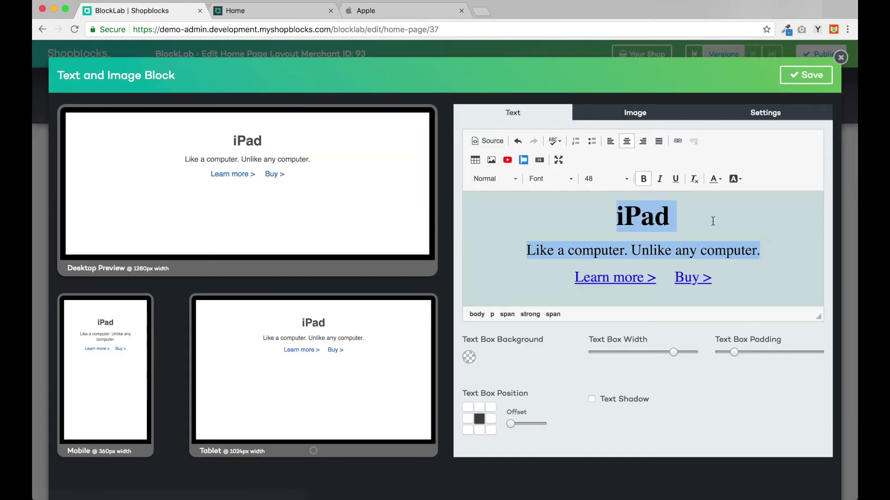
click(712, 221)
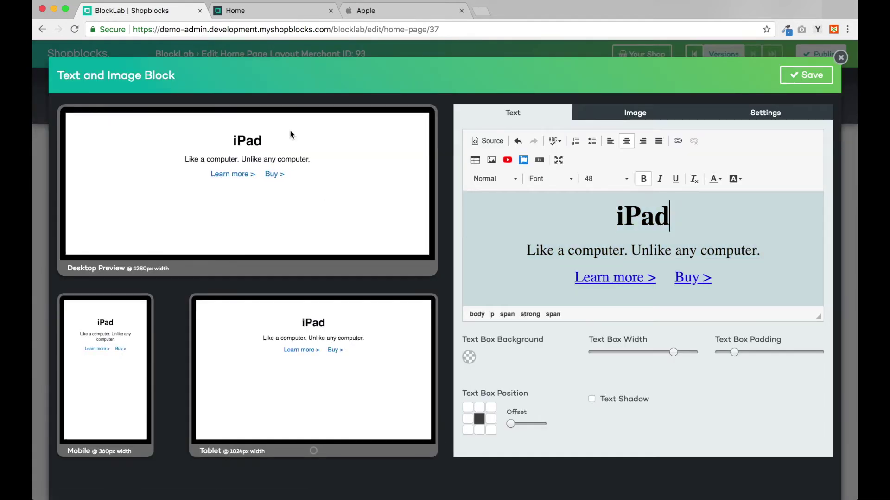
click(806, 75)
Step: Add an image block below the iPad text using the uploaded ipad_large_2x.jpg
scroll(506, 350, down, 3)
click(506, 350)
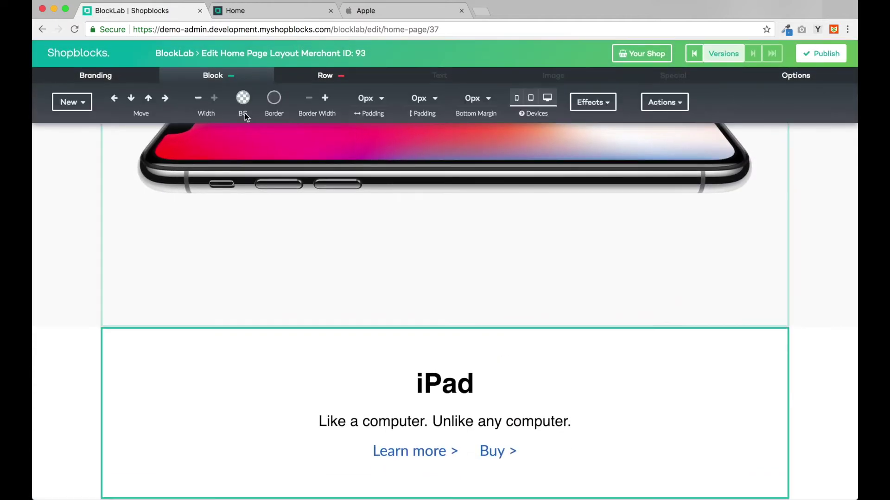
click(72, 103)
click(252, 153)
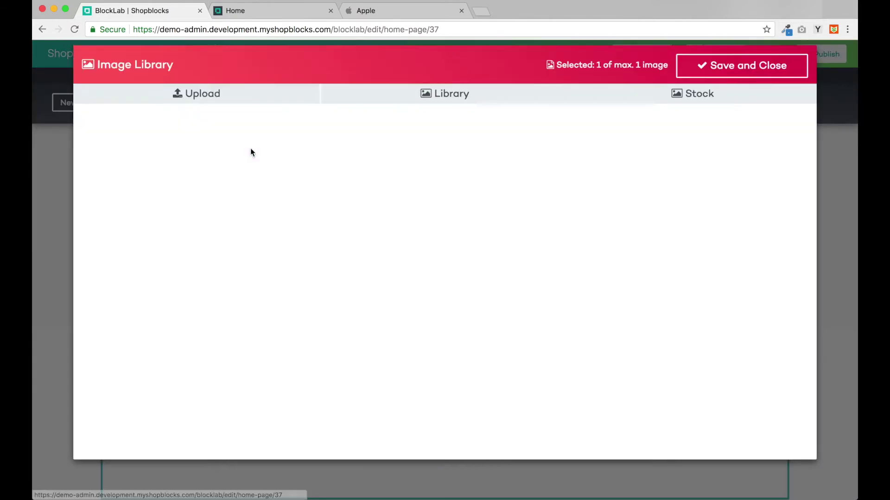
click(222, 238)
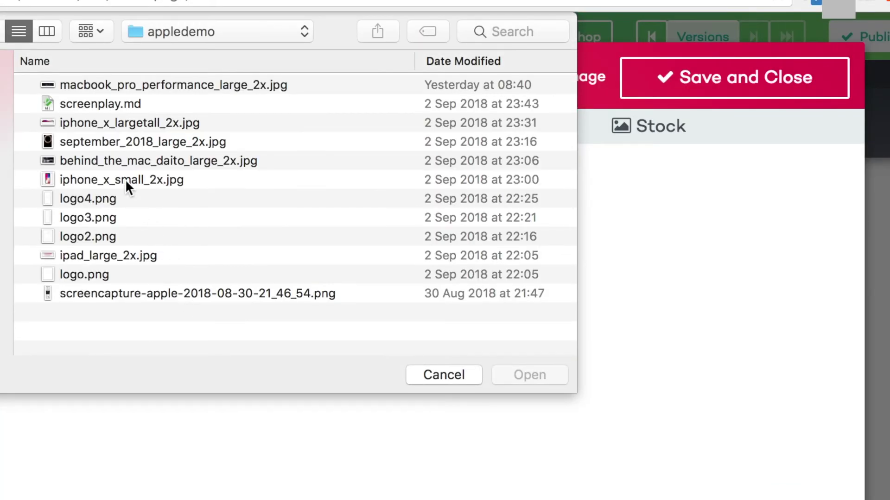
double_click(107, 255)
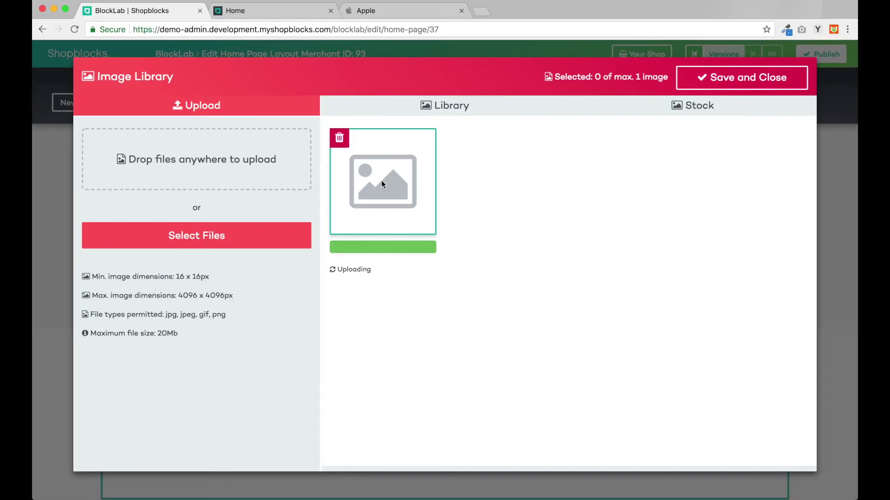
click(749, 83)
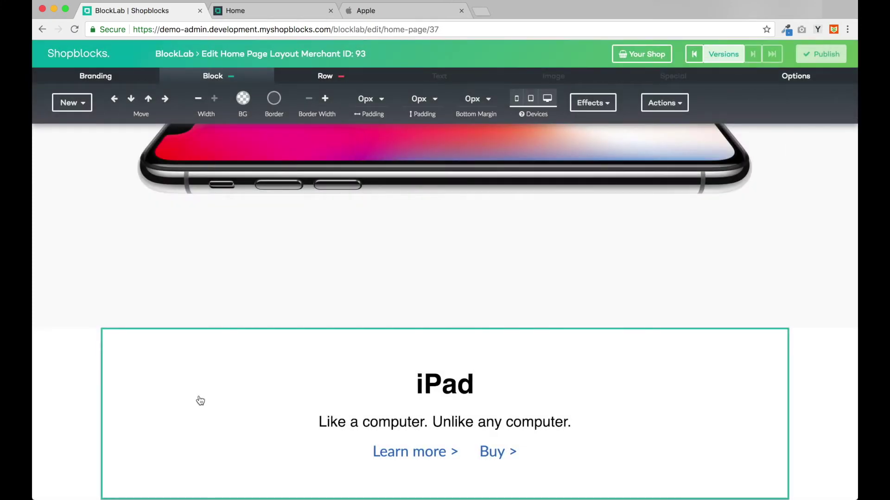
Step: Give the iPad image row and iPad text row a light grey background, then compare with Apple's page
scroll(198, 399, down, 5)
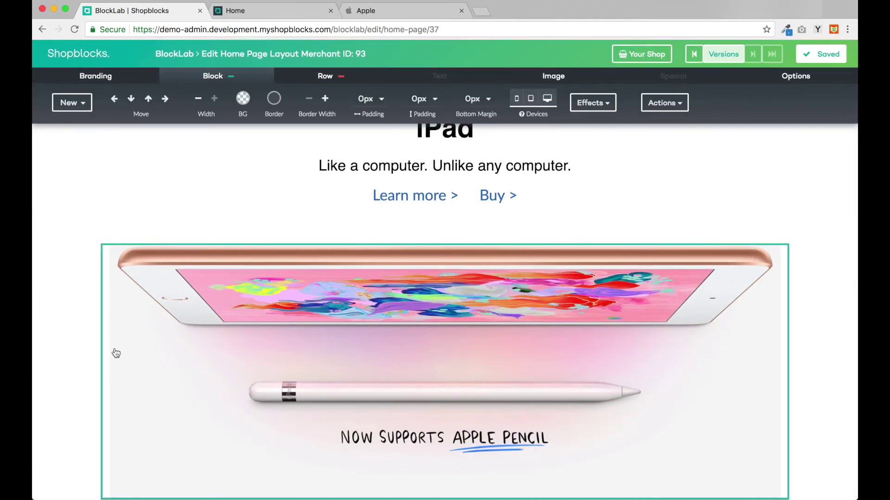
click(305, 77)
click(227, 102)
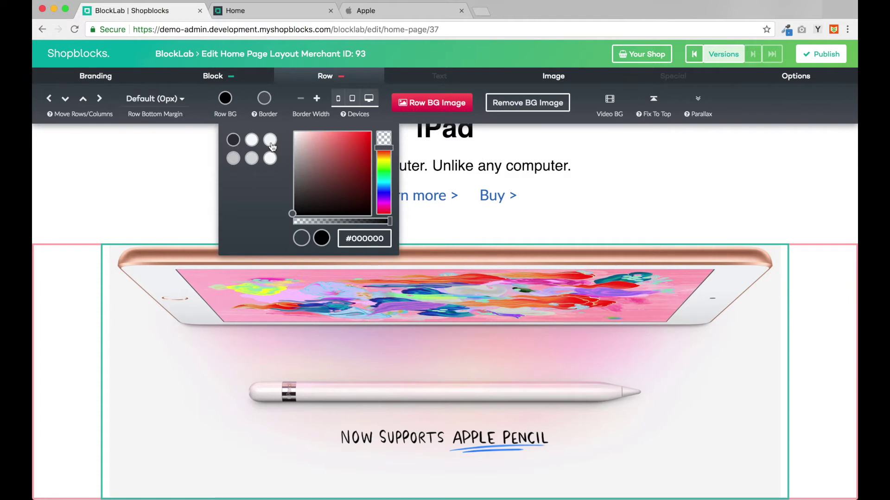
click(270, 140)
click(224, 177)
click(225, 99)
click(270, 140)
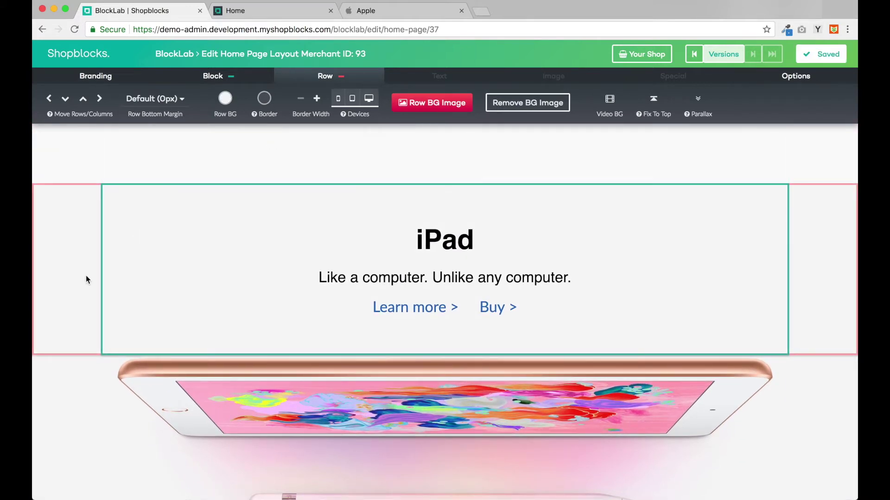
click(85, 276)
scroll(85, 275, up, 5)
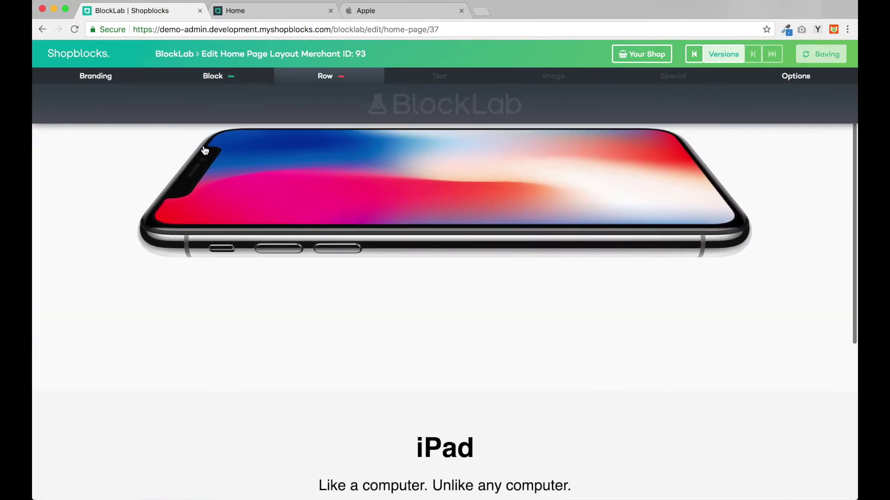
click(361, 10)
scroll(117, 236, up, 4)
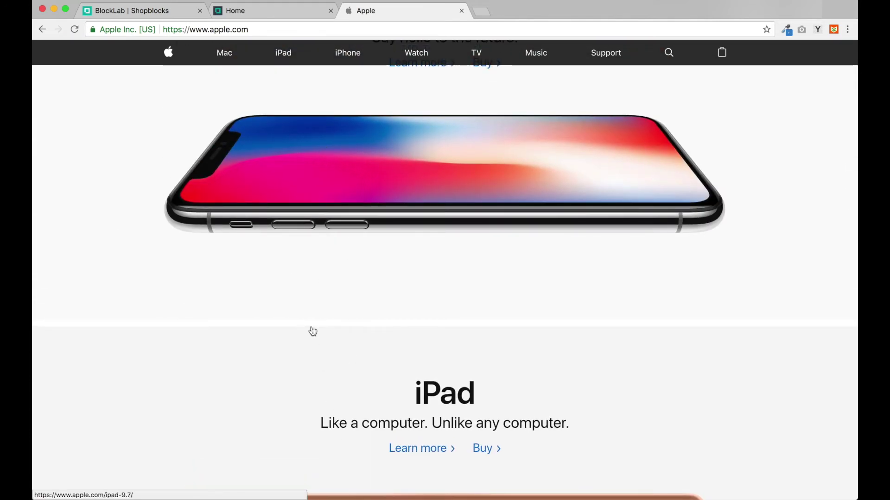
Step: Insert a Blank spacer block below the iPhone X image row and publish the home page
click(166, 14)
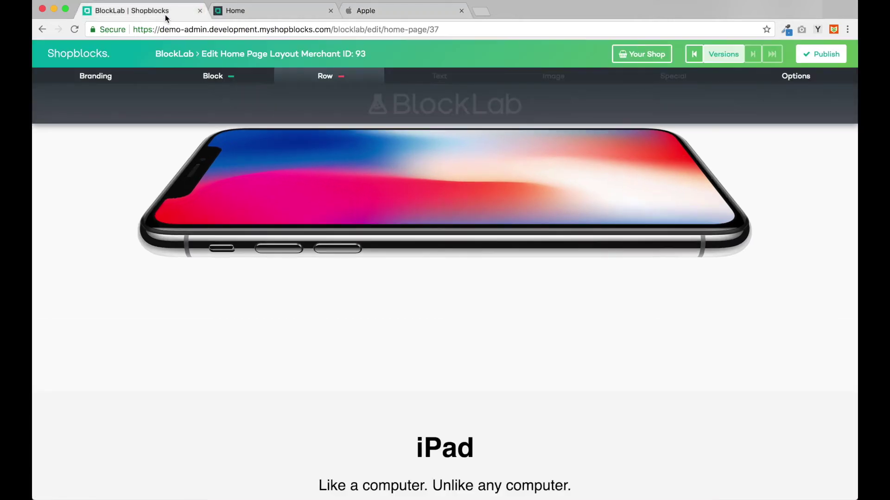
click(189, 357)
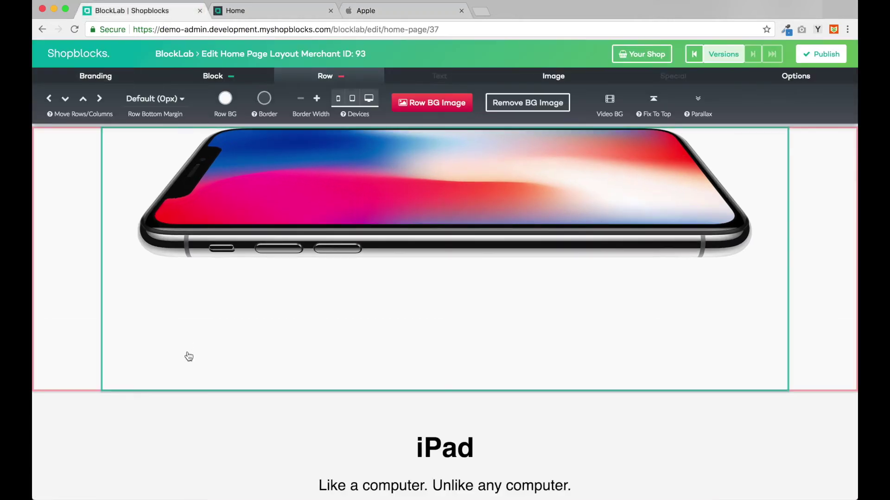
click(212, 75)
click(72, 102)
click(177, 155)
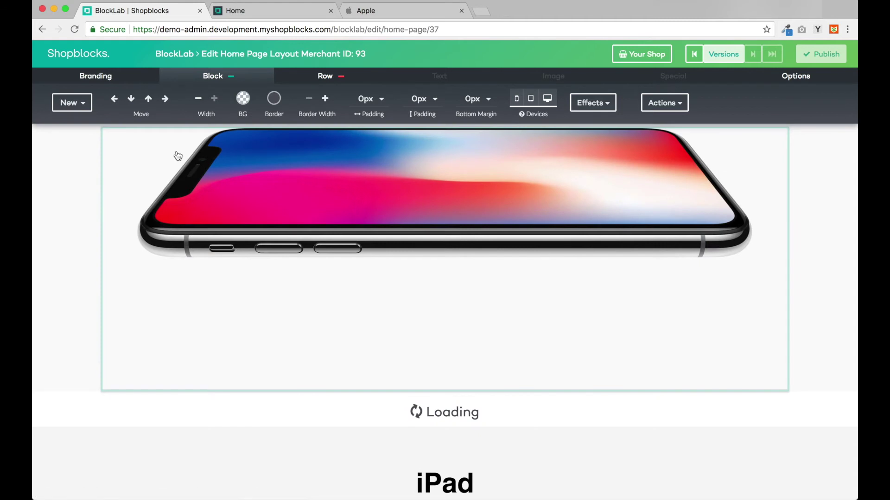
scroll(178, 155, down, 5)
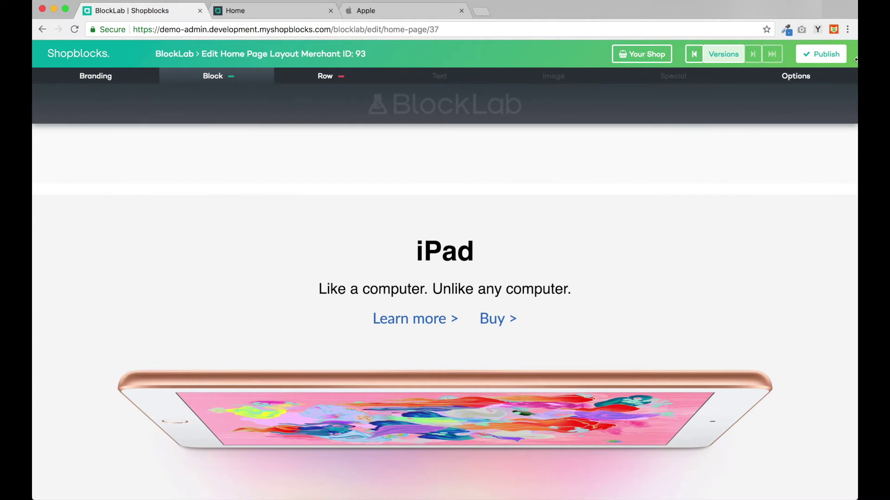
click(821, 55)
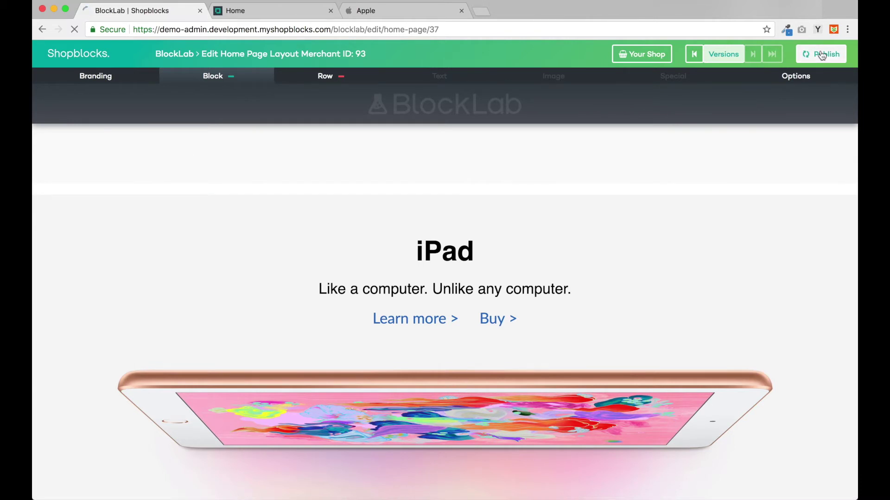
click(243, 15)
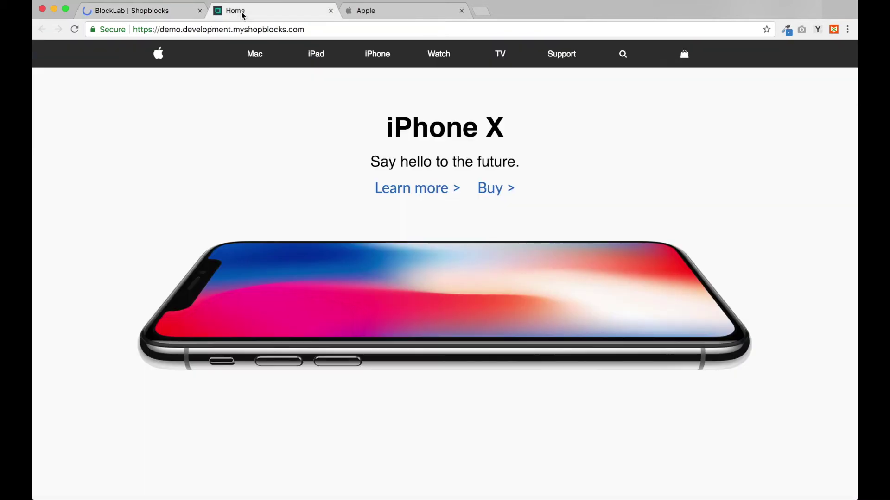
click(74, 30)
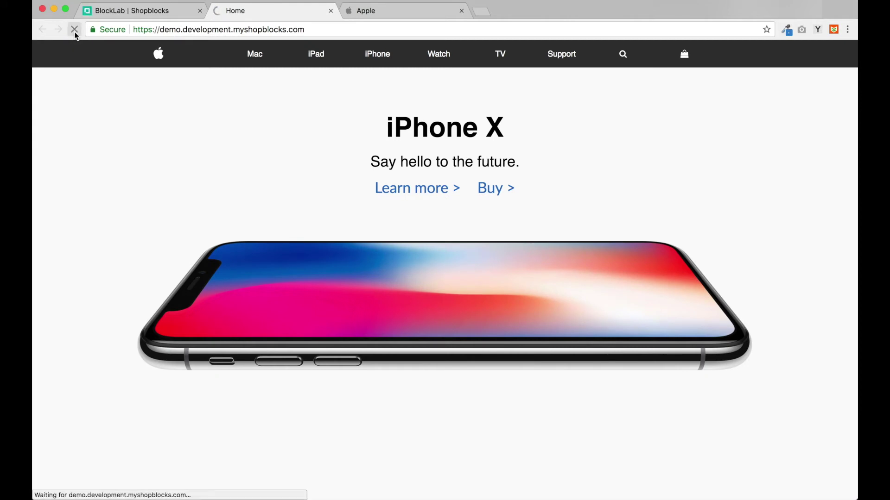
scroll(109, 272, down, 5)
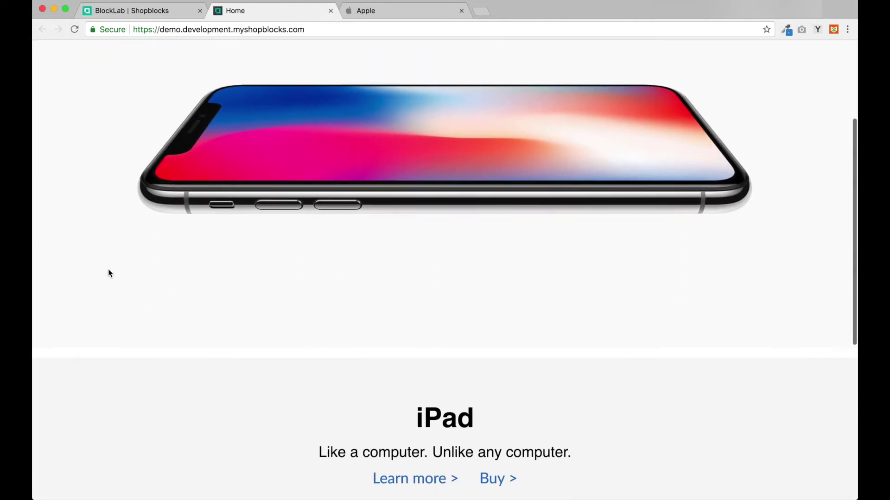
scroll(110, 273, down, 7)
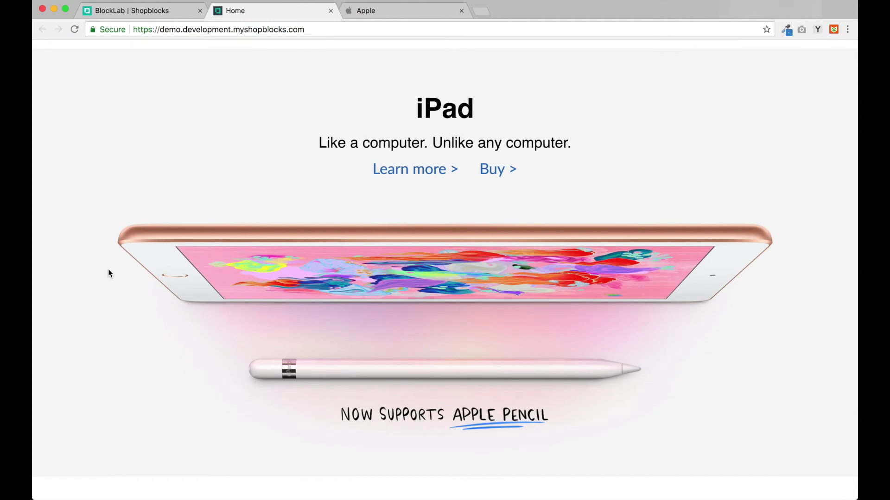
scroll(109, 273, up, 10)
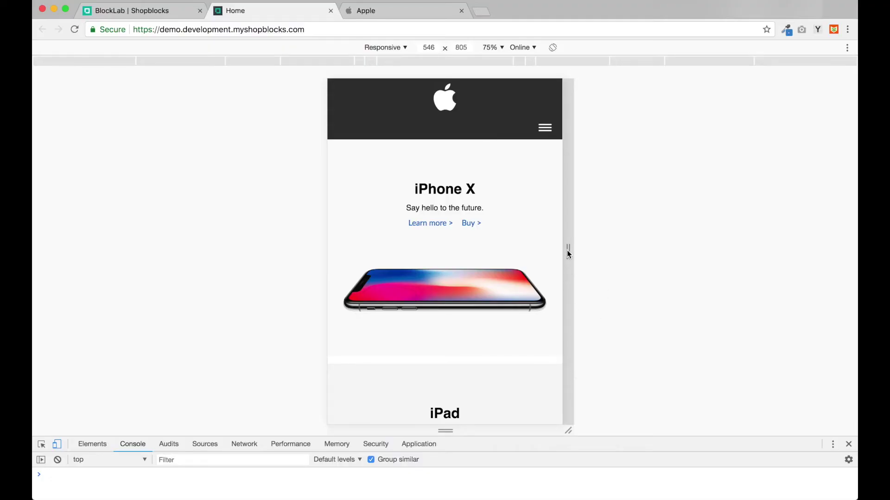
Step: Narrow the storefront preview to phone width, then show apple.com in device mode at 941 px
drag(566, 250, 791, 269)
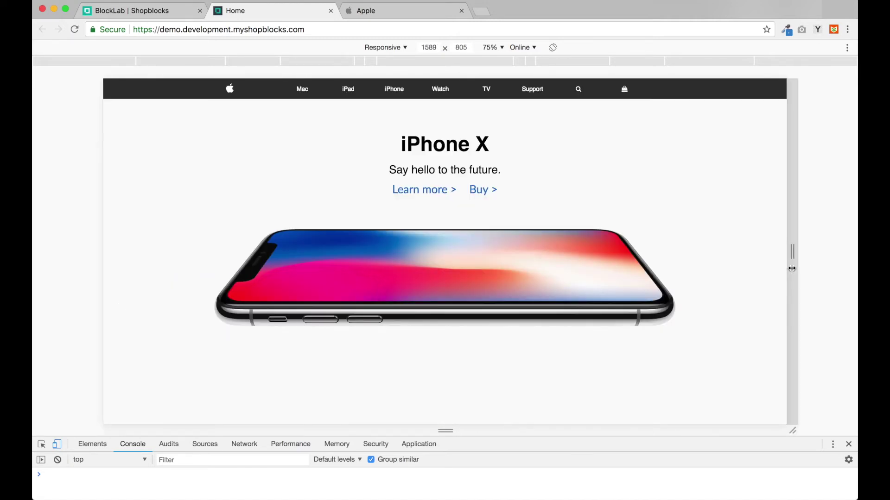
click(423, 11)
key(super+alt+i)
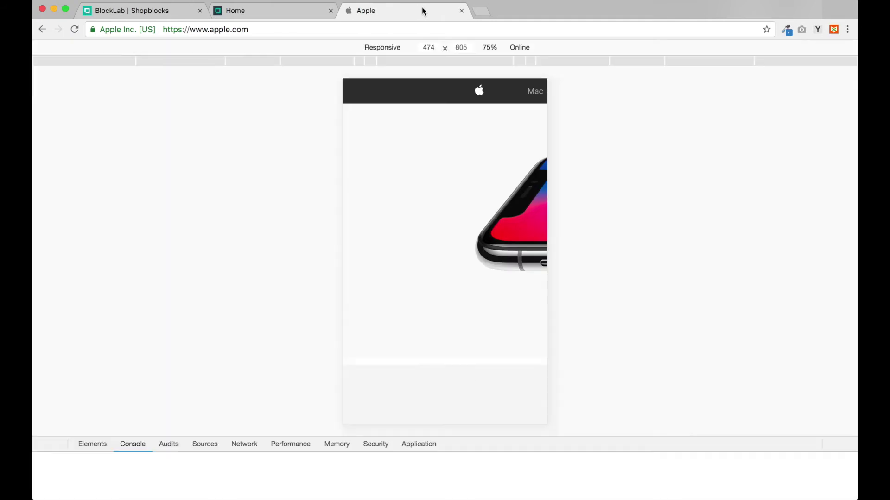
scroll(482, 248, up, 3)
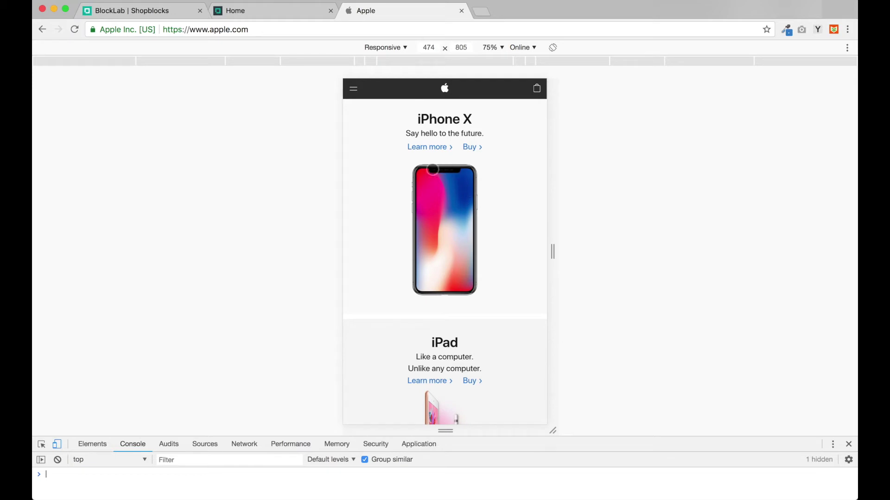
drag(553, 254, 652, 254)
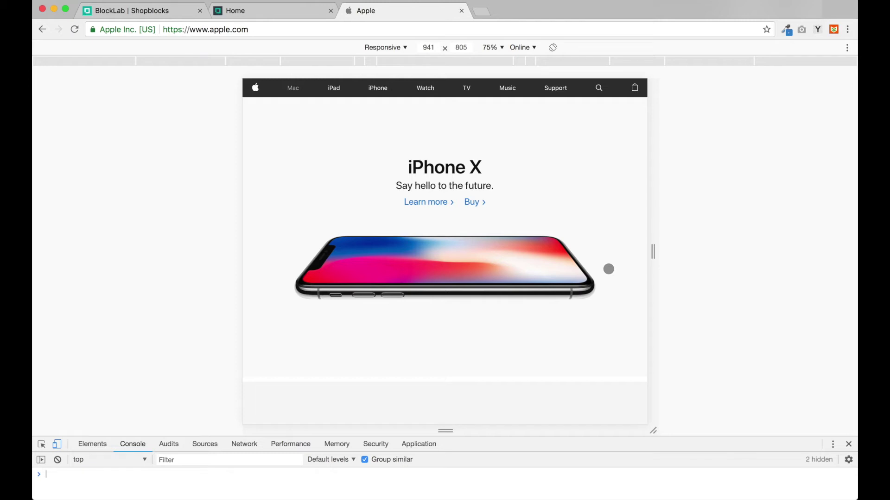
Step: Turn off the mobile and tablet Devices toggles for the landscape iPhone X image row
click(115, 11)
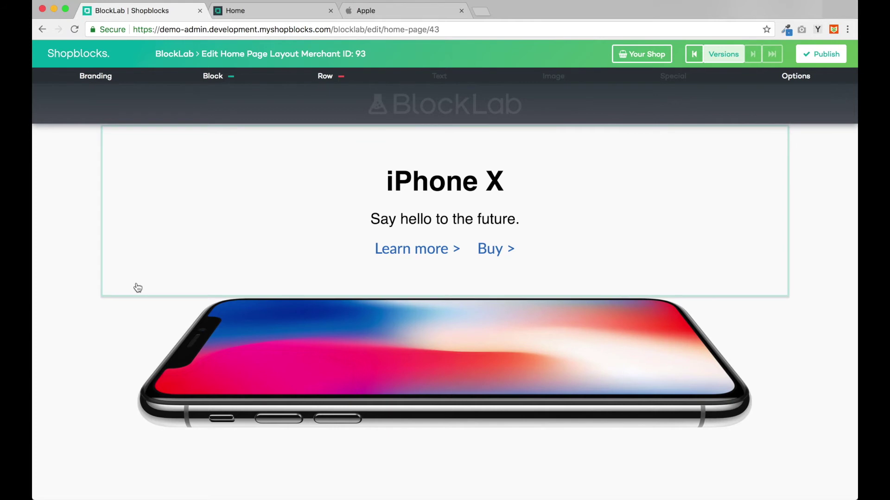
scroll(137, 287, down, 3)
click(352, 267)
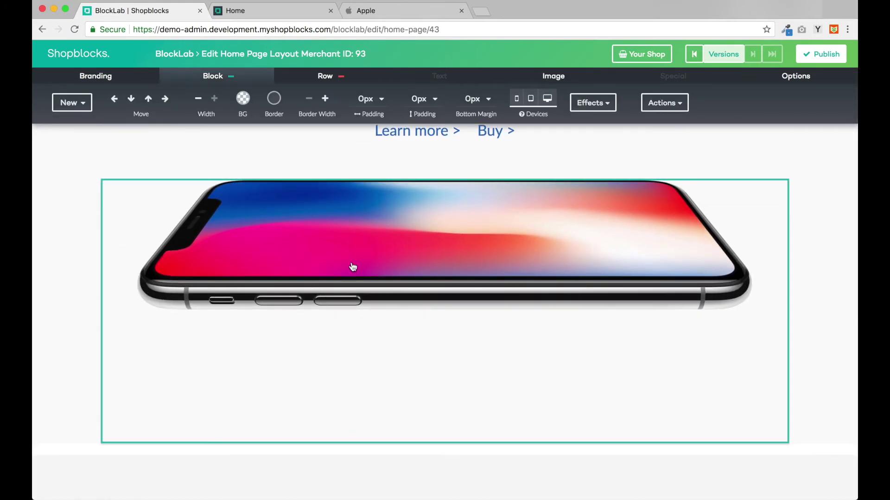
click(335, 81)
mouse_move(364, 119)
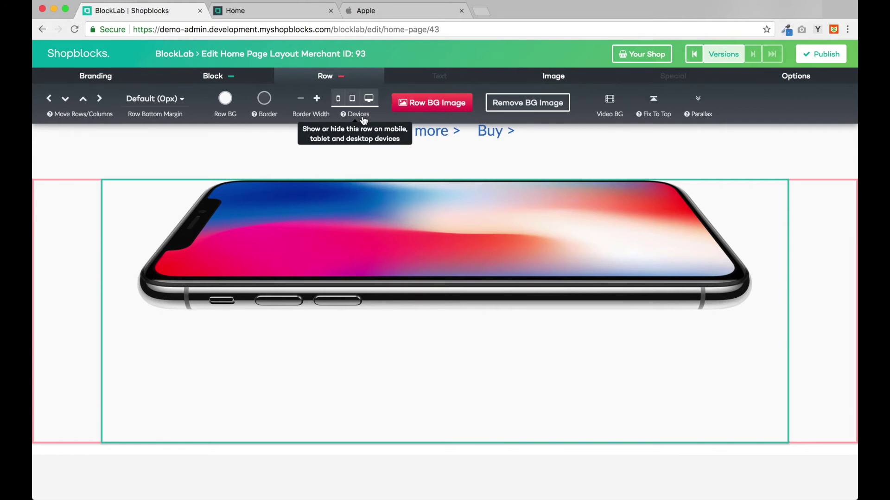
click(339, 100)
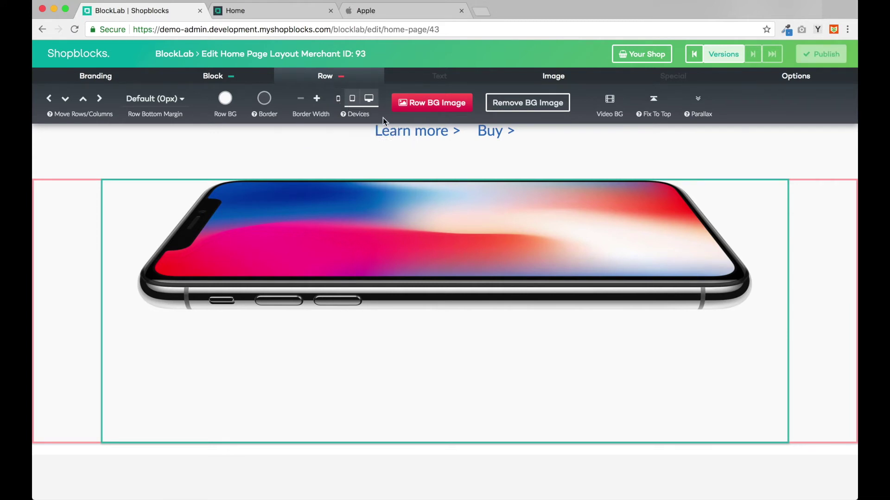
click(351, 104)
click(165, 256)
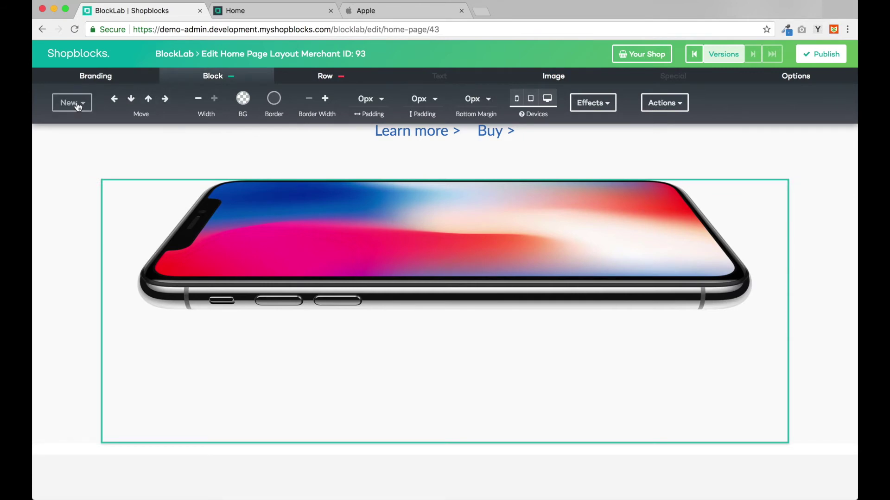
click(73, 102)
Step: Add an image block with the uploaded iphone_x_small_2x.jpg upright iPhone photo
click(250, 148)
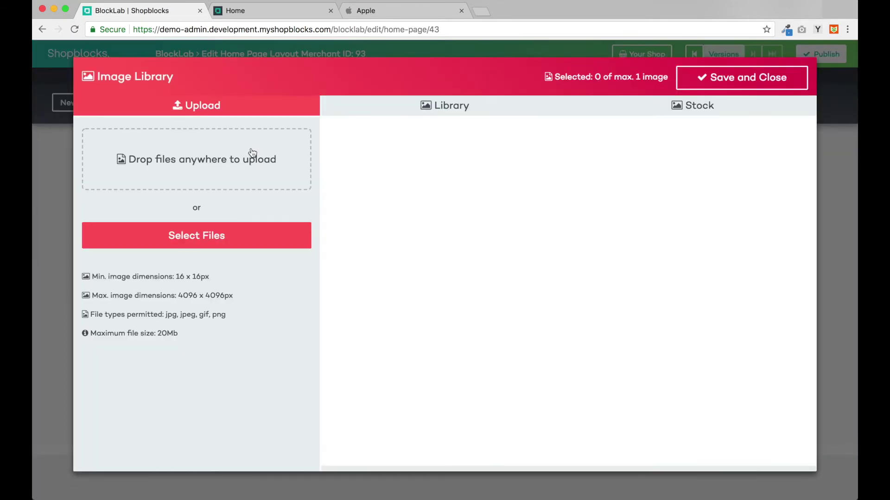
click(218, 236)
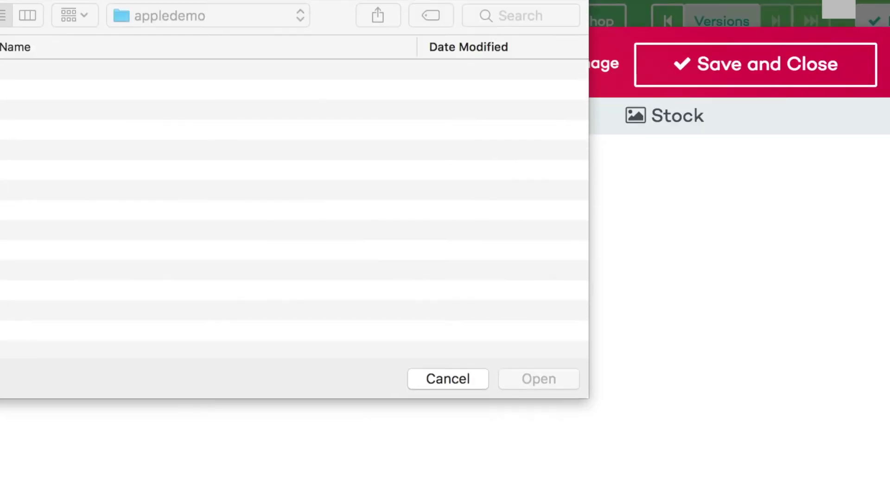
double_click(101, 174)
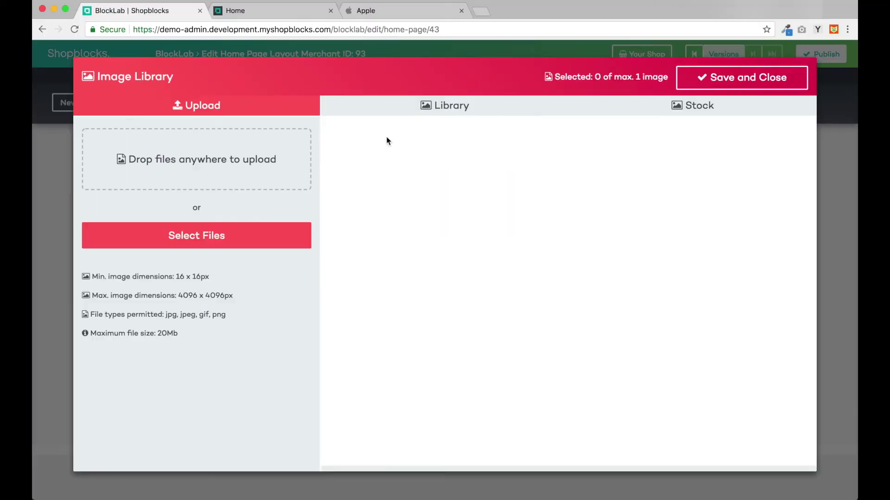
click(742, 78)
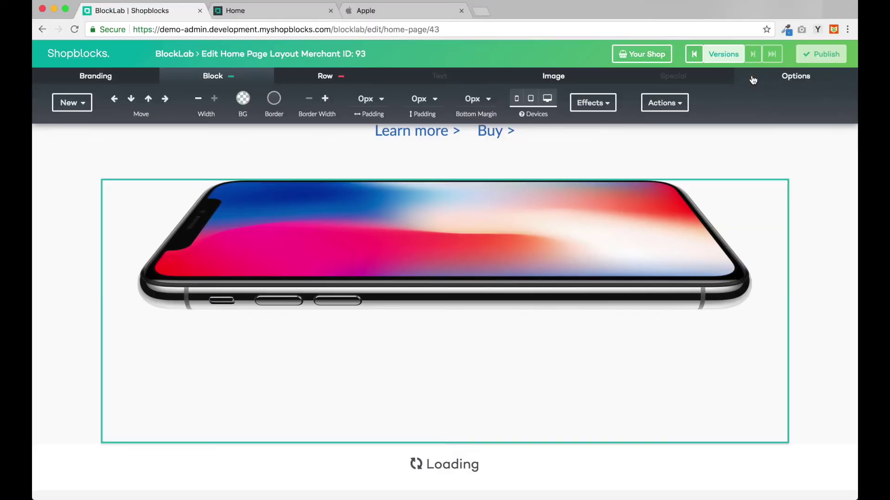
scroll(469, 315, down, 2)
scroll(469, 315, down, 3)
Step: Give the upright iPhone row a white background, hide it on tablet and desktop, and publish
click(467, 314)
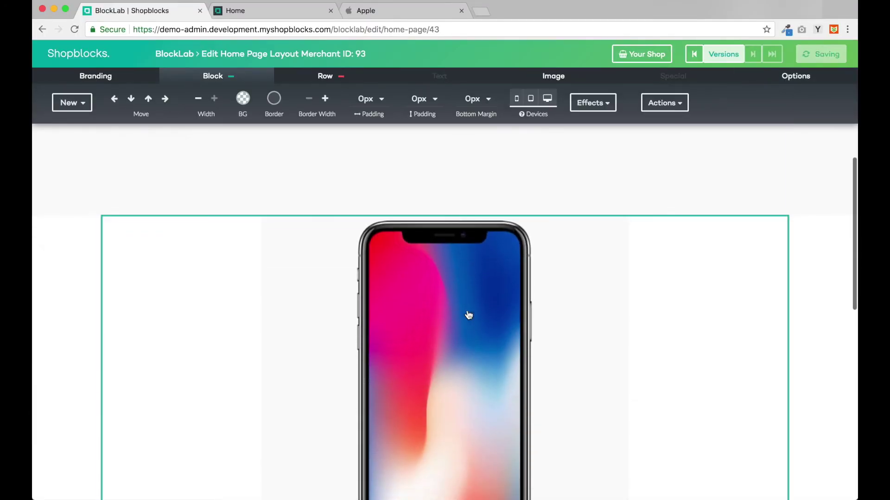
click(324, 76)
click(225, 98)
click(254, 146)
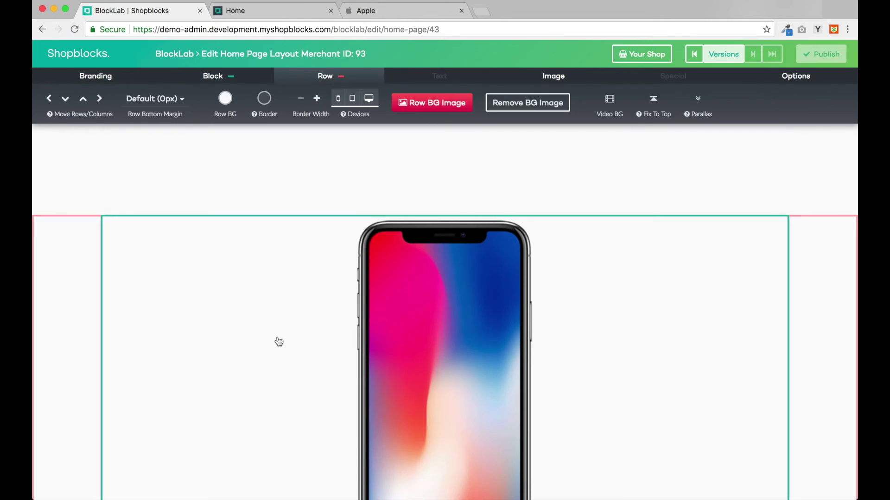
scroll(278, 341, down, 3)
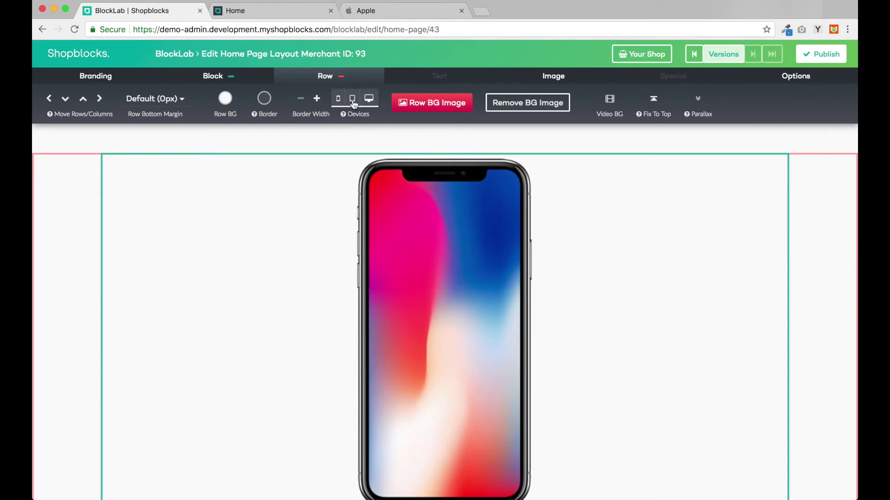
click(352, 99)
click(368, 99)
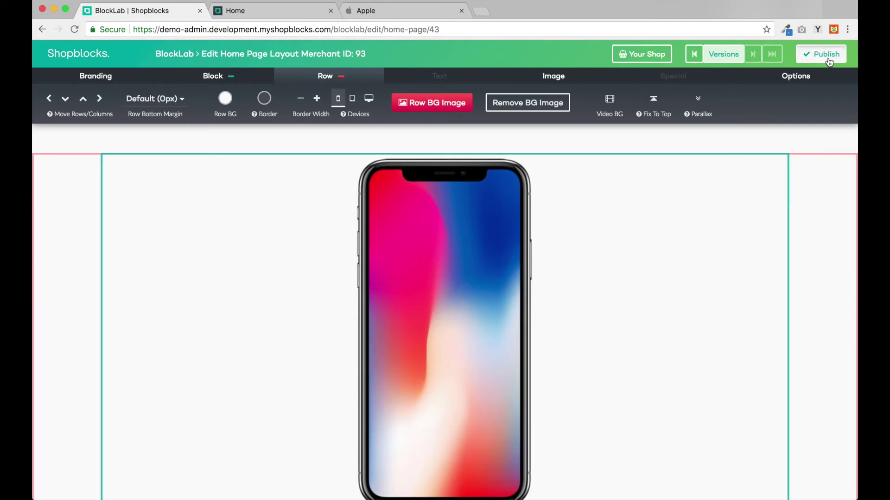
click(829, 62)
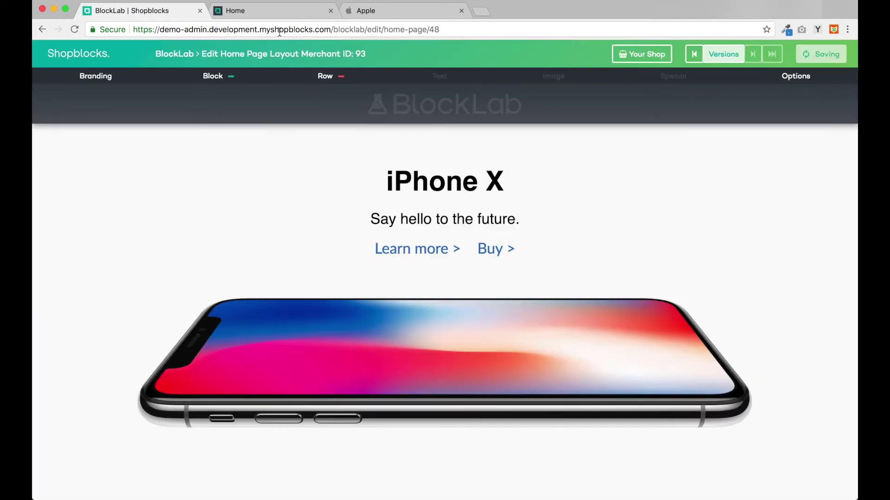
Step: Reload the live storefront to check the upright iPhone, then widen the preview to 1154 px
click(266, 12)
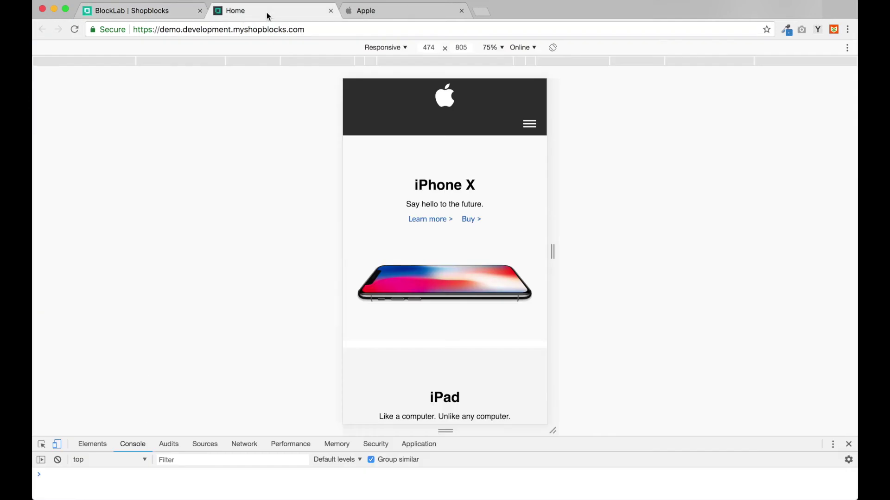
click(74, 30)
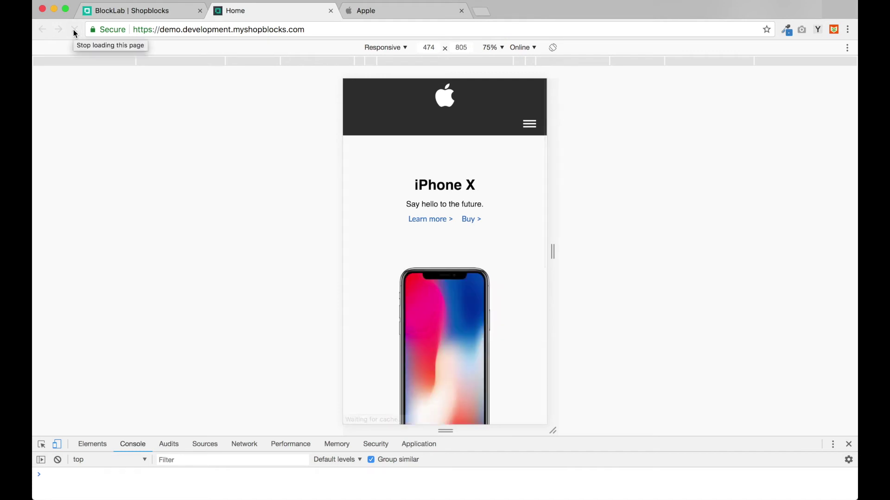
scroll(423, 304, down, 3)
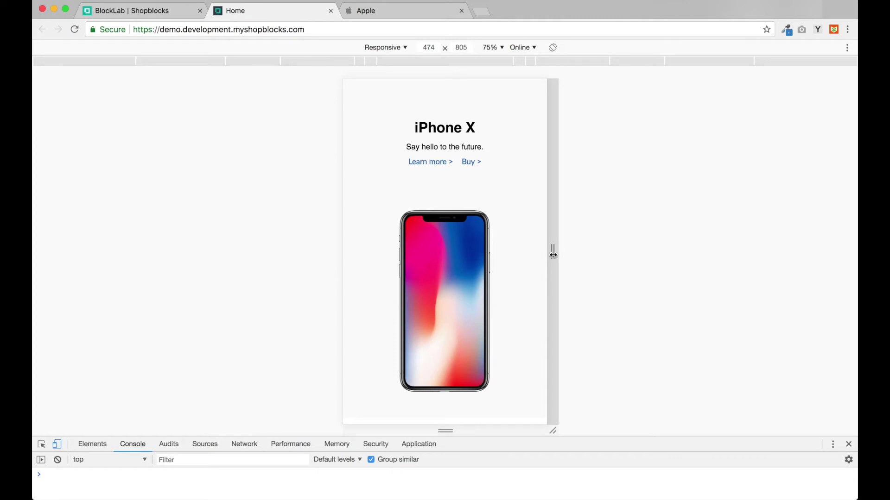
drag(552, 254, 699, 271)
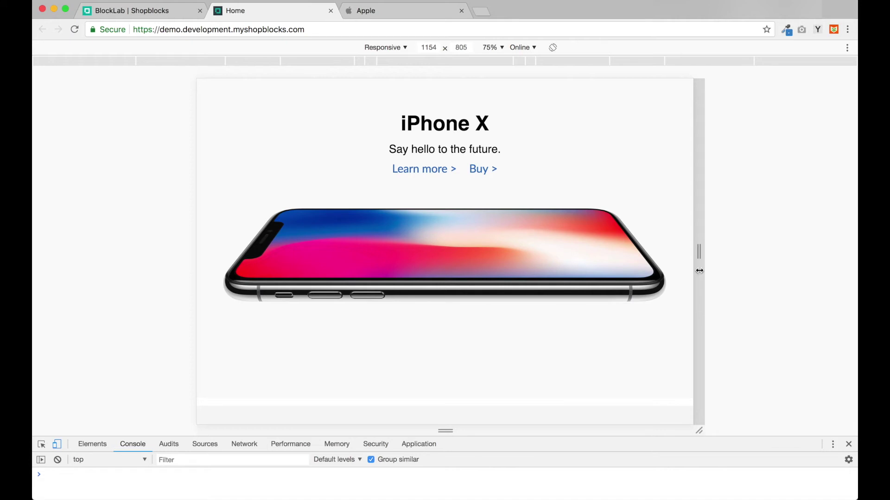
click(402, 12)
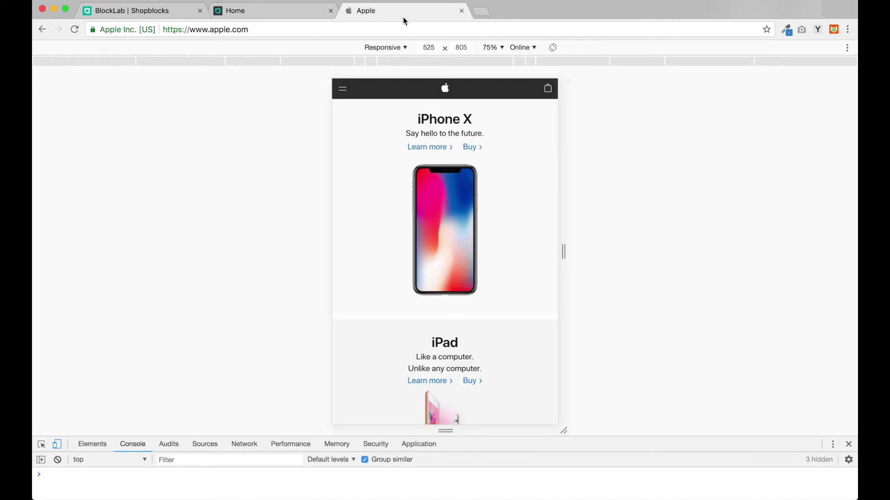
Step: Widen apple.com to 1234 px and scroll through it, then recheck the storefront before returning to BlockLab
drag(562, 259, 715, 271)
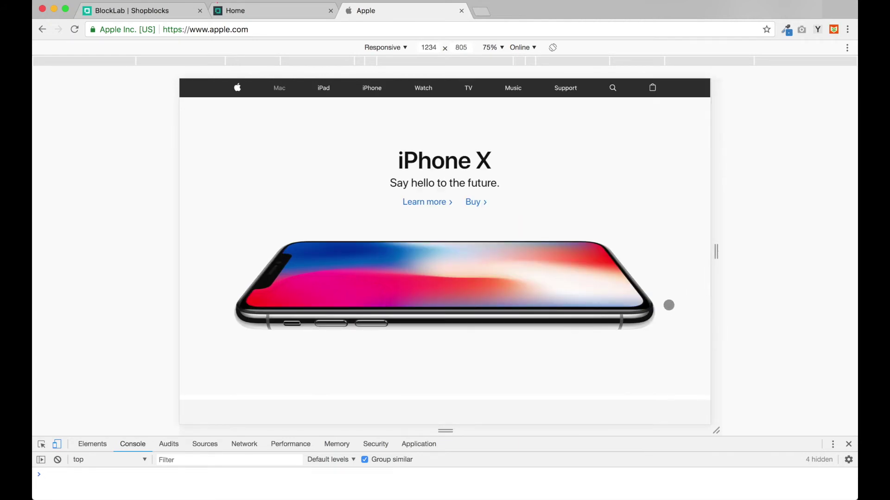
scroll(669, 305, down, 5)
scroll(669, 305, down, 2)
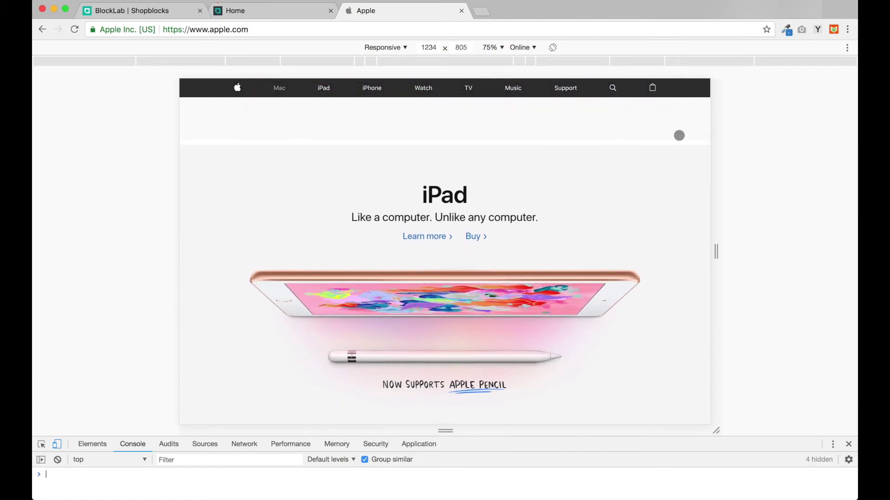
scroll(673, 167, down, 6)
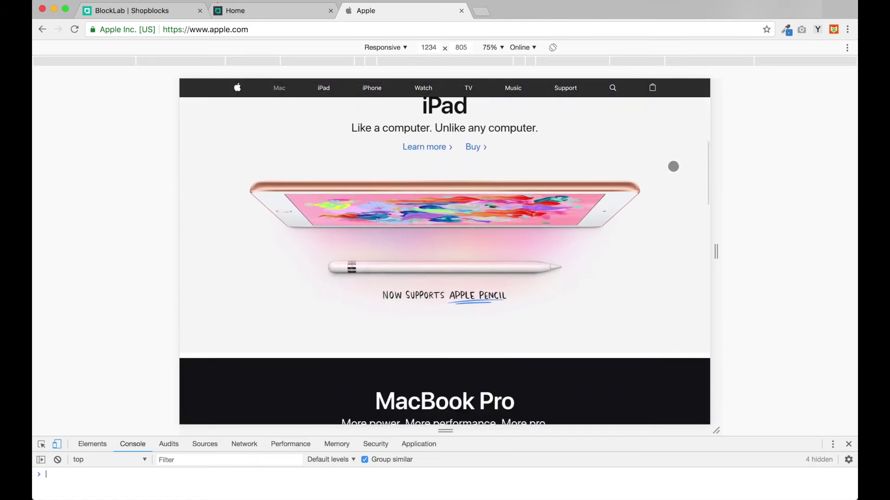
scroll(673, 166, down, 3)
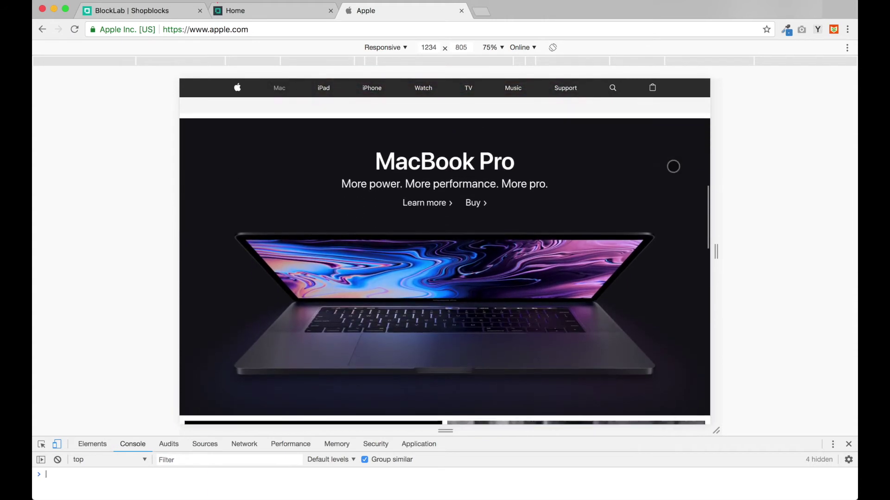
click(290, 14)
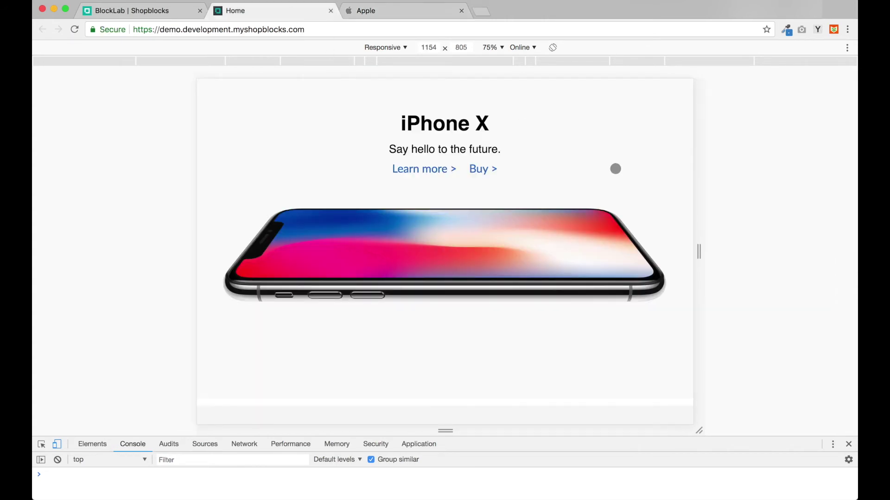
scroll(615, 169, down, 2)
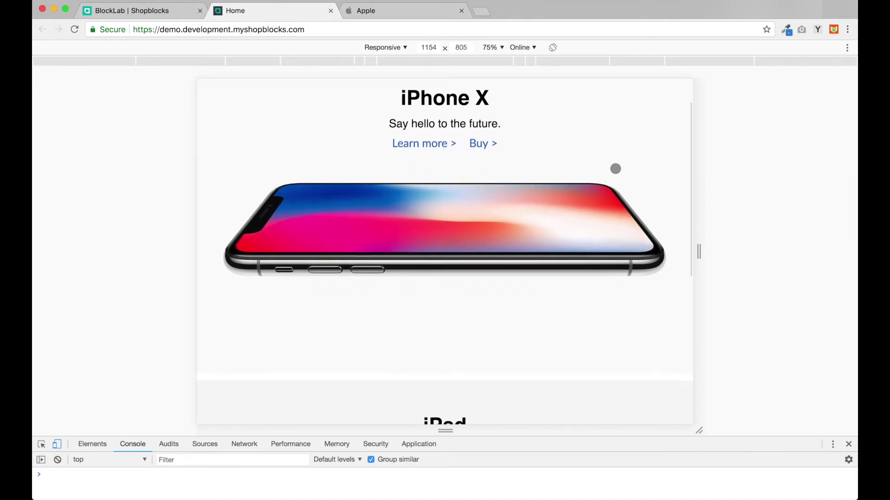
click(83, 13)
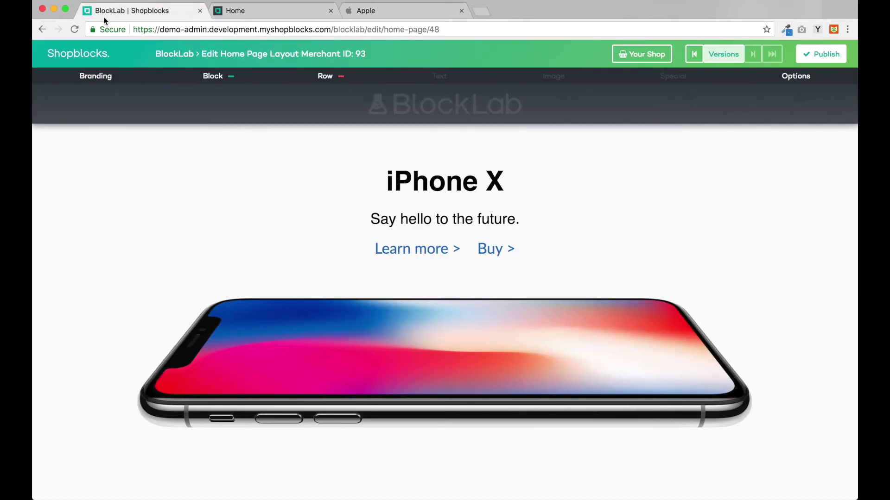
Step: Open the header layout, view the navigation menu row's settings, and publish the header
click(175, 54)
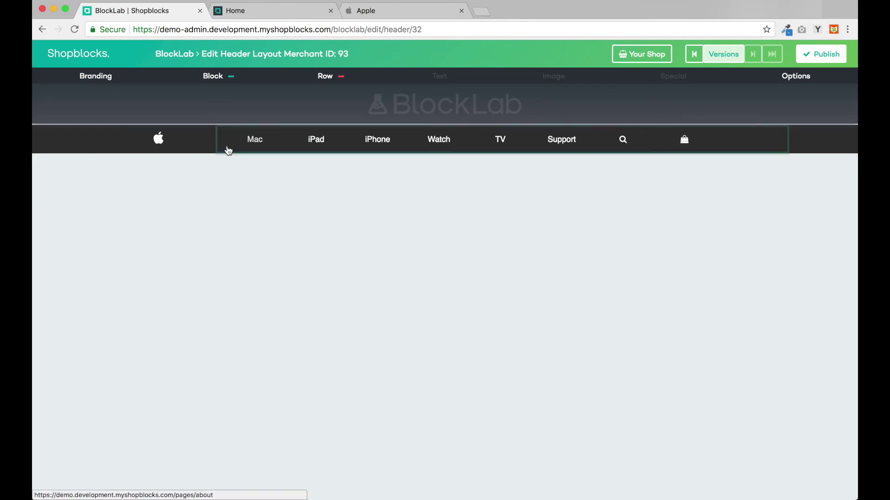
click(227, 147)
click(328, 81)
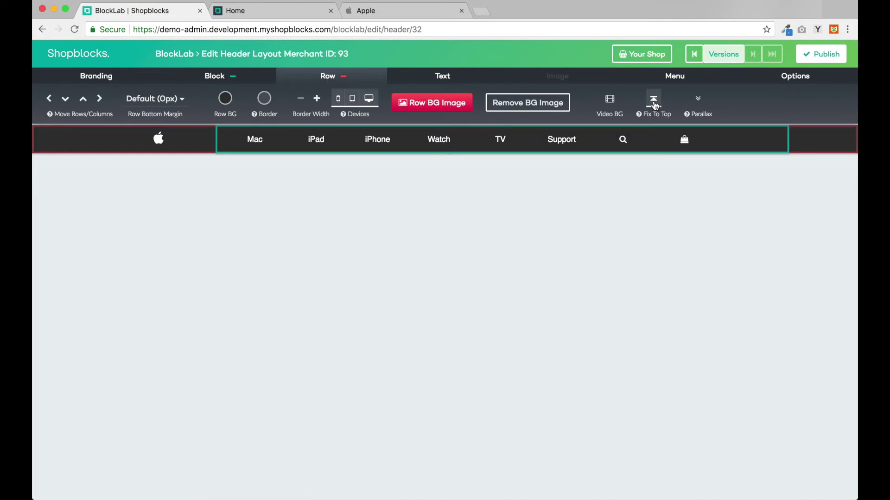
click(824, 59)
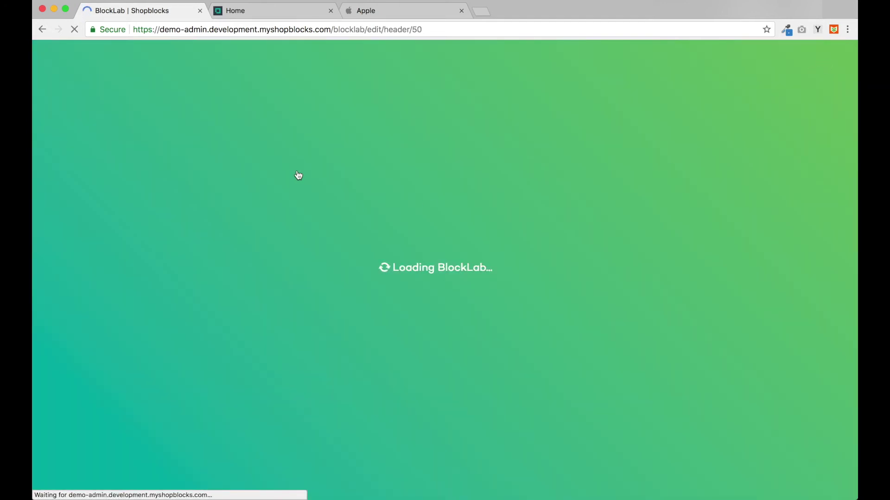
Step: Reload the storefront and scroll to check the new navigation bar above iPhone X
key(ctrl+Tab)
click(74, 30)
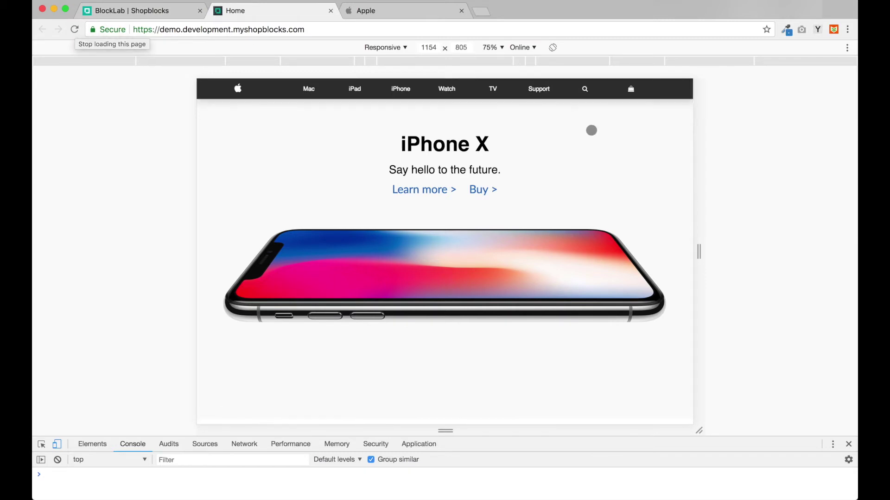
scroll(660, 181, down, 7)
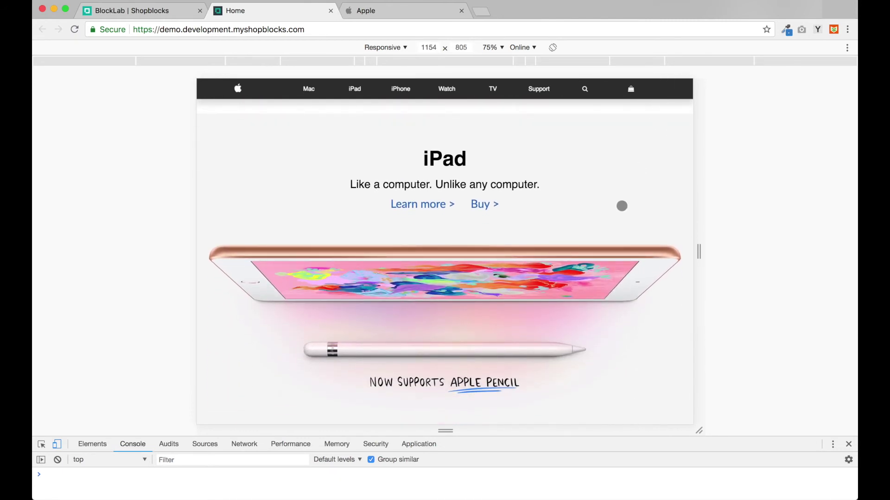
scroll(622, 205, down, 1)
scroll(622, 206, up, 8)
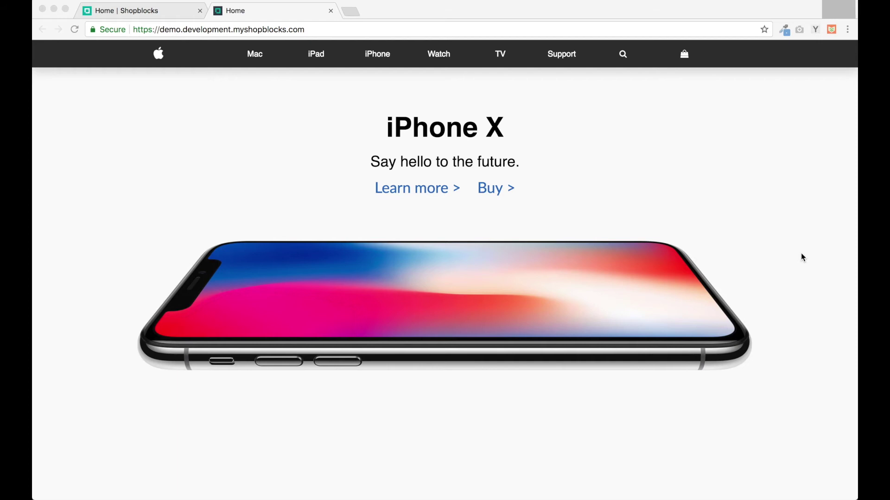
click(171, 14)
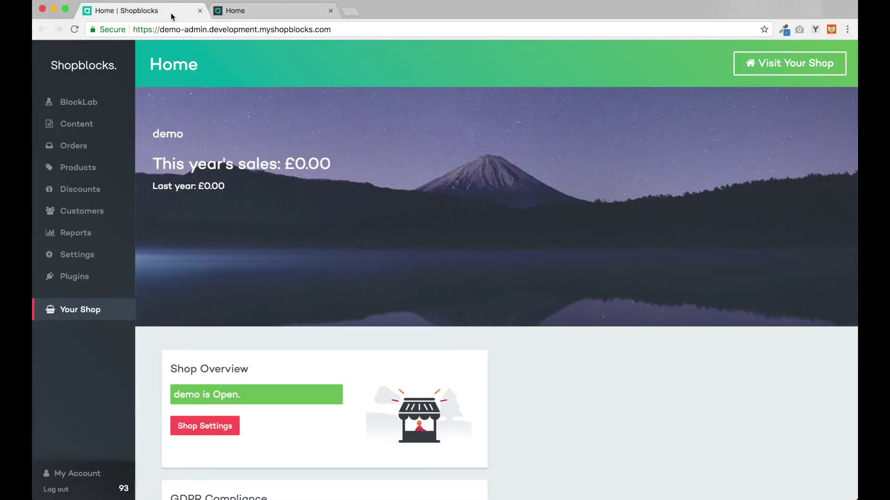
Step: Start a new product named iPhone X
click(98, 172)
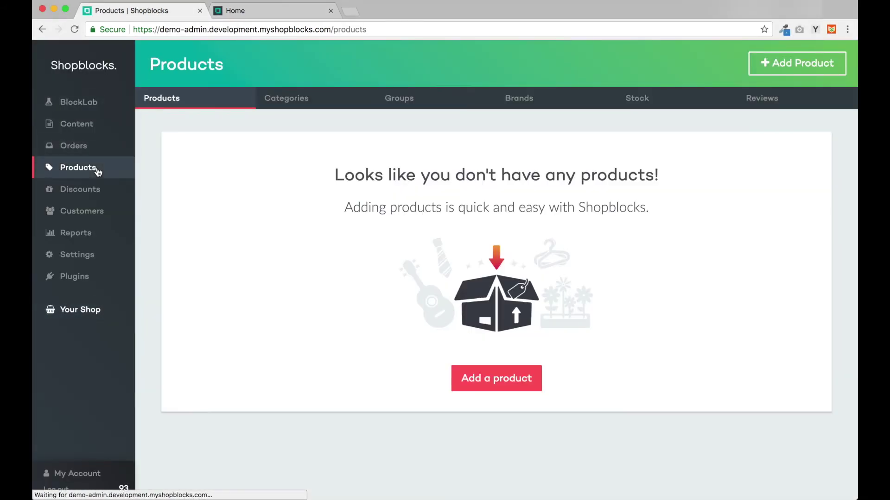
click(502, 380)
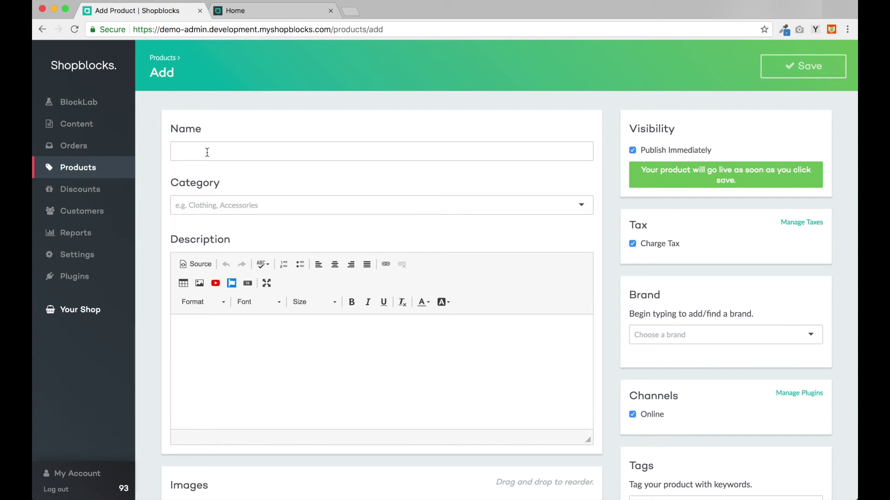
click(208, 152)
text(i)
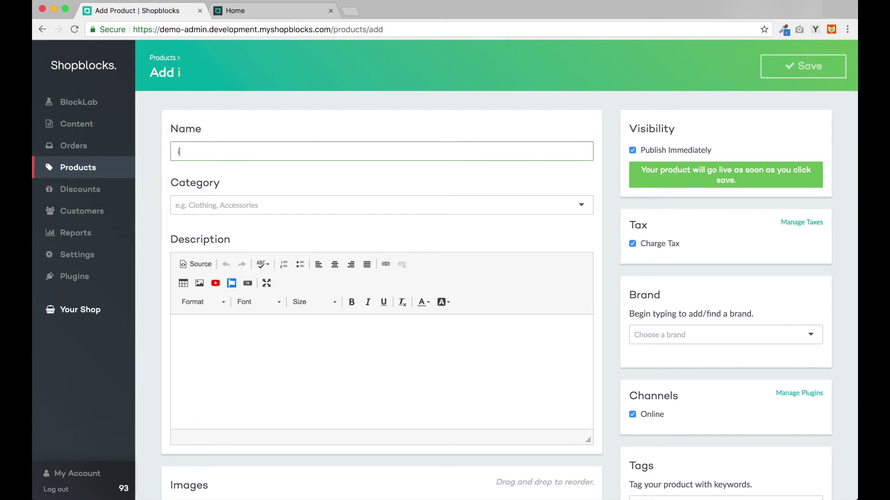
text(Phone X)
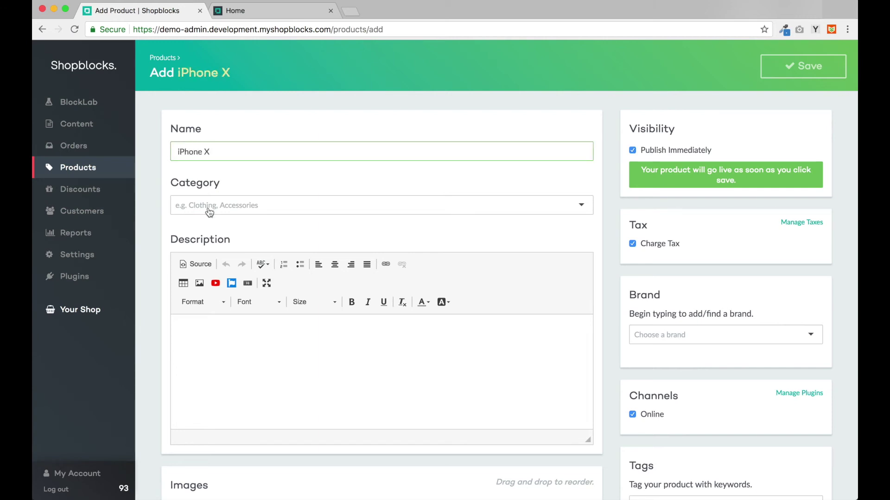
Step: Create a new Mobile Phones category and paste in the iPhone X description paragraph
click(212, 209)
text(Mobile Phon)
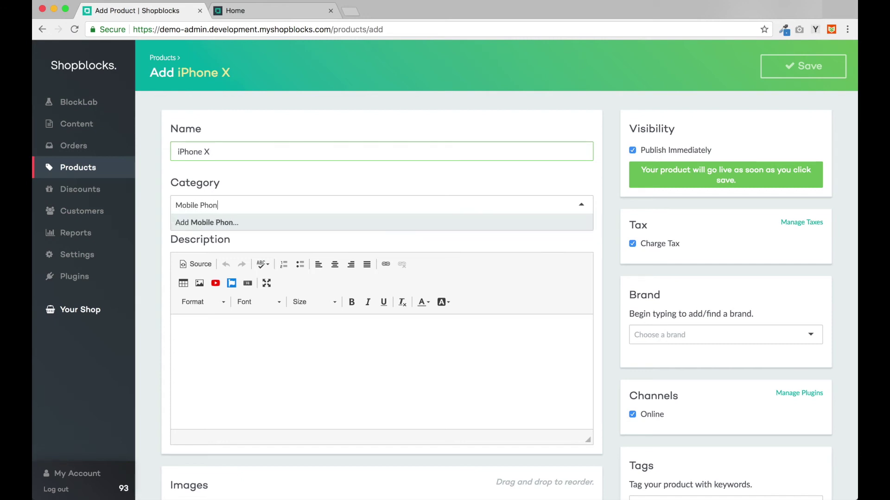
text(es)
key(Return)
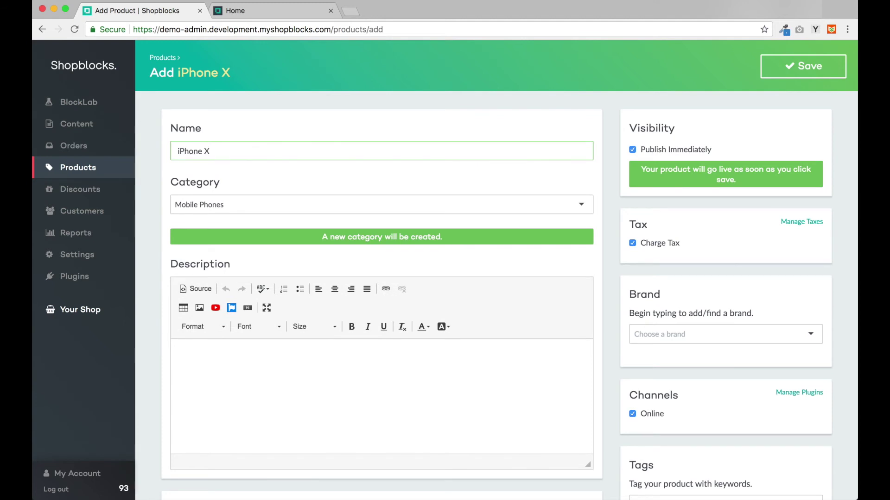
click(235, 375)
text(Our vision has always been to create an iPhone that is entirely screen. One so immersive the device itself disappears into the experience. And so intelligent it can respond to a tap, your voice, and even a glance. With iPhone X, that vision is now a reality. Say hello to the future.)
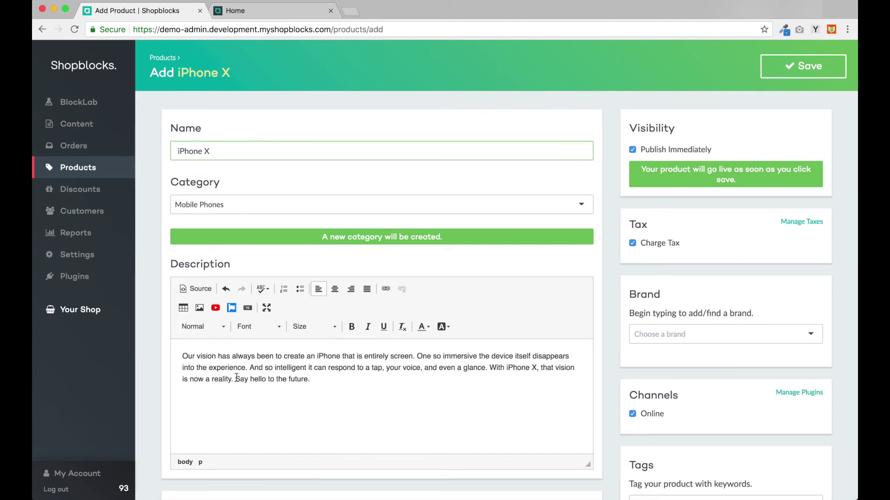
scroll(236, 378, down, 5)
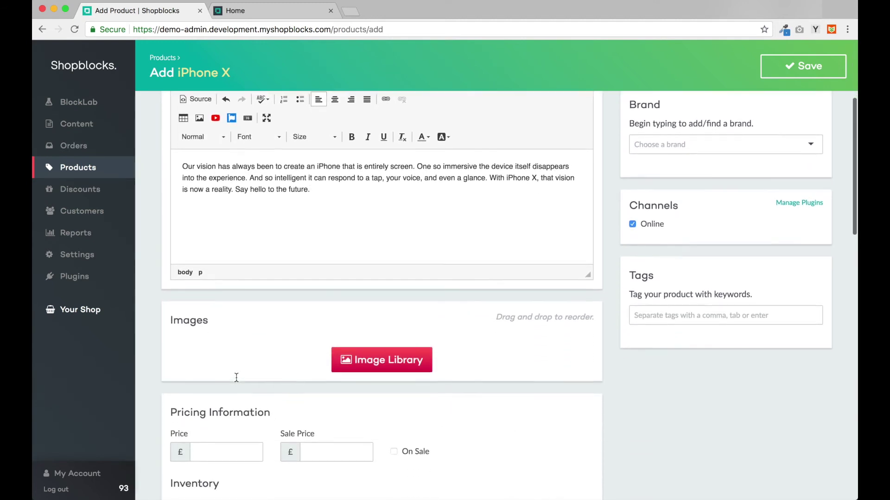
scroll(236, 378, down, 2)
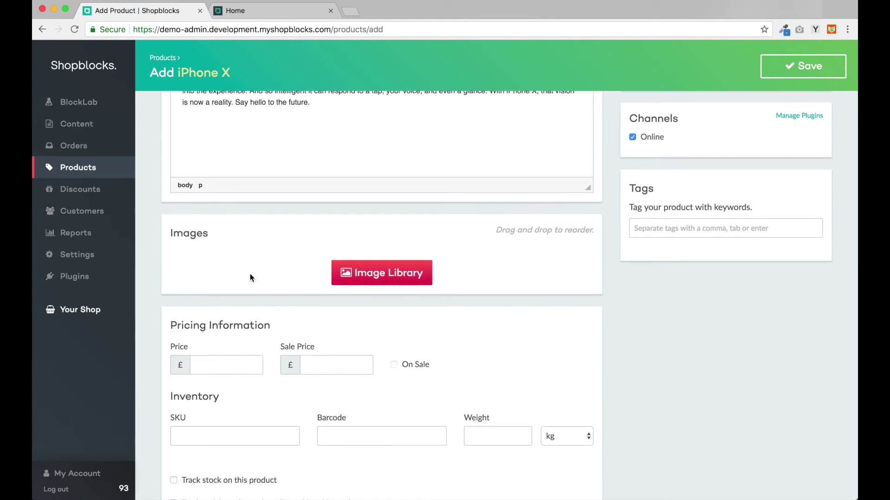
Step: Attach the upright and landscape iPhone X images from the Image Library
click(368, 281)
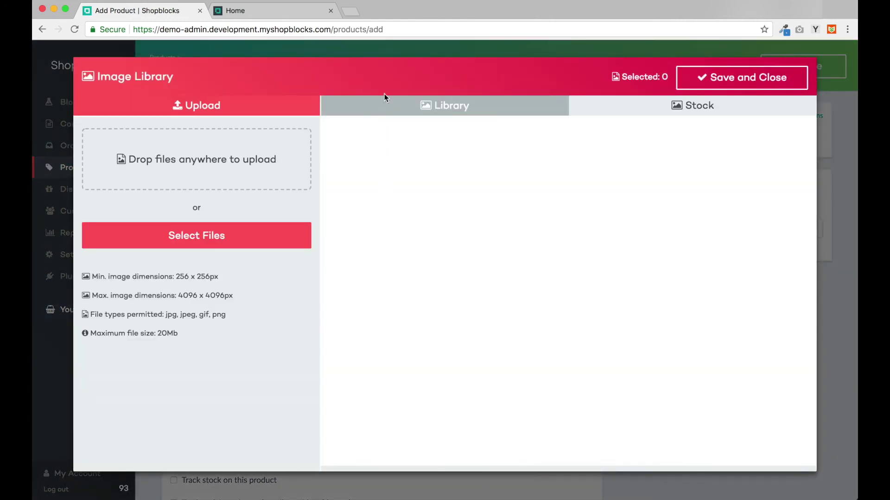
click(385, 106)
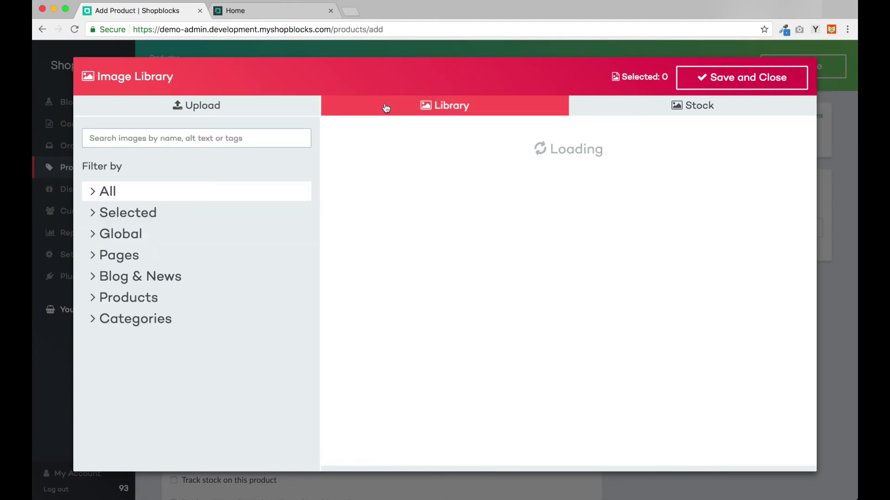
click(381, 189)
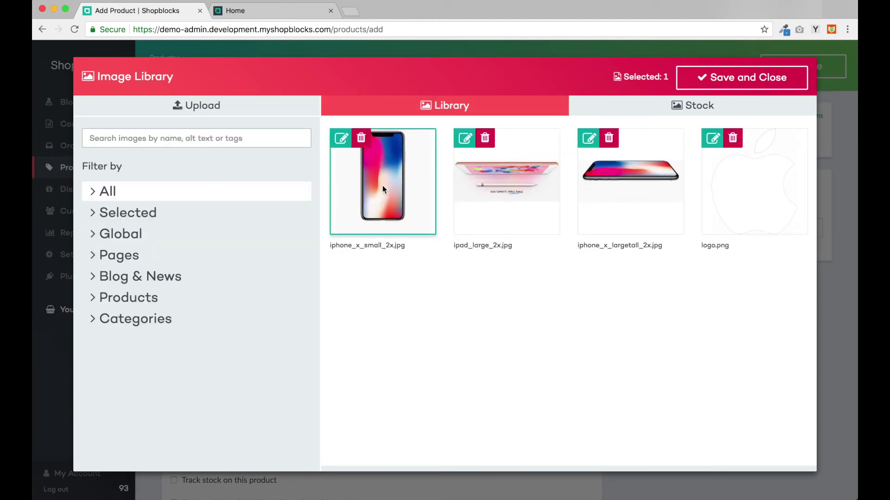
click(602, 192)
click(709, 79)
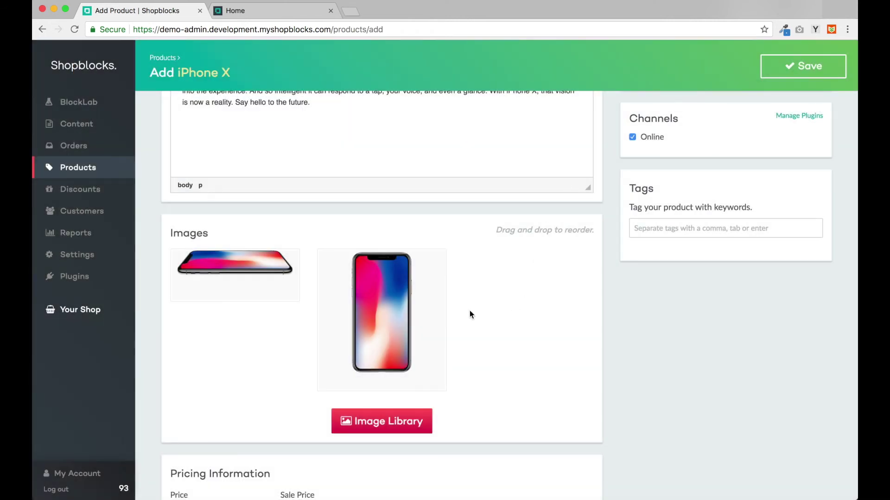
Step: Reorder the images so the upright iPhone photo comes first
drag(401, 319, 342, 309)
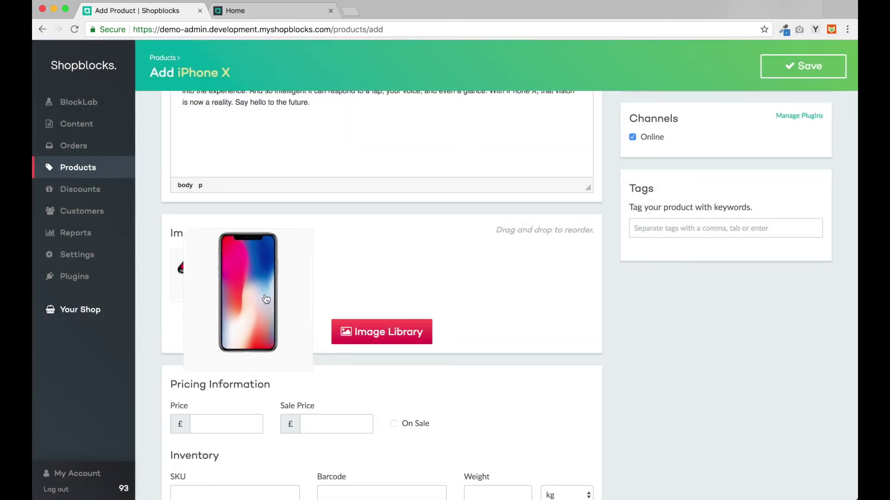
drag(266, 298, 214, 303)
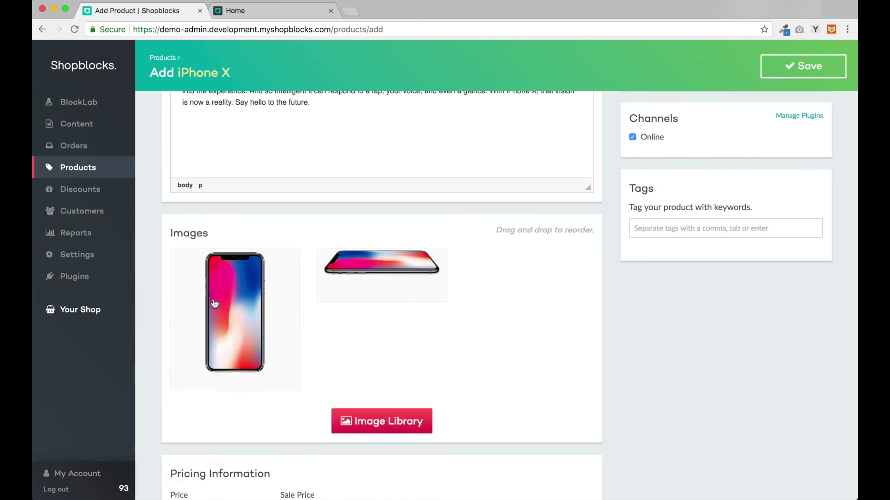
scroll(214, 303, down, 5)
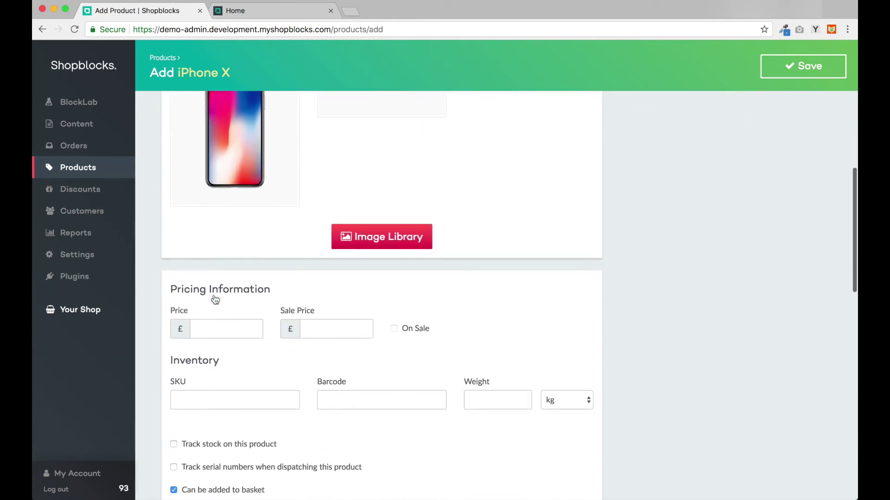
click(212, 270)
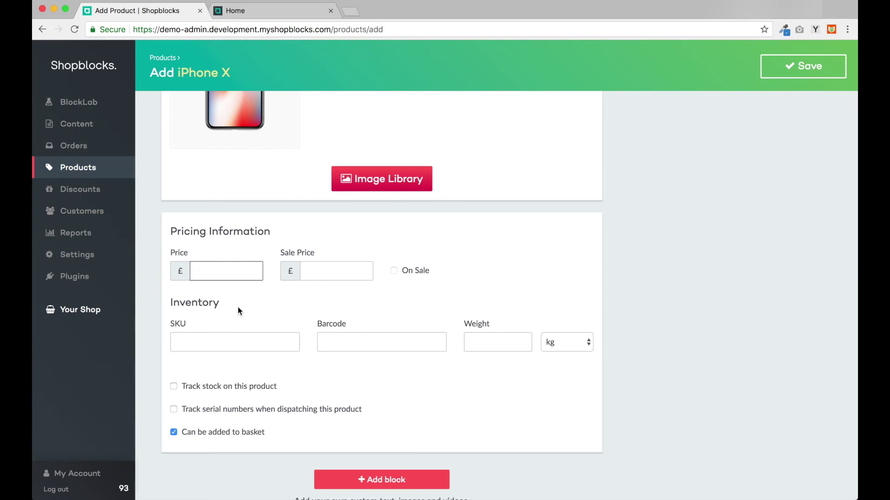
Step: Set the iPhone X price to £999.00
text(999)
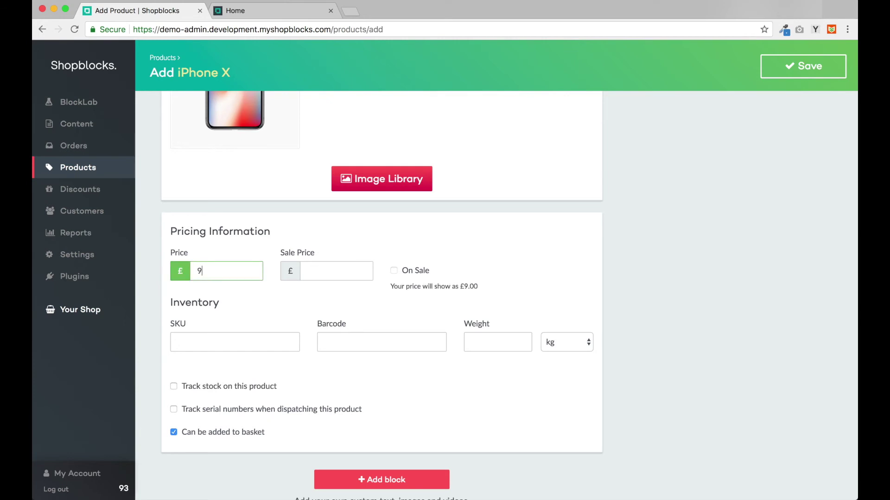
click(542, 311)
scroll(550, 311, down, 1)
scroll(551, 301, up, 7)
scroll(551, 291, up, 5)
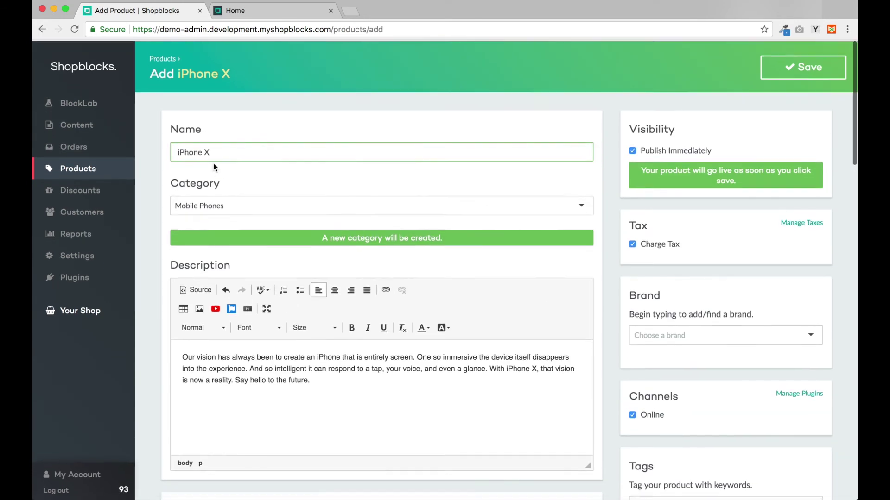
scroll(262, 323, down, 12)
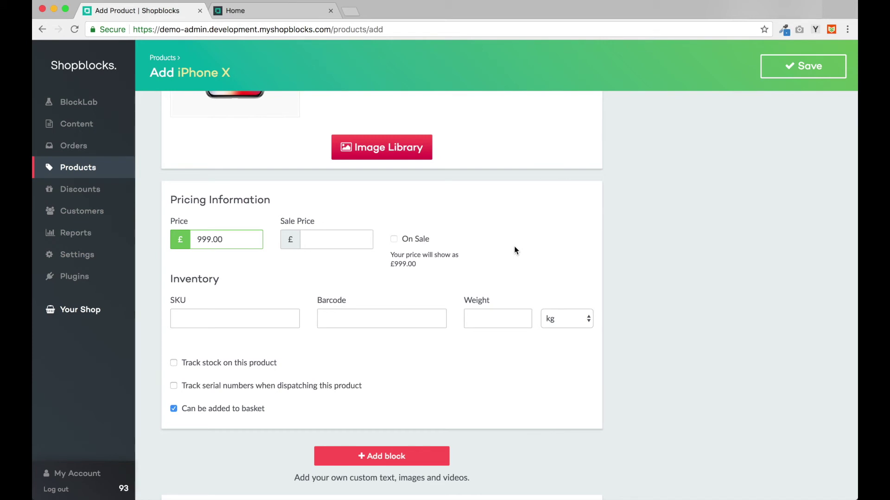
Step: Turn on stock tracking and set the stock level to 100
click(239, 320)
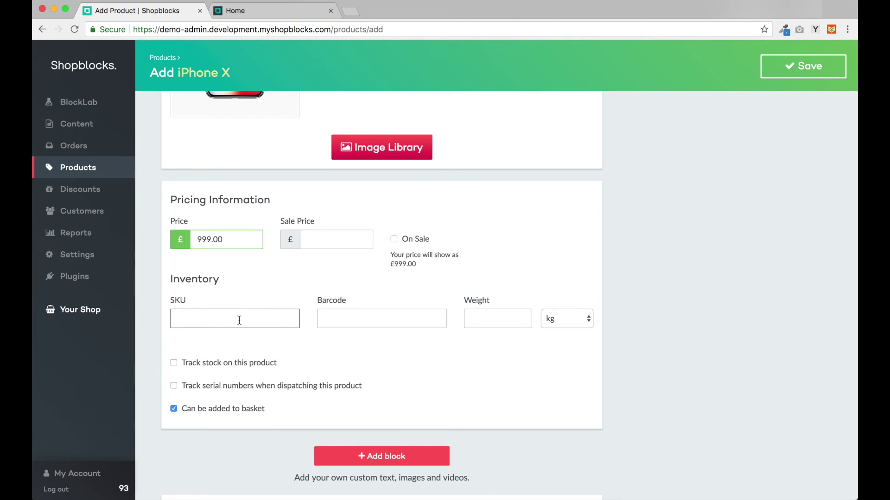
click(489, 321)
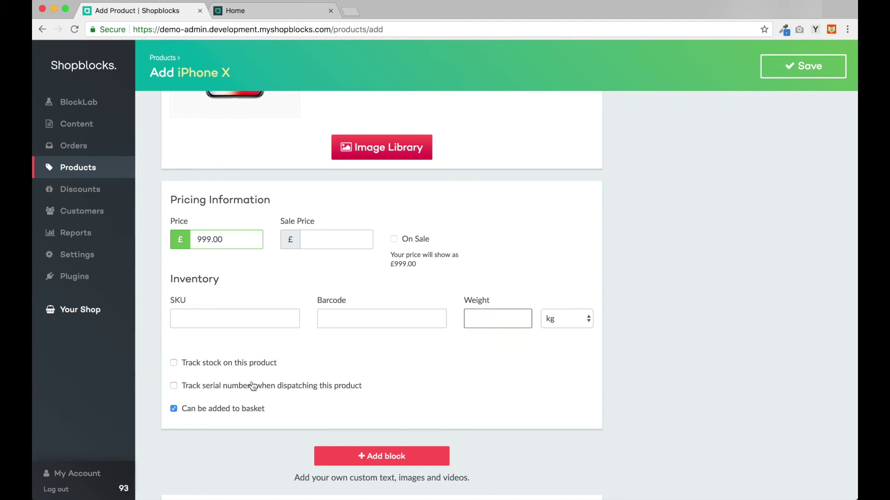
click(210, 366)
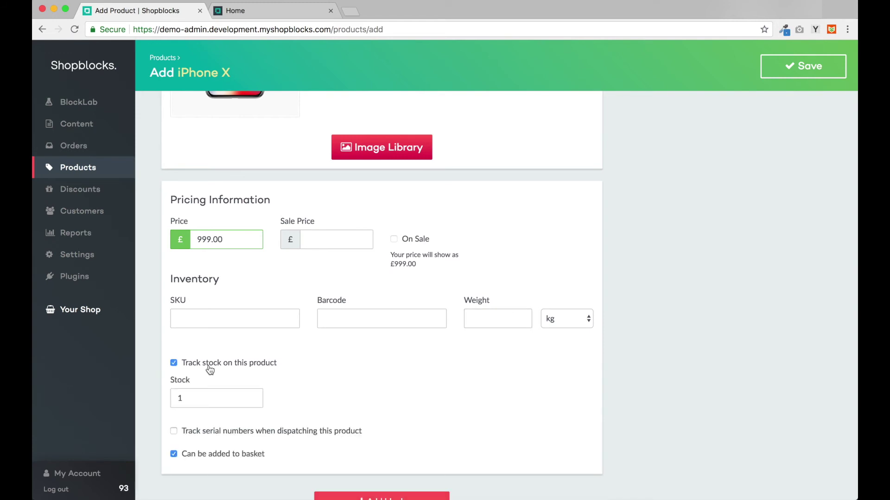
click(196, 398)
text(00)
scroll(405, 400, down, 8)
Step: Add a Colour option with the values Black and White
scroll(405, 398, down, 1)
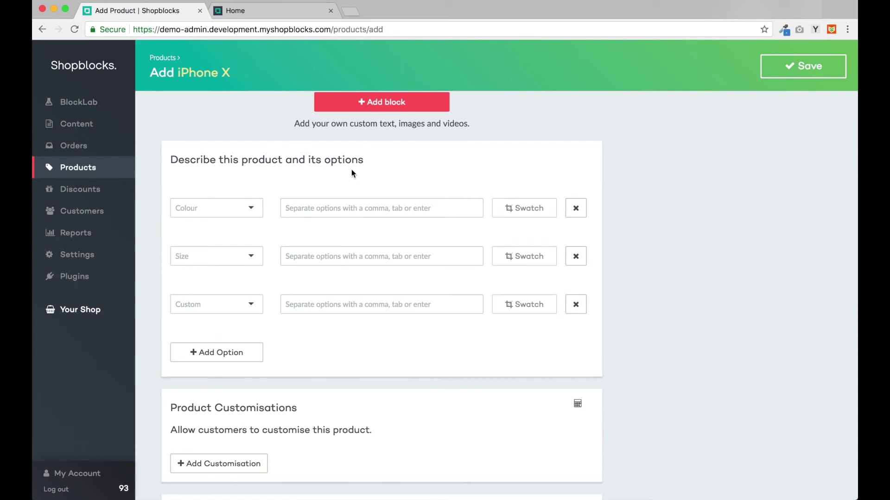
click(223, 210)
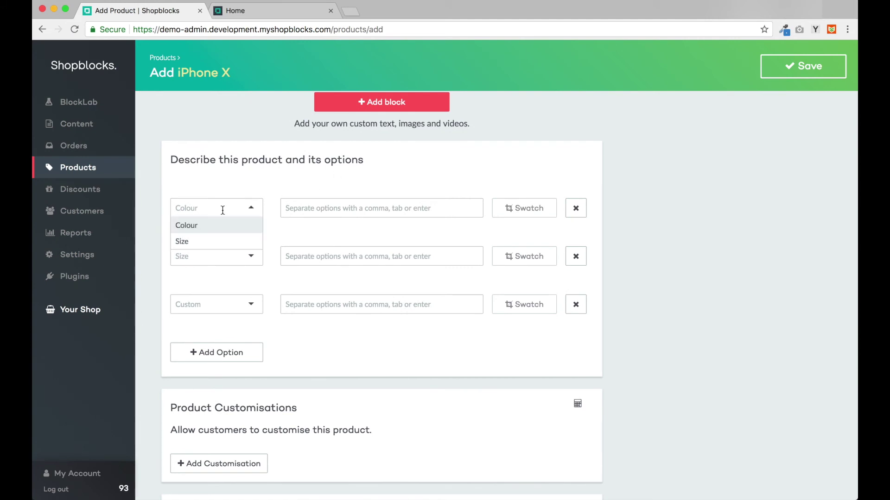
text(Colour)
key(Return)
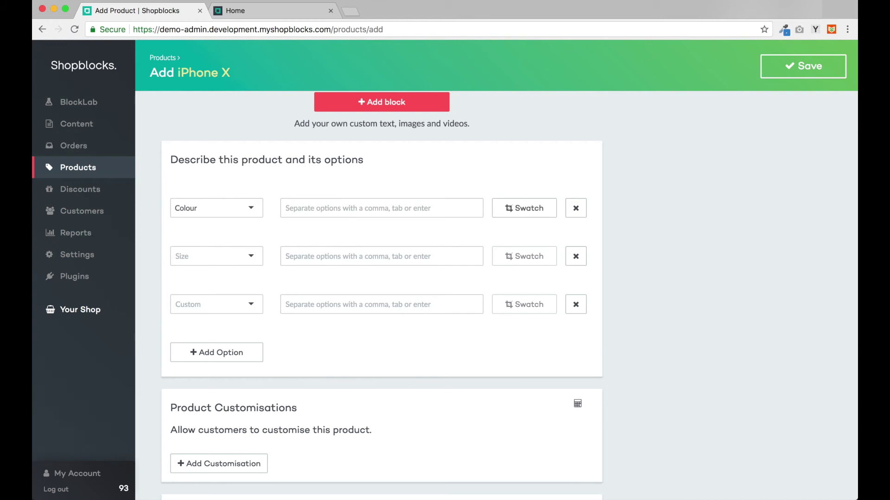
click(328, 206)
text(Black)
key(Return)
text(Wh)
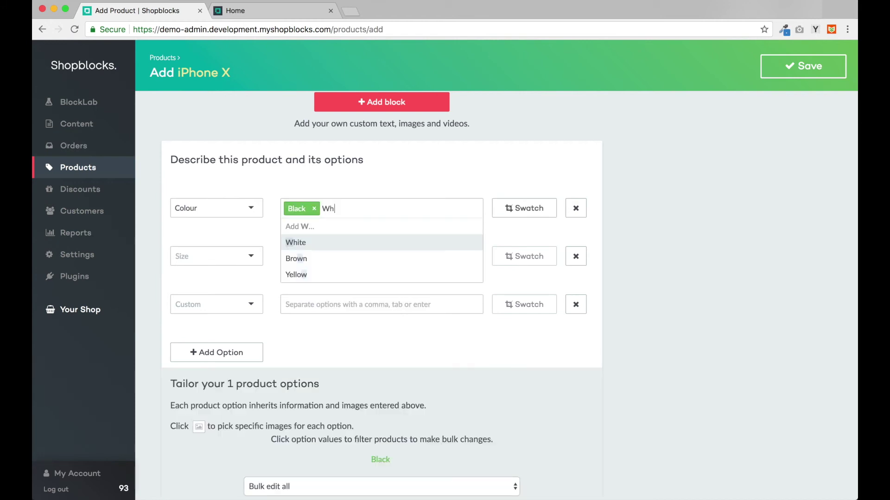
text(ite)
key(Return)
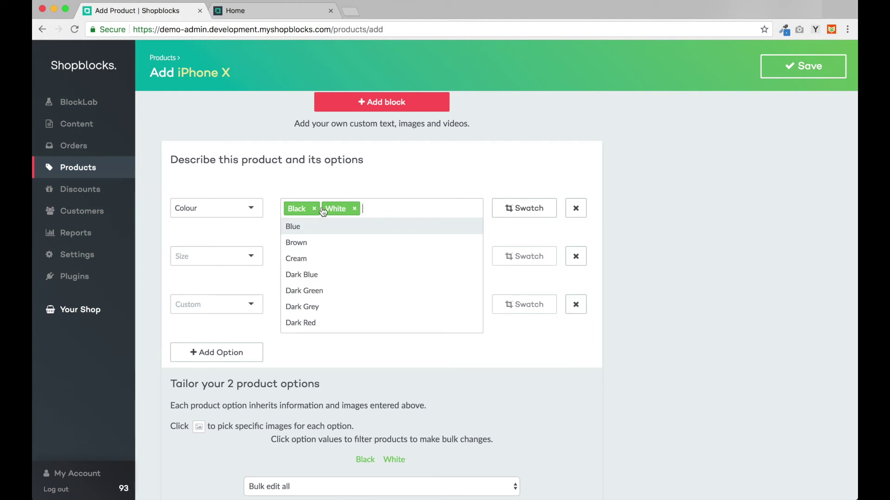
click(207, 282)
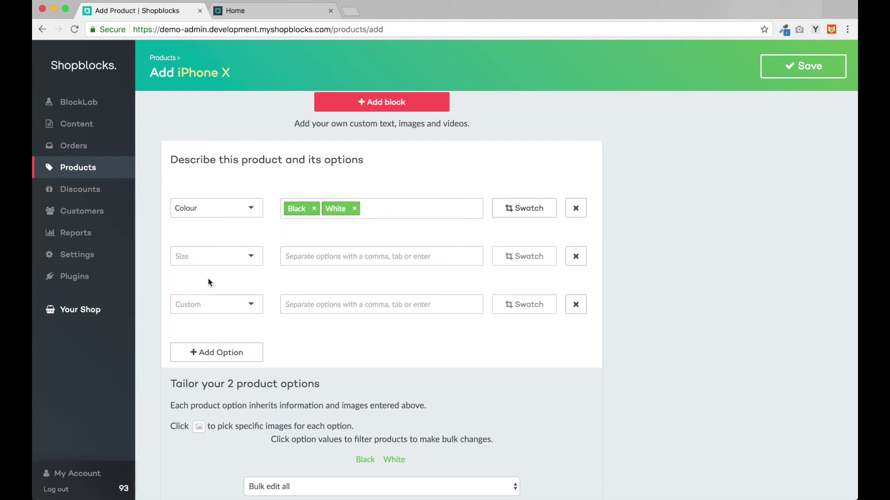
Step: Add a Storage option with the values 32GB, 64GB and 128GB
click(200, 256)
text(Storage)
key(Tab)
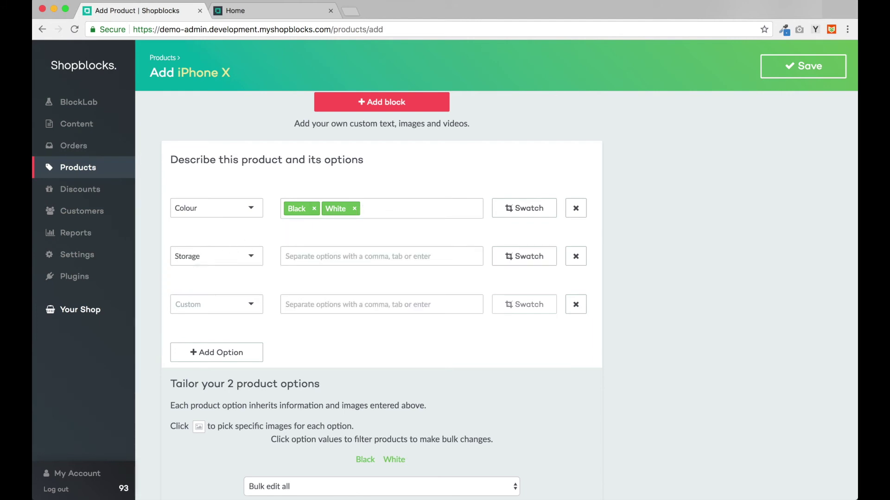
text(32GB)
key(Return)
text(64GB)
key(Return)
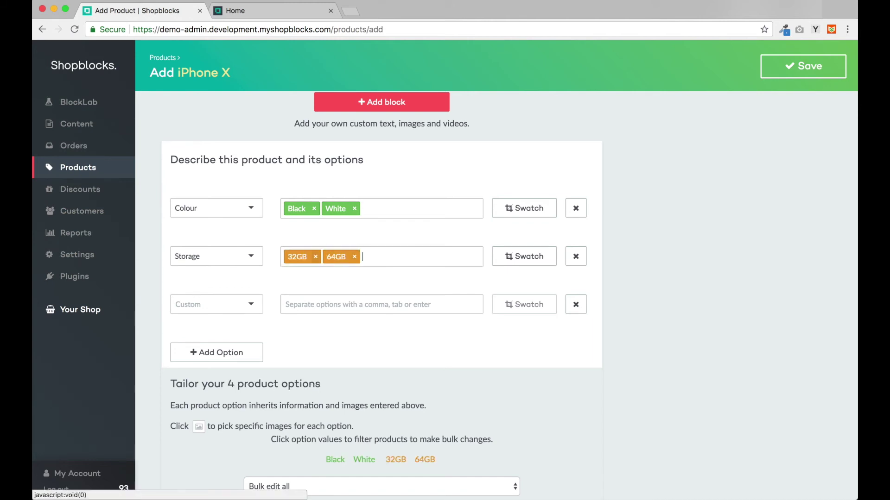
text(128GB)
key(Return)
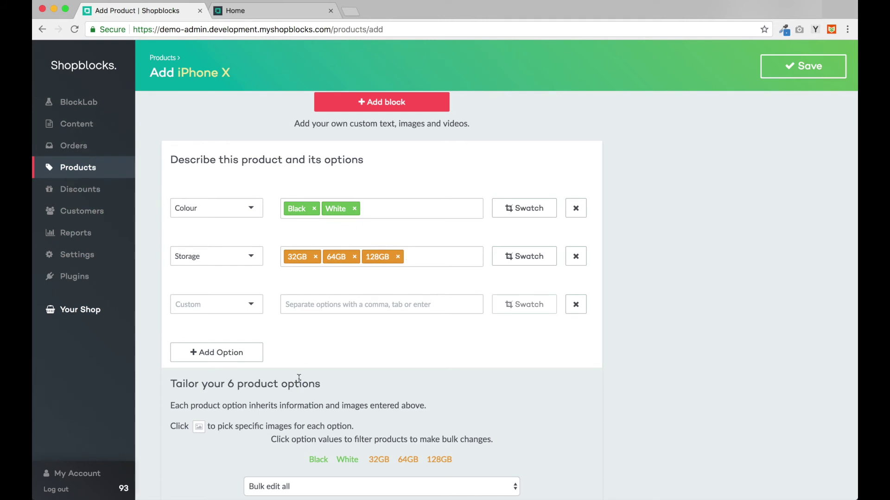
scroll(299, 379, down, 5)
scroll(299, 378, down, 5)
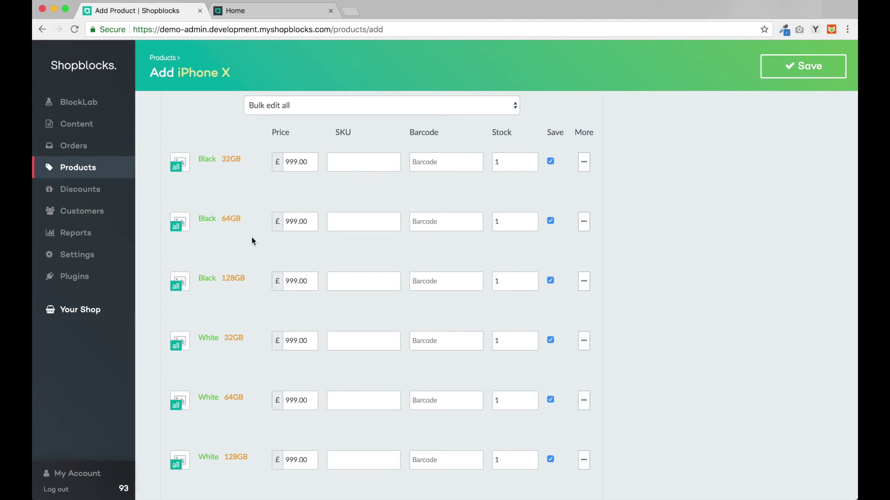
scroll(252, 237, up, 3)
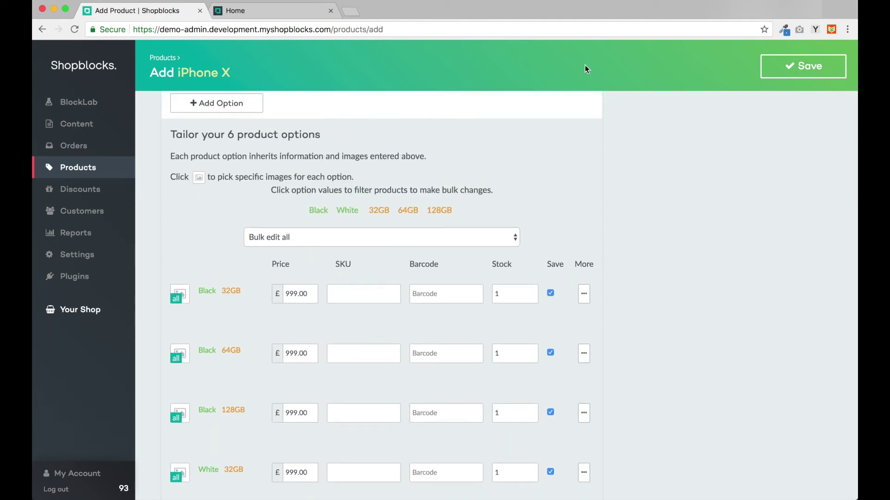
Step: Bulk-update all 64GB variants to a price of £1199.00
click(411, 214)
click(340, 233)
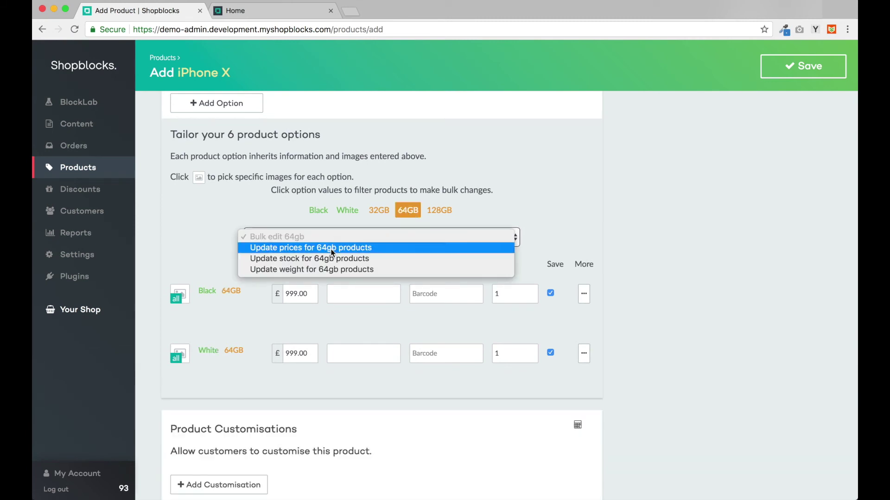
click(332, 248)
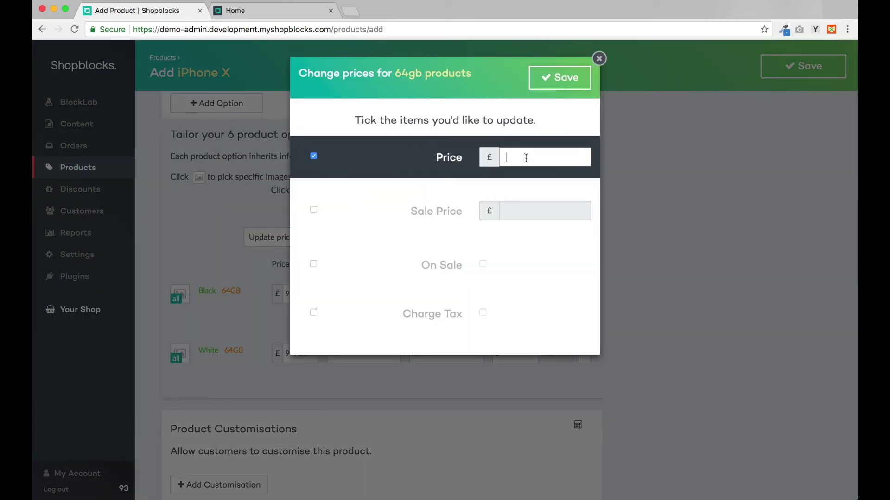
click(526, 158)
text(1199)
click(563, 87)
click(409, 211)
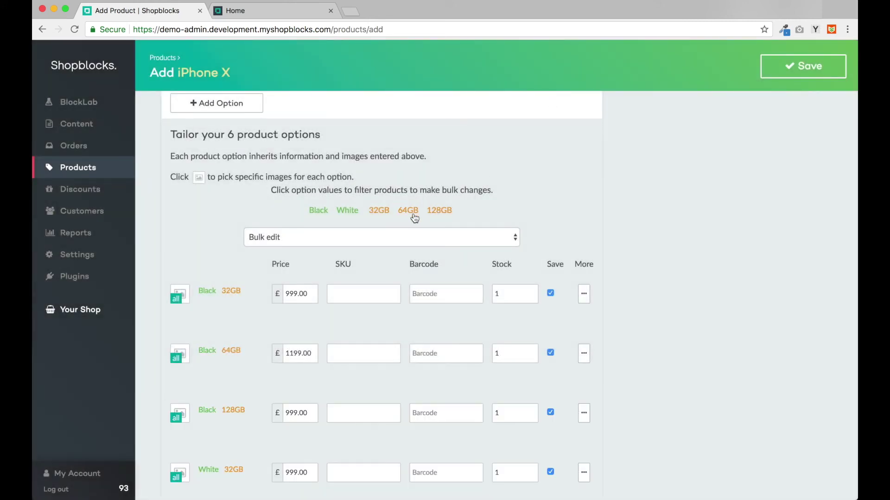
Step: Bulk-update all 128GB variants to a price of £1299.00
click(440, 213)
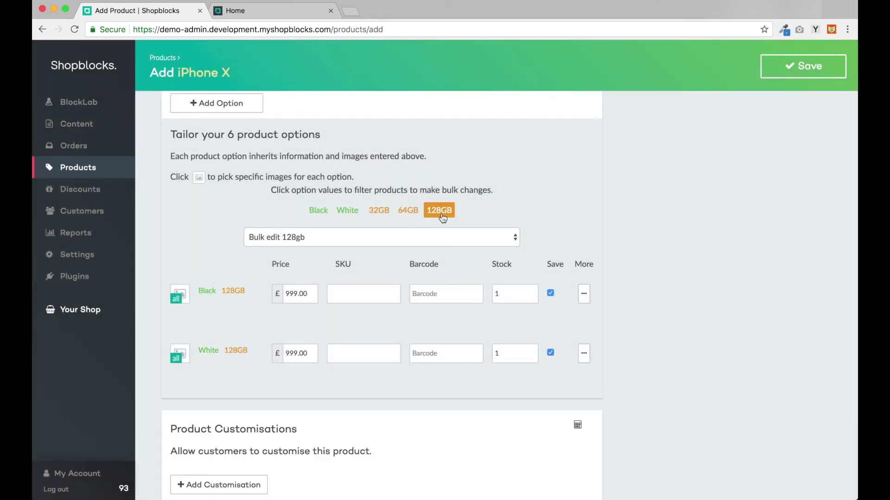
click(393, 240)
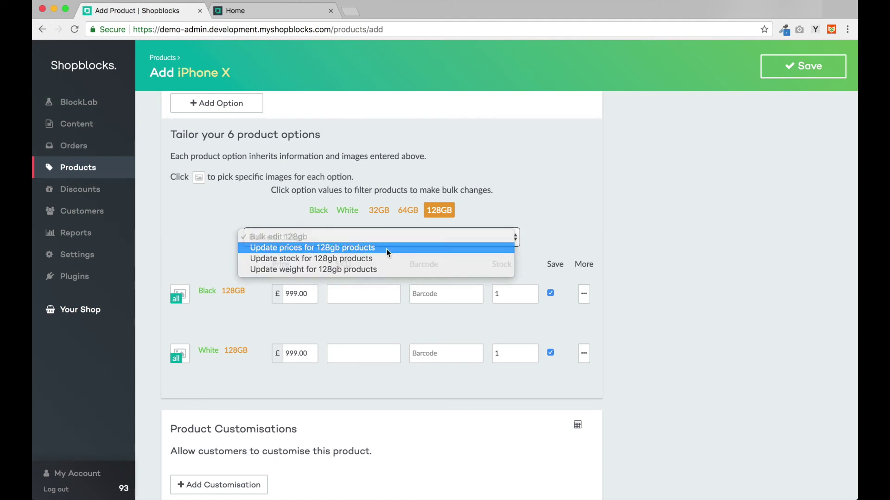
click(386, 249)
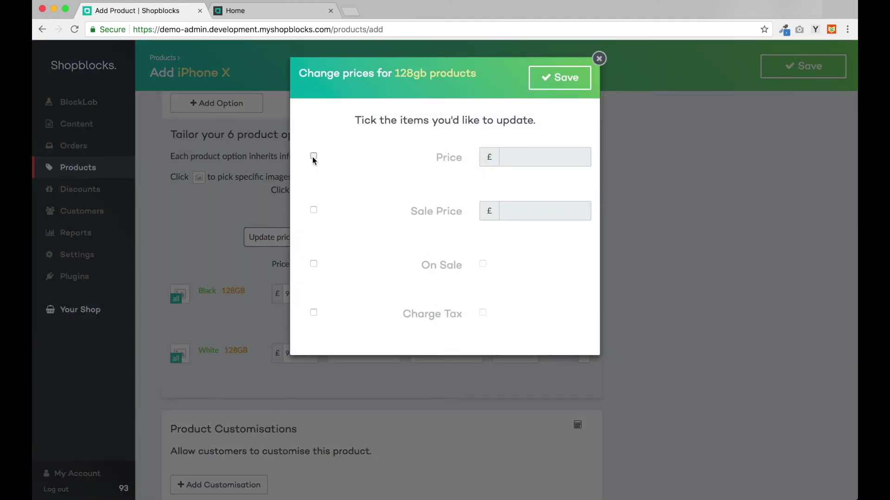
click(313, 157)
click(520, 163)
text(1299)
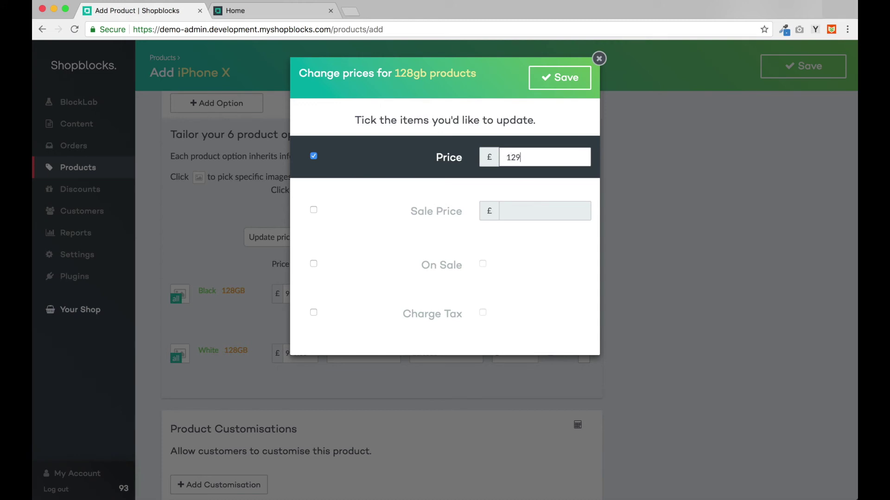
click(563, 77)
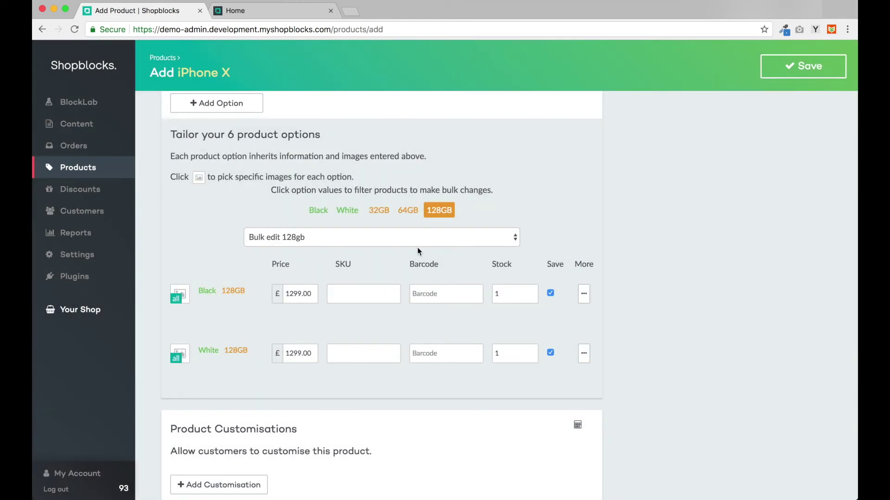
click(439, 211)
Step: Set the page title to 'iPhone X | Smartphone | Apple Mobile Phone', keeping slug iphone-x, and save
scroll(424, 374, down, 7)
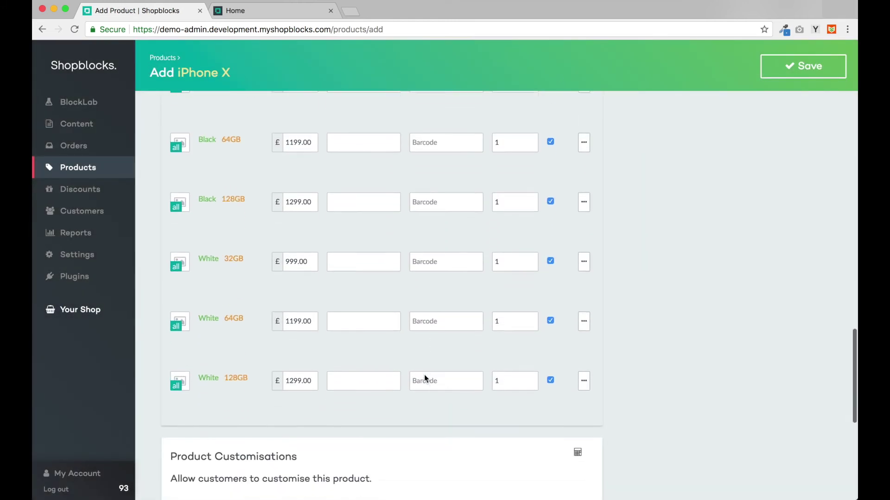
scroll(424, 374, down, 4)
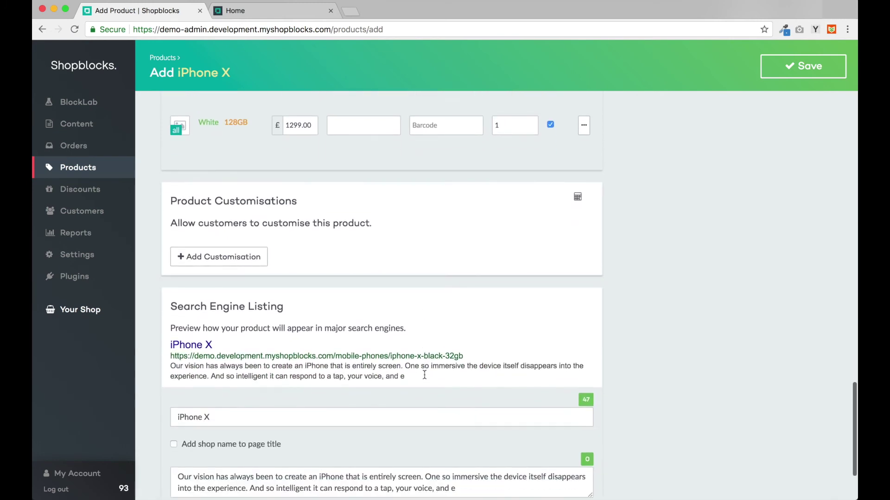
scroll(424, 374, down, 2)
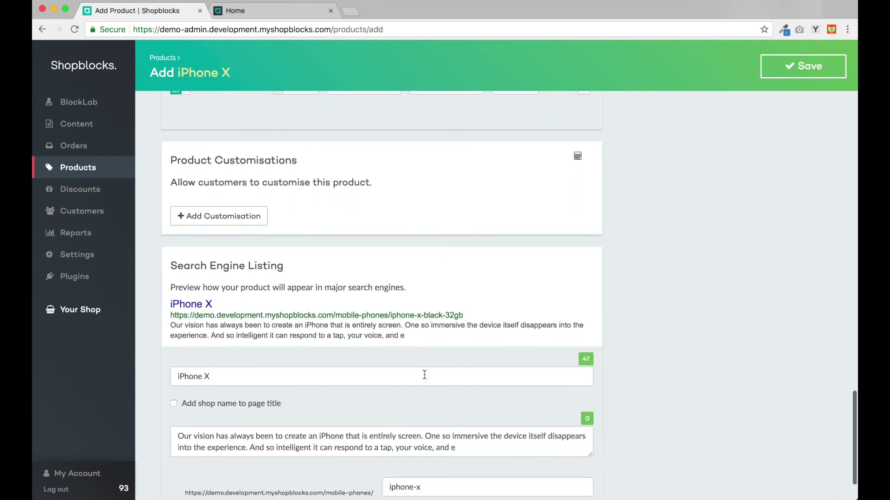
scroll(424, 374, down, 1)
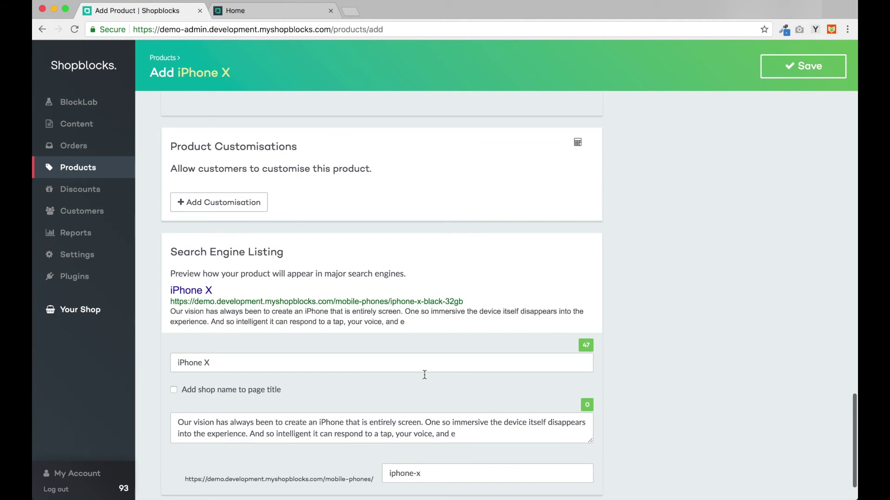
scroll(425, 375, down, 4)
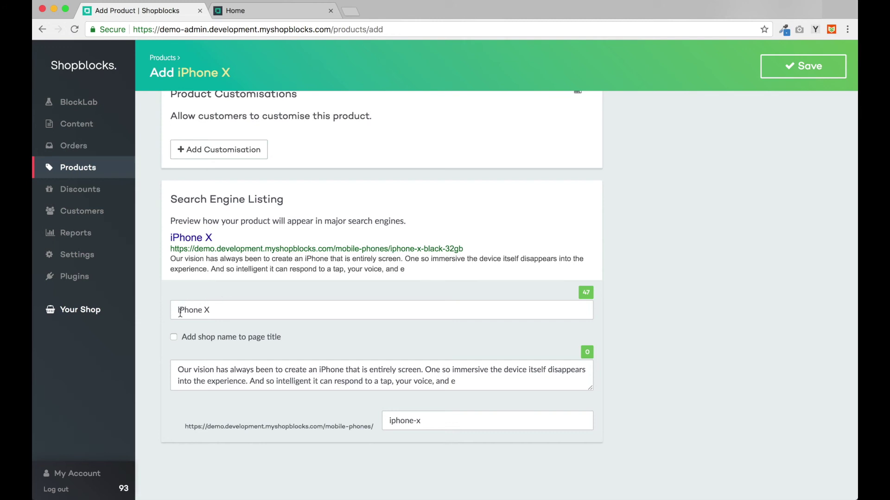
click(223, 314)
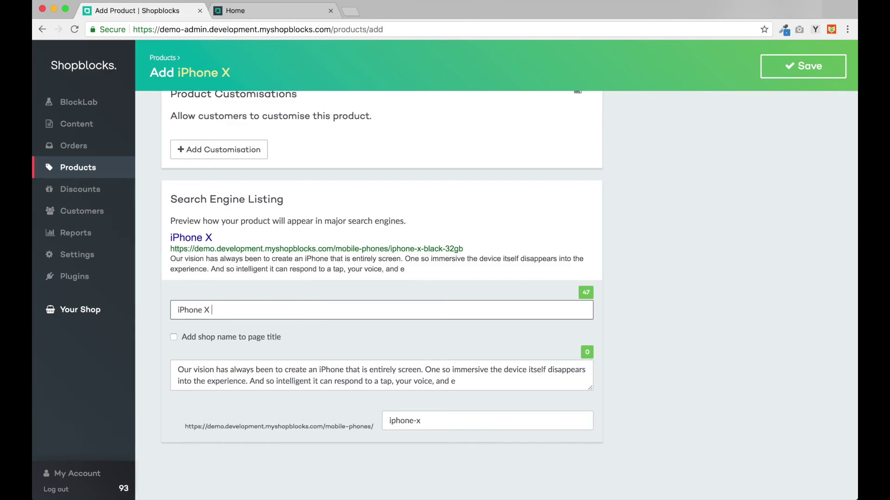
text(| Sm)
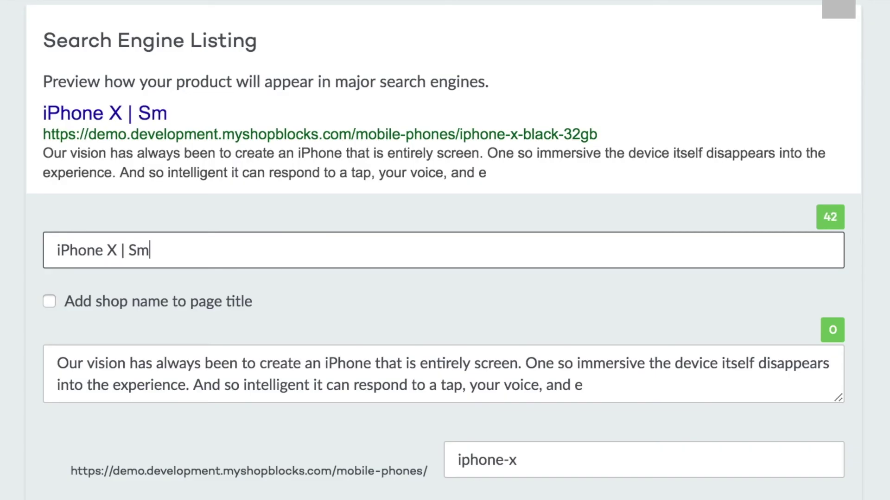
text(artphone |)
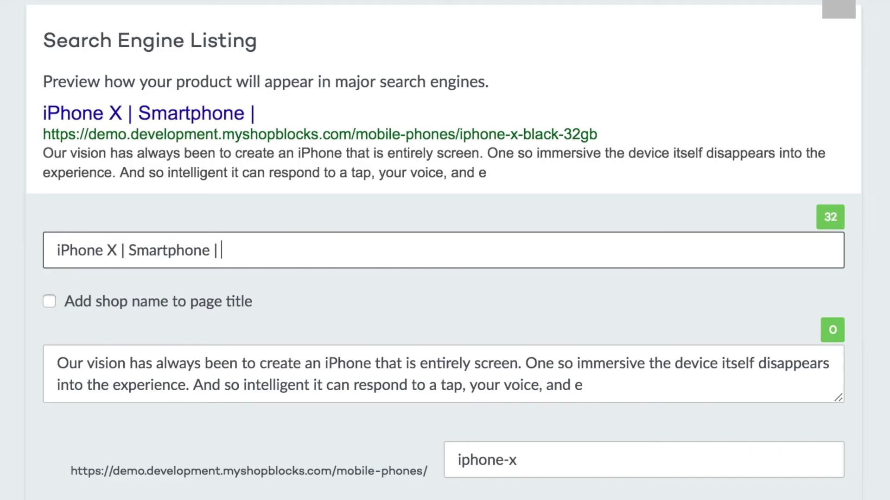
text( Apple)
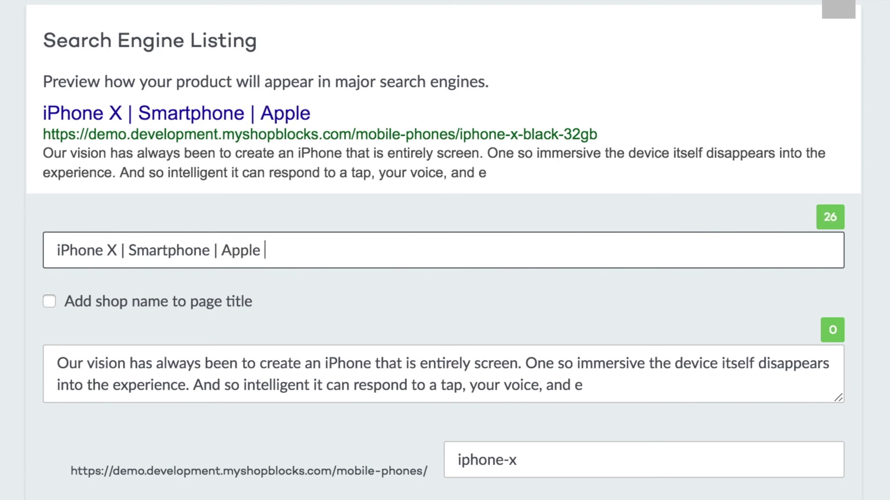
text( Mobile Phon)
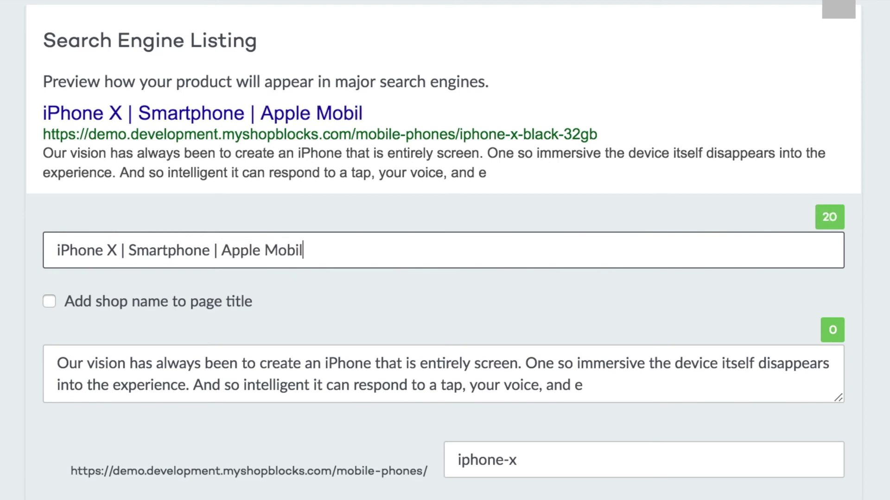
text(e)
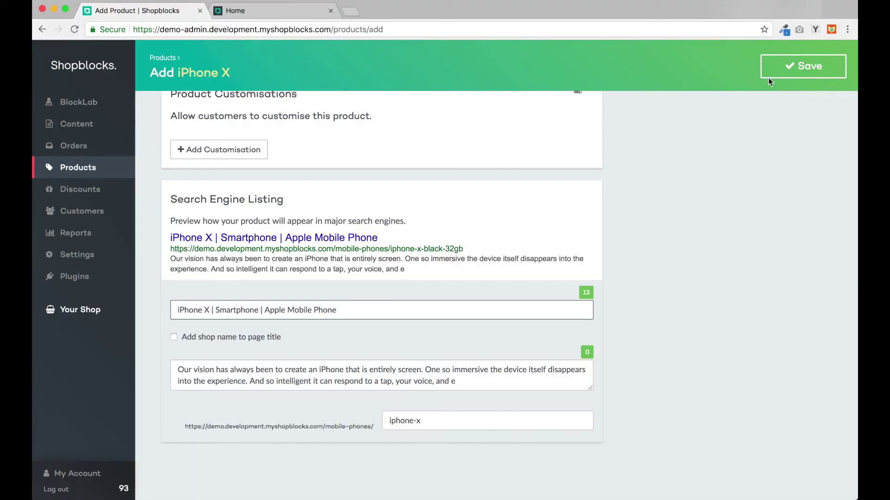
click(782, 74)
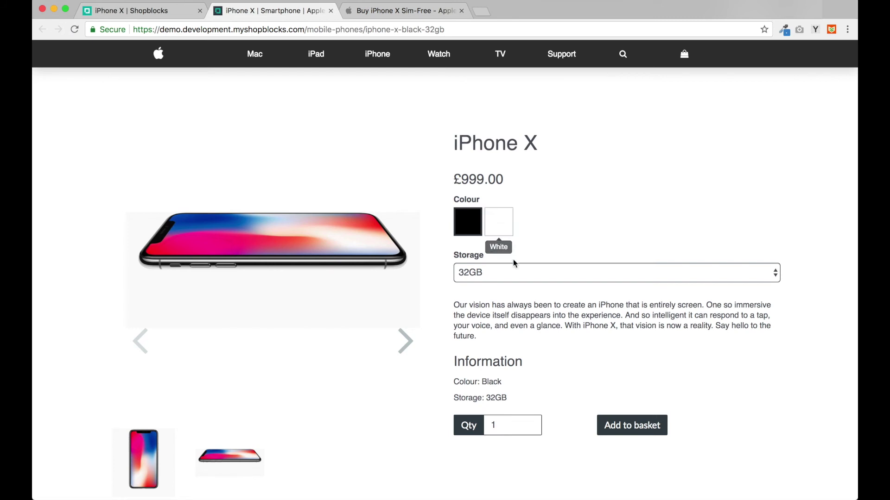
Step: Check the storefront Storage options stay at 32GB, then view Apple's Buy iPhone X page
click(527, 274)
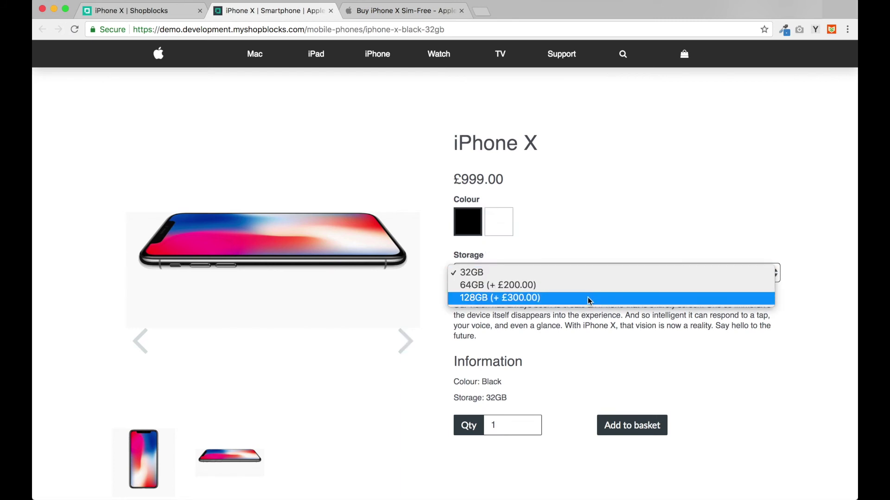
click(605, 273)
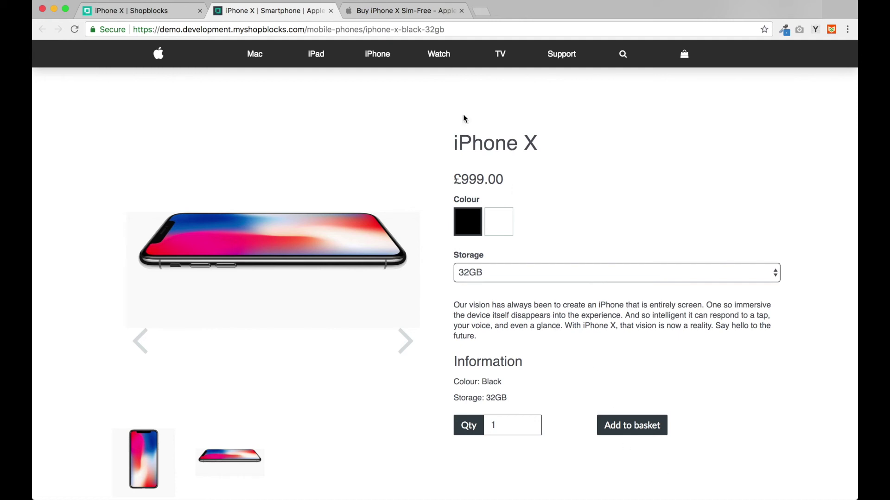
click(399, 11)
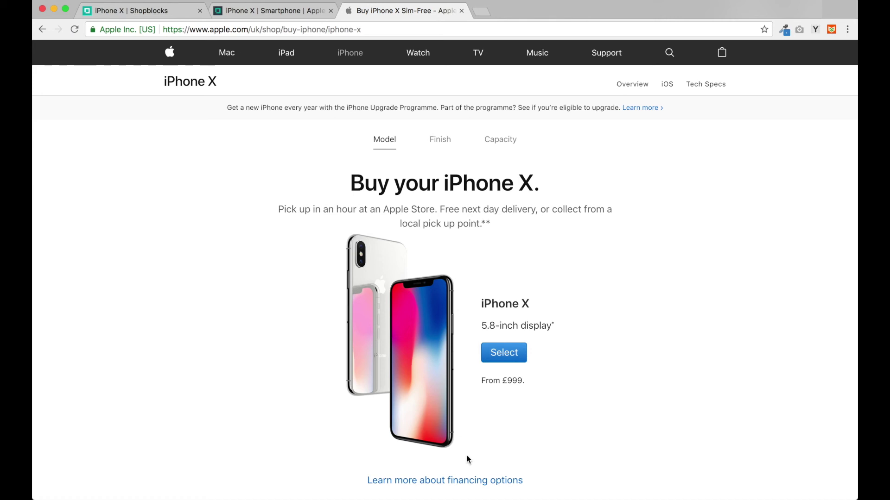
scroll(504, 470, down, 10)
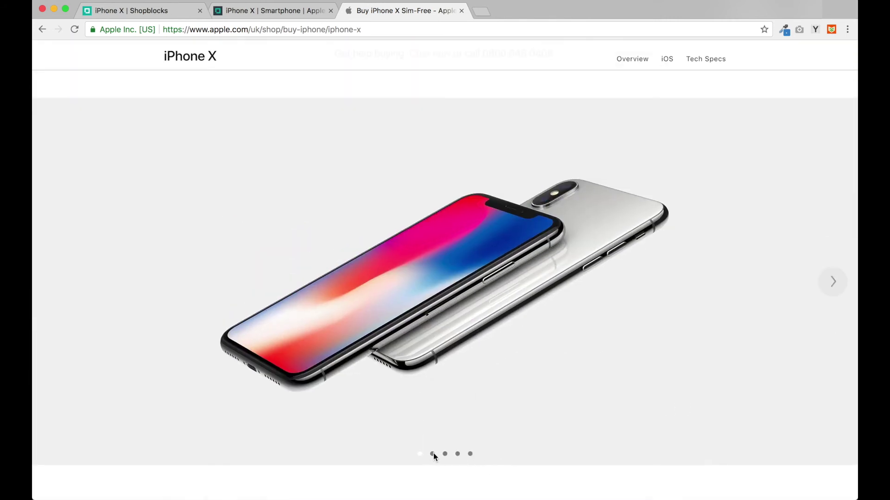
click(432, 454)
click(445, 454)
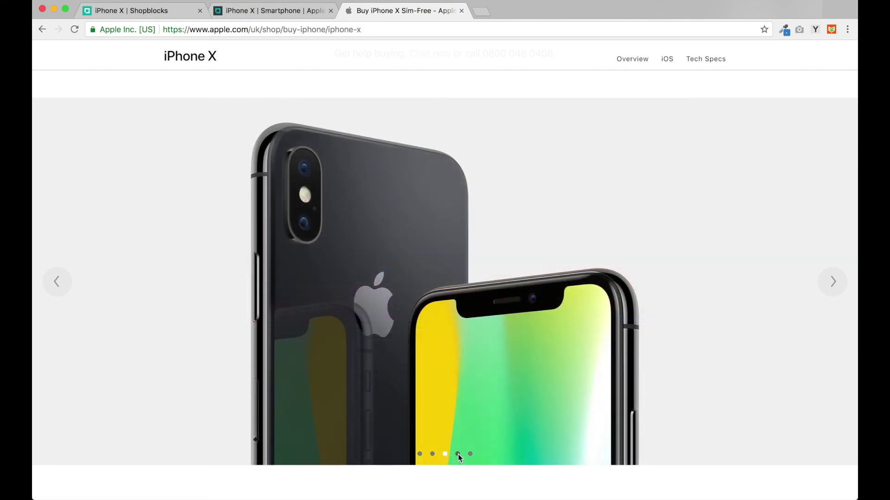
click(458, 454)
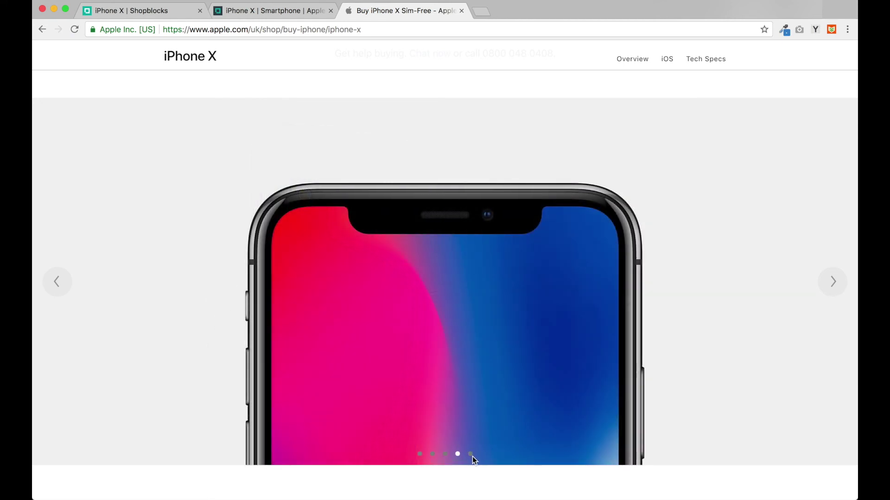
click(470, 454)
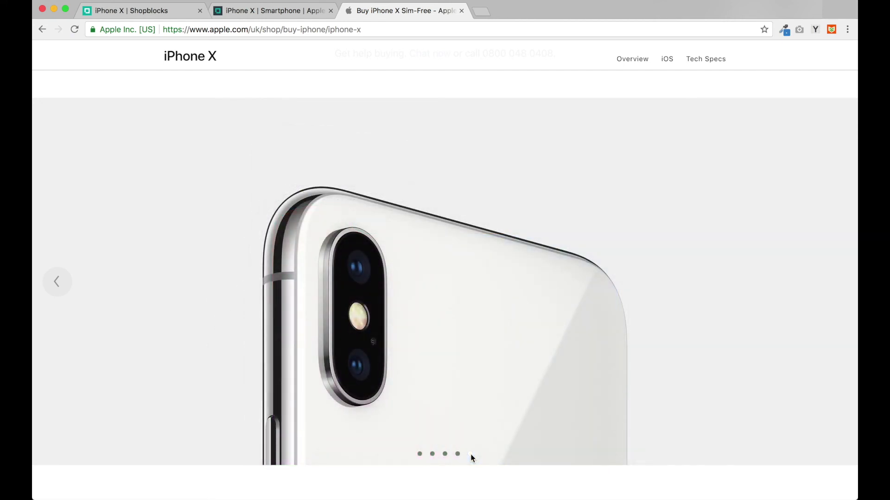
click(140, 12)
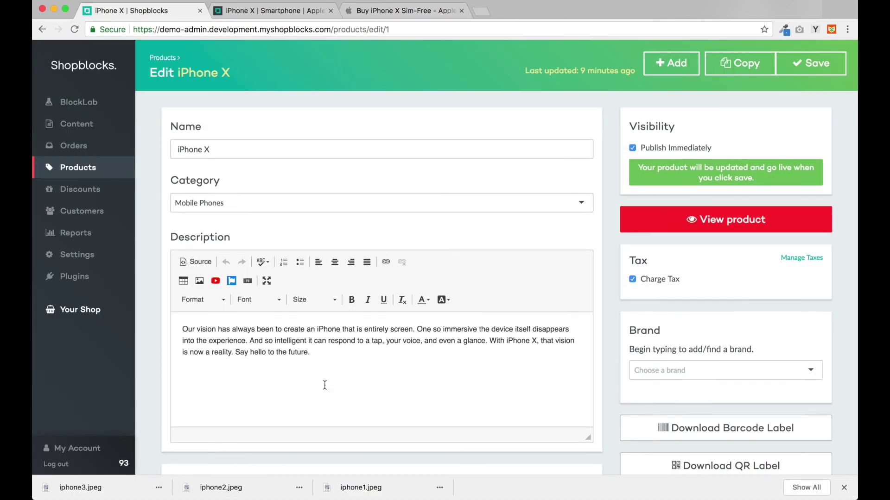
Step: Upload iphone1.jpg, iphone2.jpg and iphone3.jpg into the product's Image Library
scroll(325, 385, down, 6)
click(356, 374)
drag(79, 488, 227, 155)
drag(221, 487, 232, 153)
drag(361, 488, 252, 144)
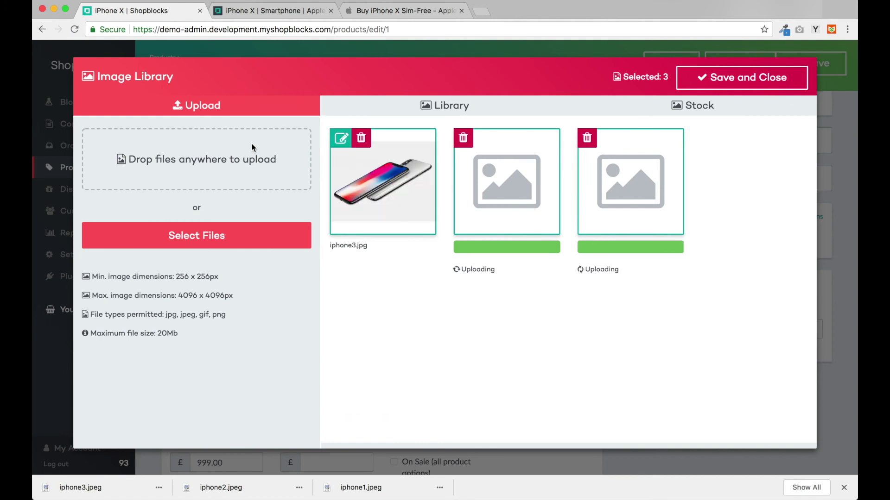
Step: Deselect iphone_x_small_2x.jpg and iphone_x_largetall_2x.jpg and save the image choice
click(453, 107)
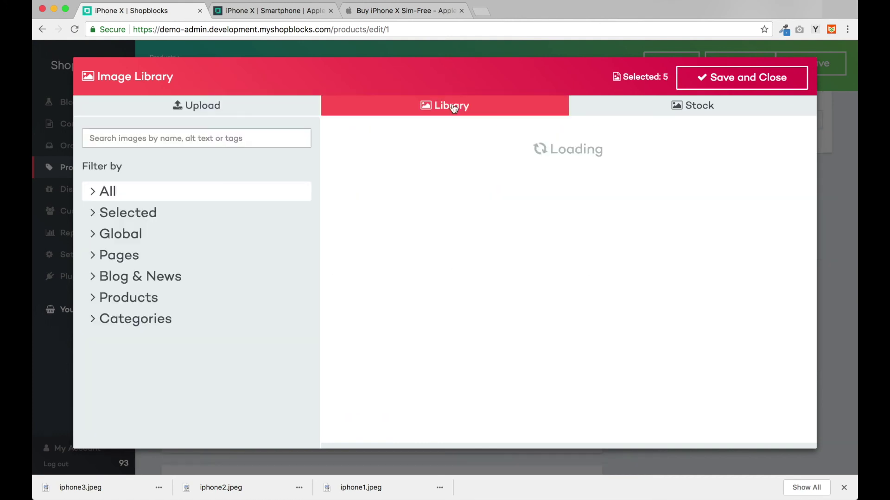
click(188, 212)
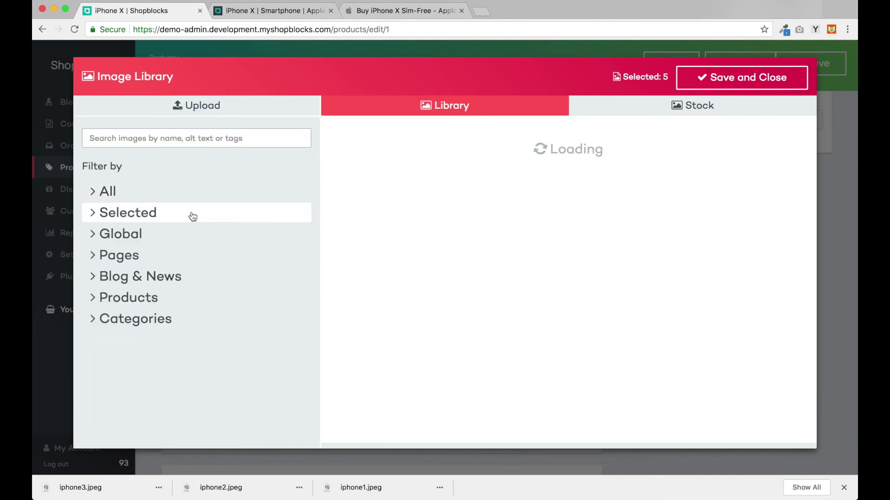
click(758, 196)
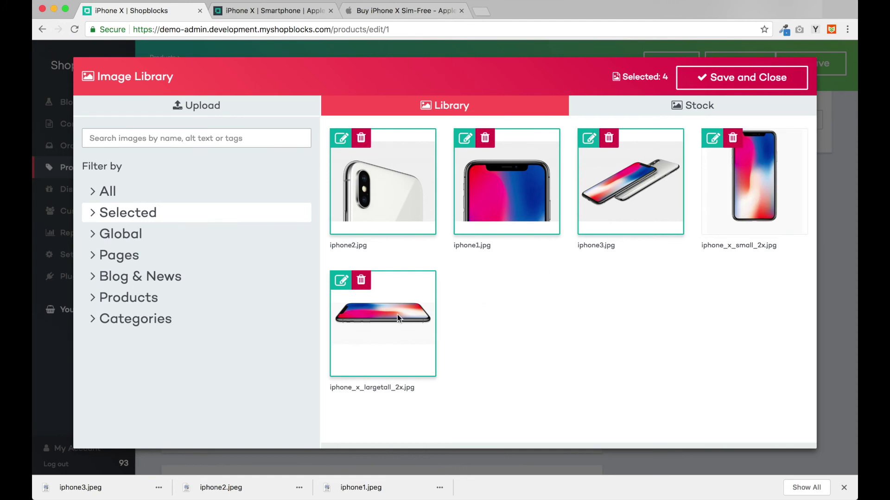
click(388, 319)
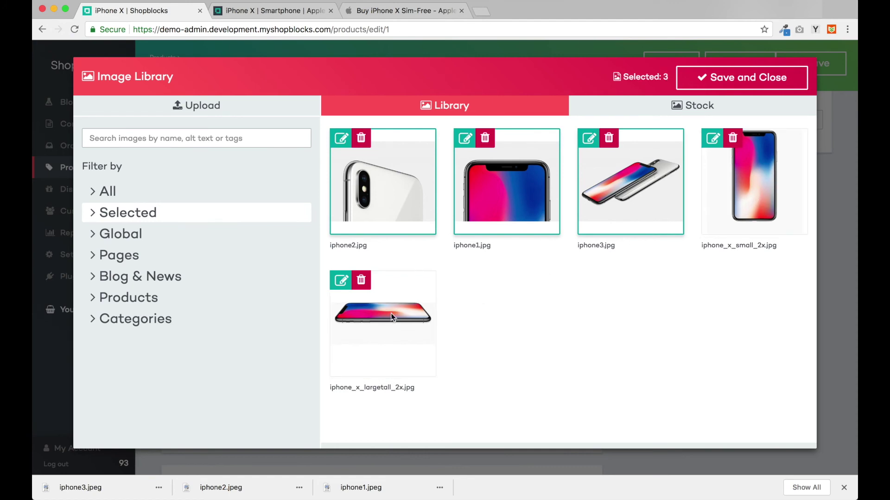
click(704, 80)
click(87, 107)
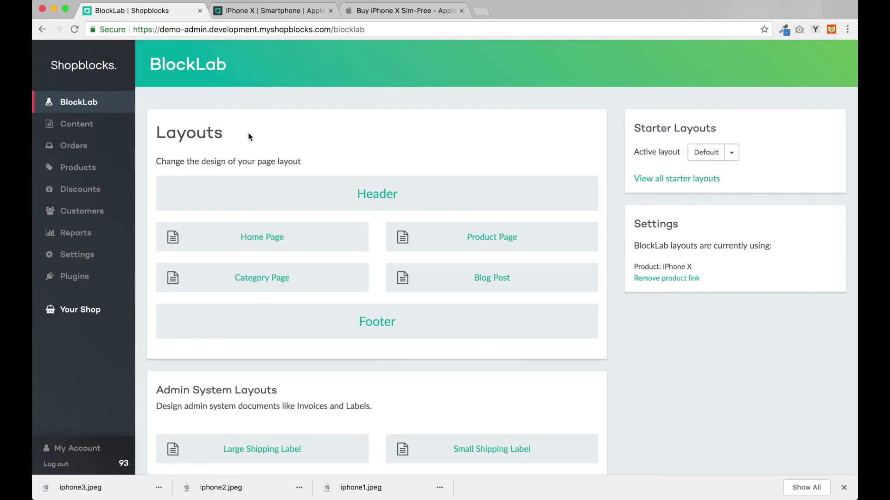
Step: In the Product Page layout, put the iPhone X title in its own row, centred and black
click(440, 246)
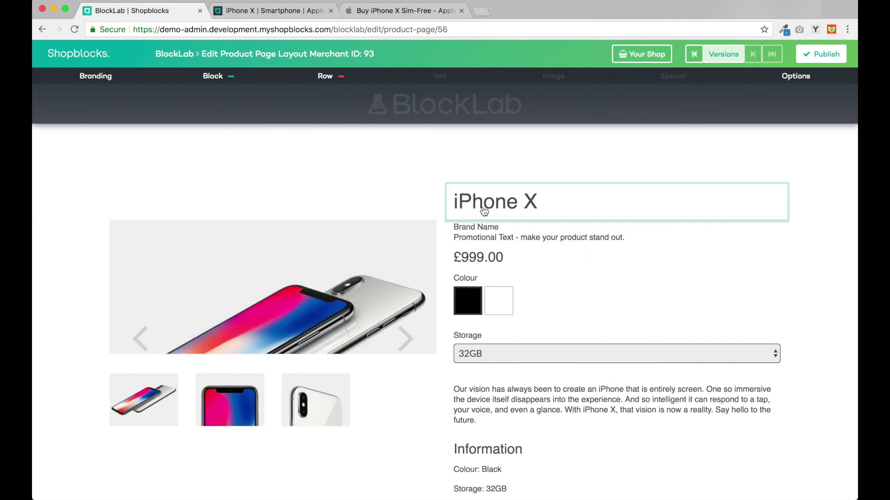
click(484, 212)
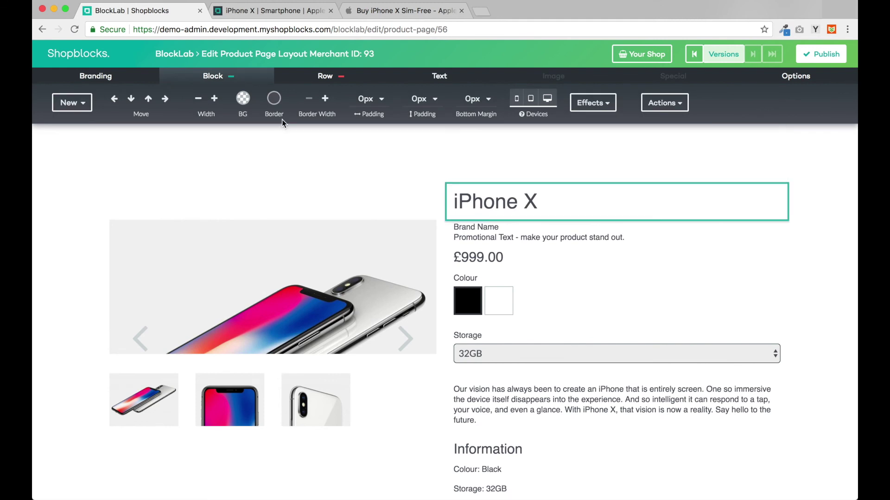
click(148, 99)
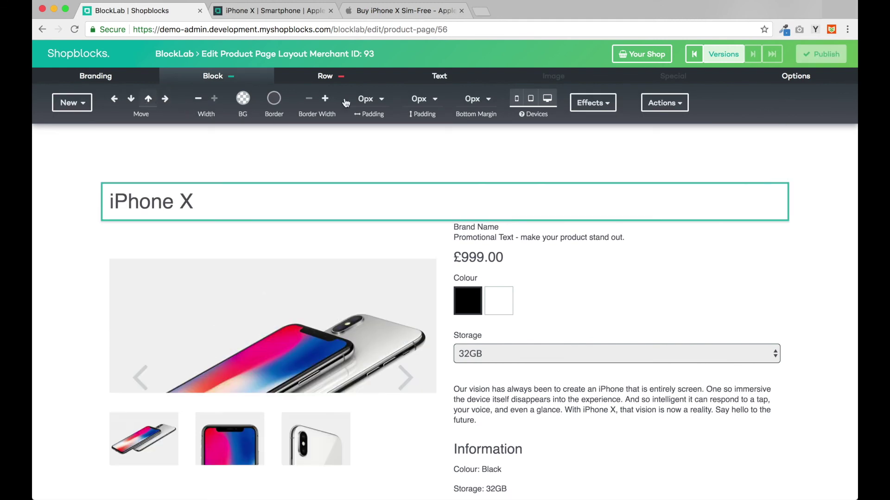
click(439, 76)
click(474, 99)
click(522, 99)
drag(600, 179, 591, 209)
click(533, 114)
Step: Move the quantity and Add to basket block above the Information section and description
scroll(543, 244, down, 1)
scroll(542, 244, down, 3)
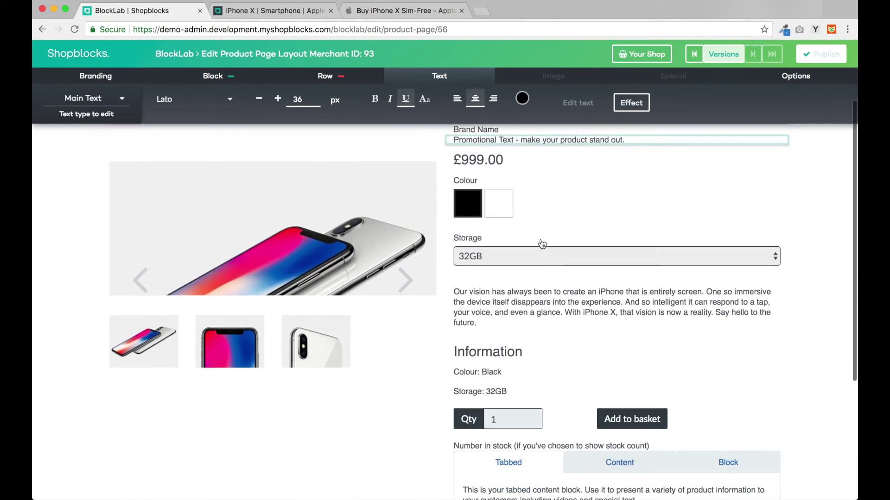
click(564, 424)
scroll(564, 424, down, 7)
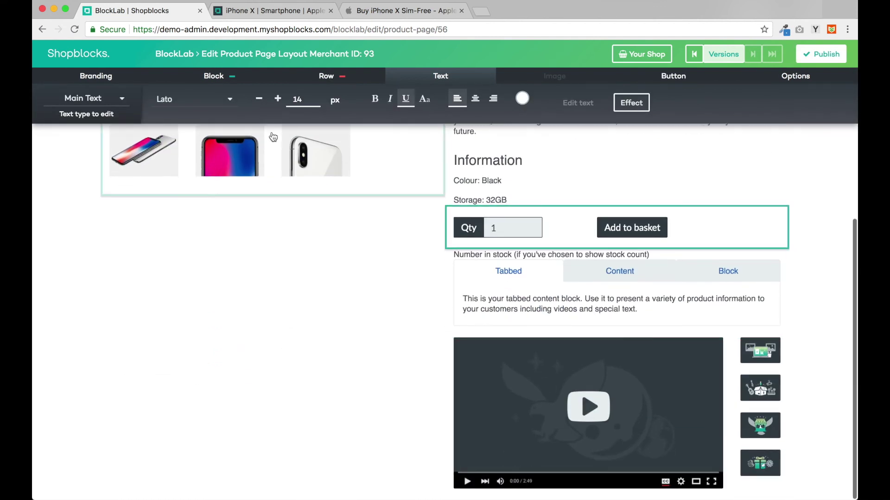
click(183, 83)
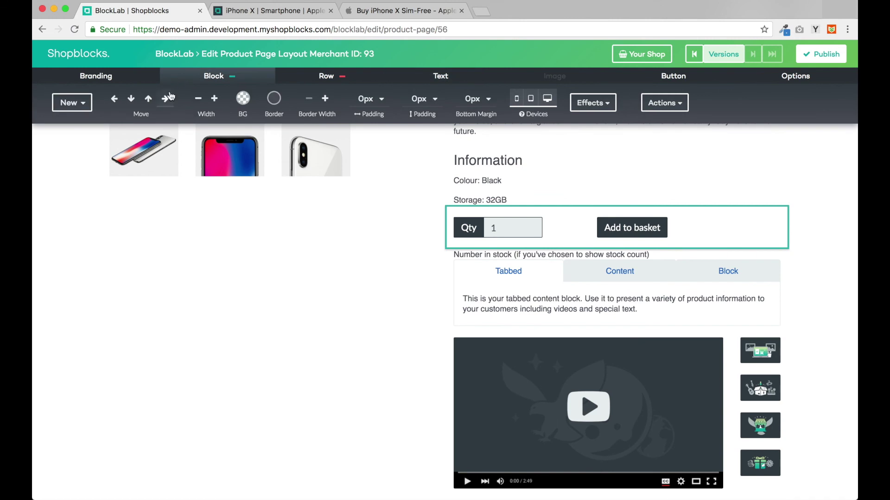
click(147, 104)
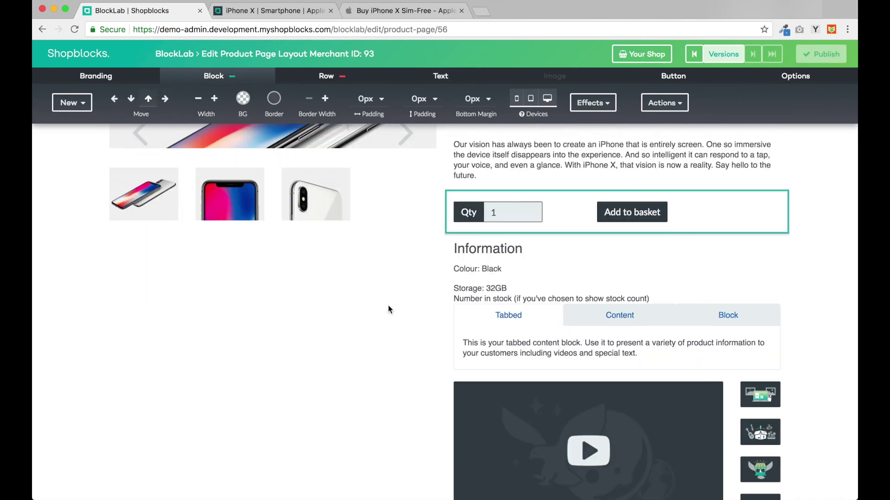
scroll(388, 305, up, 6)
click(156, 99)
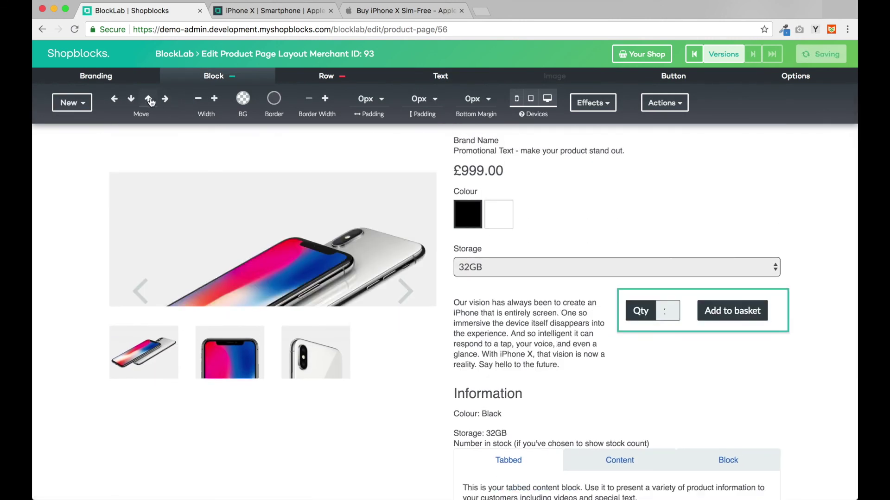
scroll(619, 281, down, 4)
scroll(620, 281, up, 3)
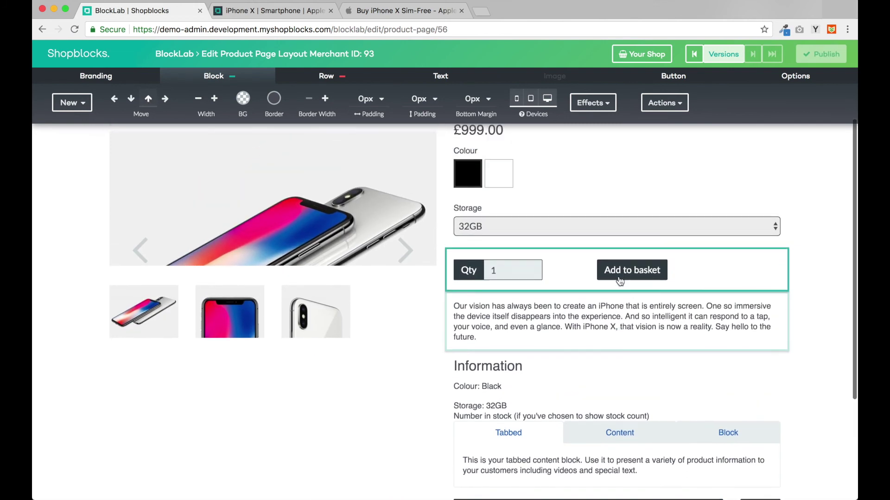
scroll(608, 299, down, 3)
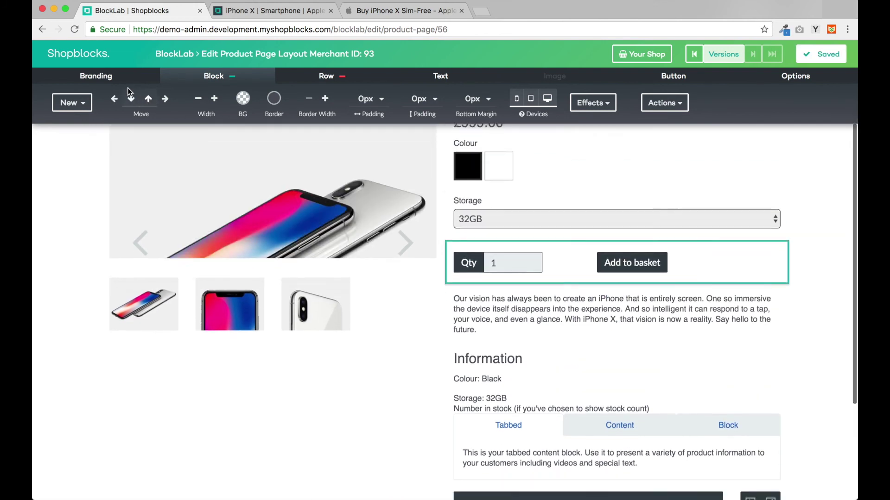
Step: Open the branding button settings to choose a button background colour
click(114, 81)
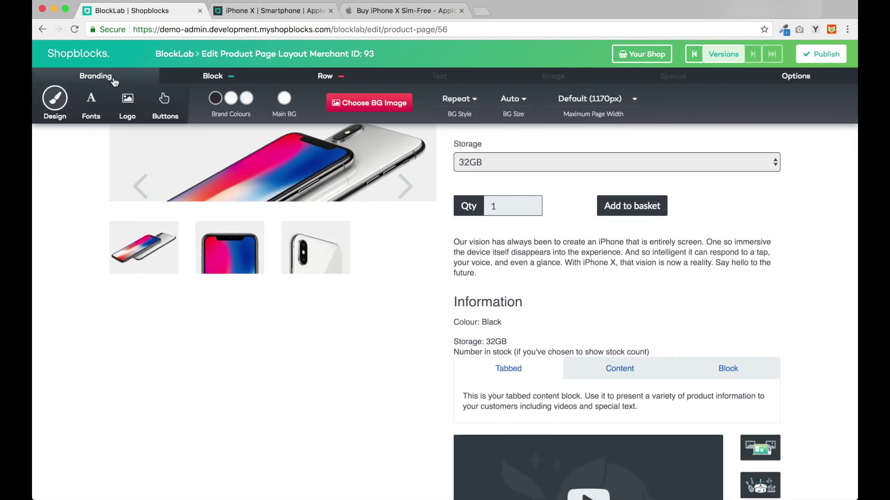
click(165, 103)
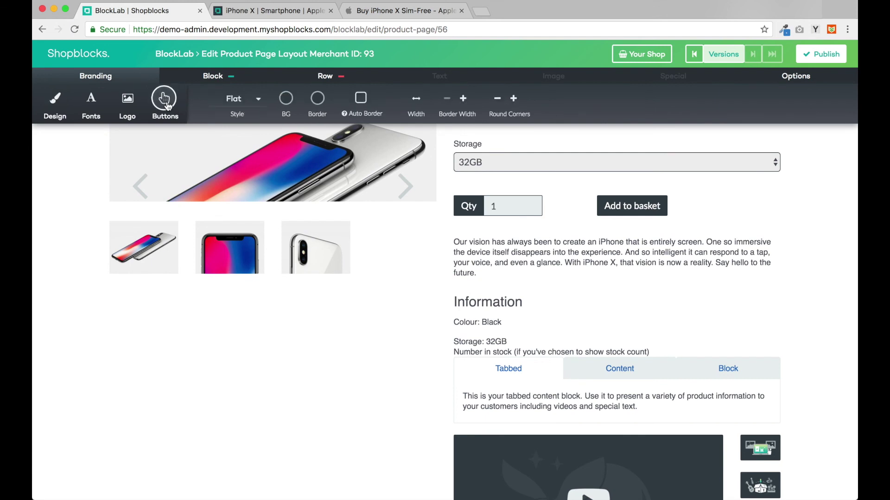
click(287, 101)
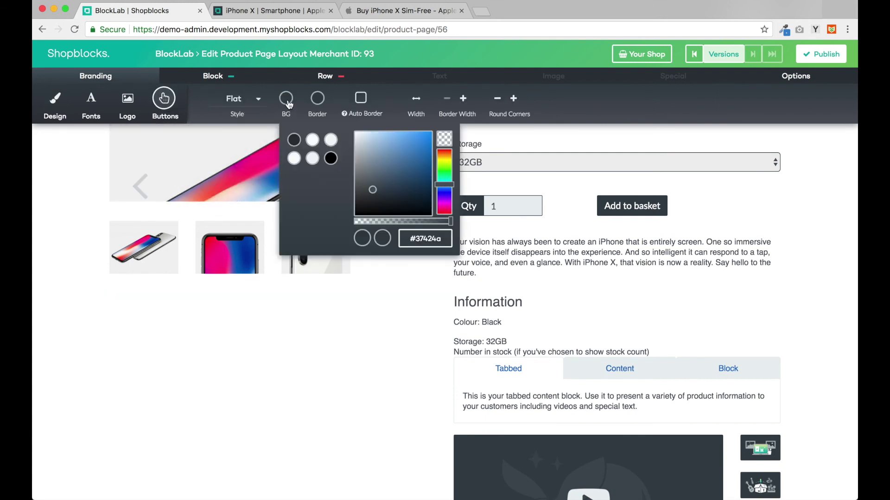
Step: Copy the #4D91D7 blue of Apple's Select button with ColorZilla's page picker
click(377, 8)
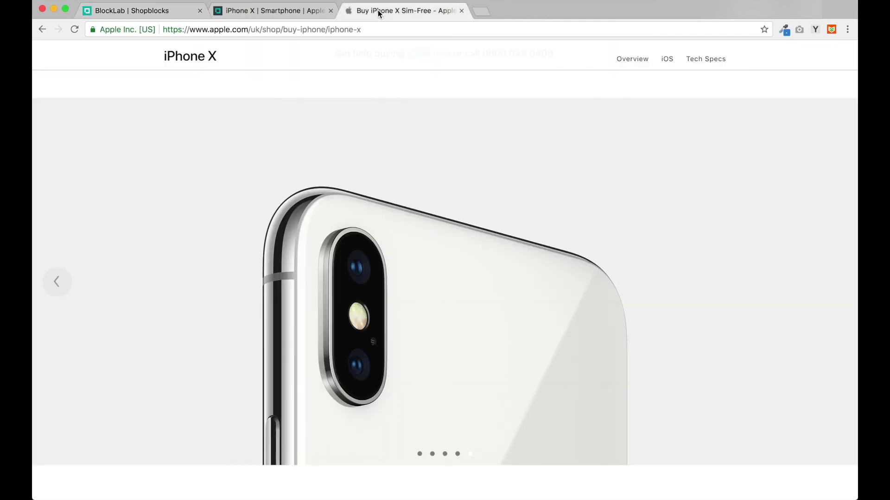
scroll(572, 131, down, 1)
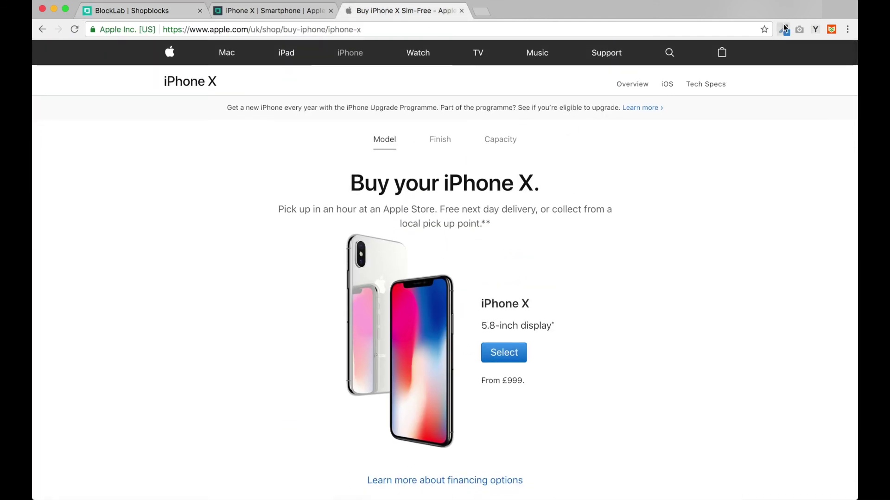
click(784, 30)
click(736, 52)
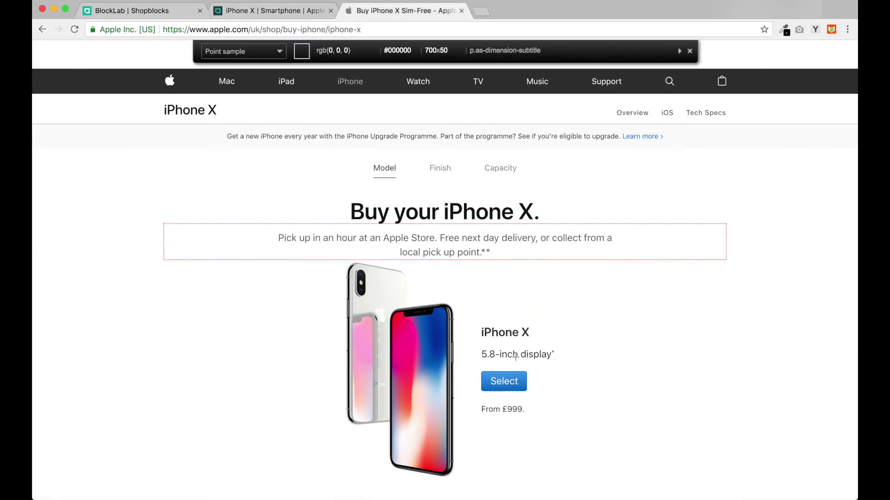
click(522, 382)
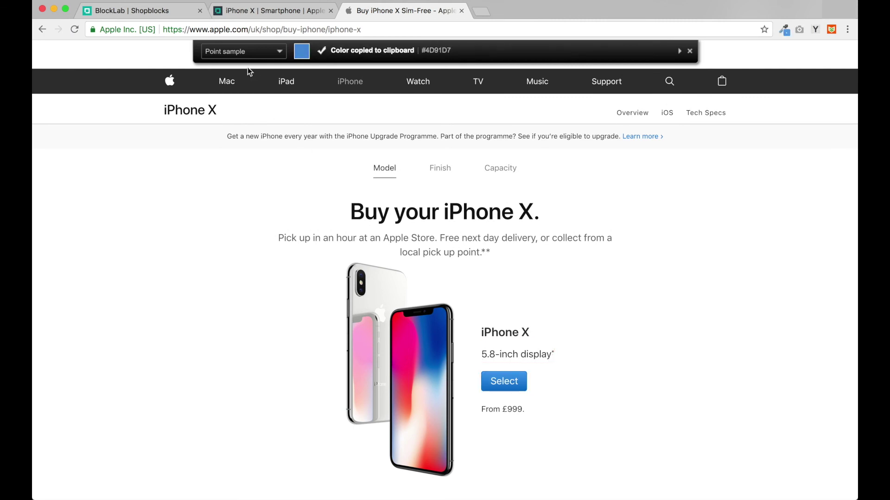
Step: Paste Apple blue #4d91d7 as the BlockLab button background colour
click(151, 11)
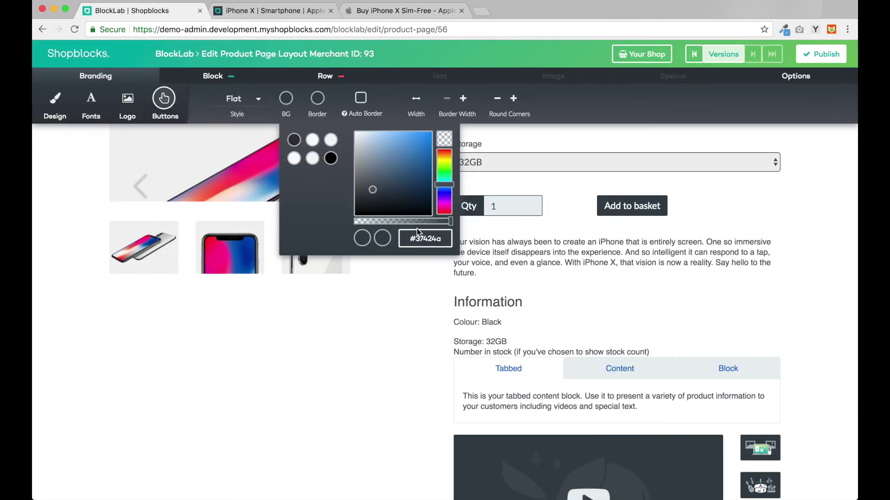
key(ctrl+a)
key(ctrl+v)
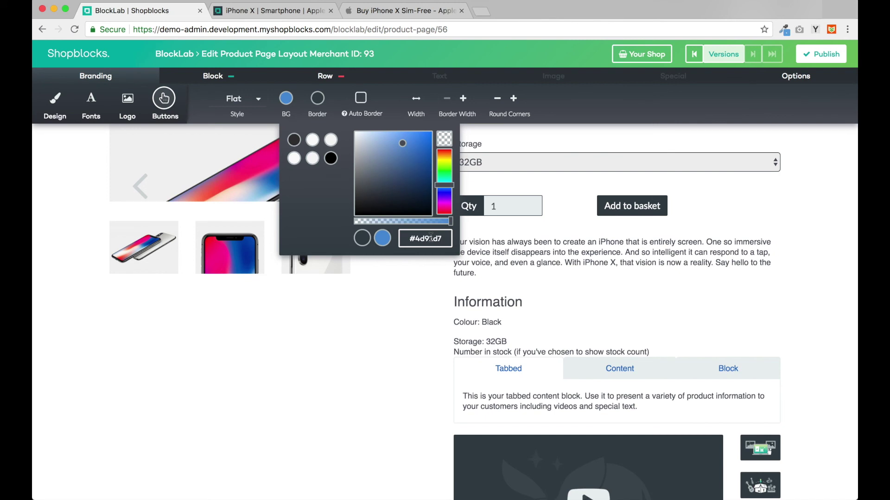
key(Return)
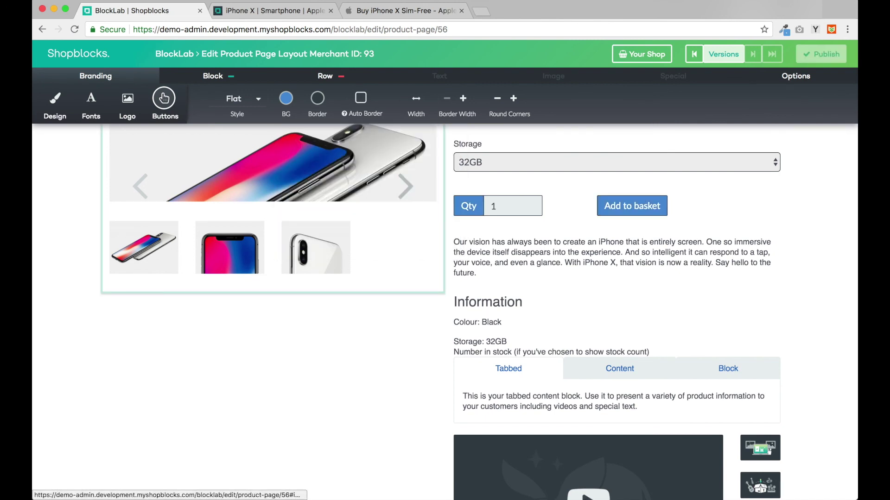
Step: Give the buttons Gradient style with Auto Border, then publish the Product Page layout
click(246, 103)
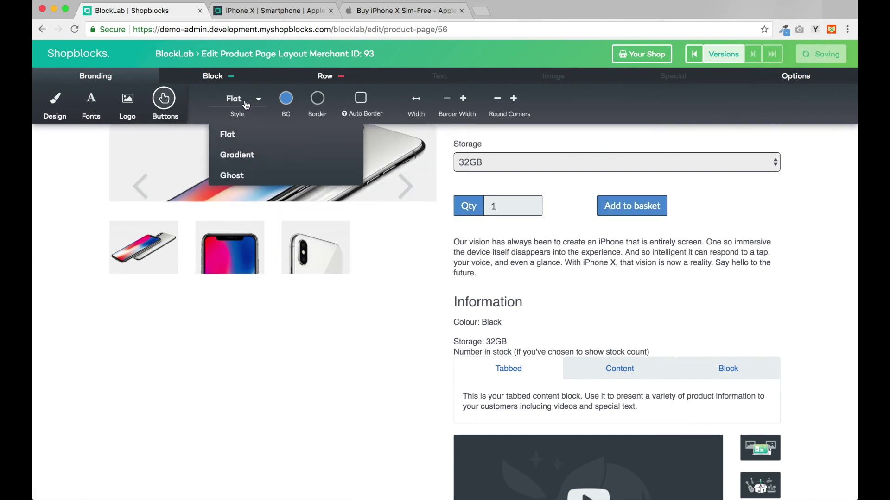
click(256, 155)
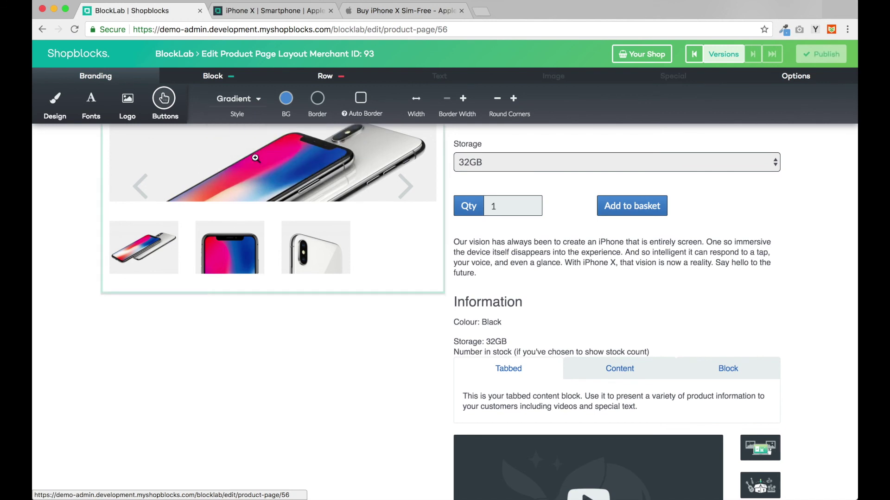
click(363, 101)
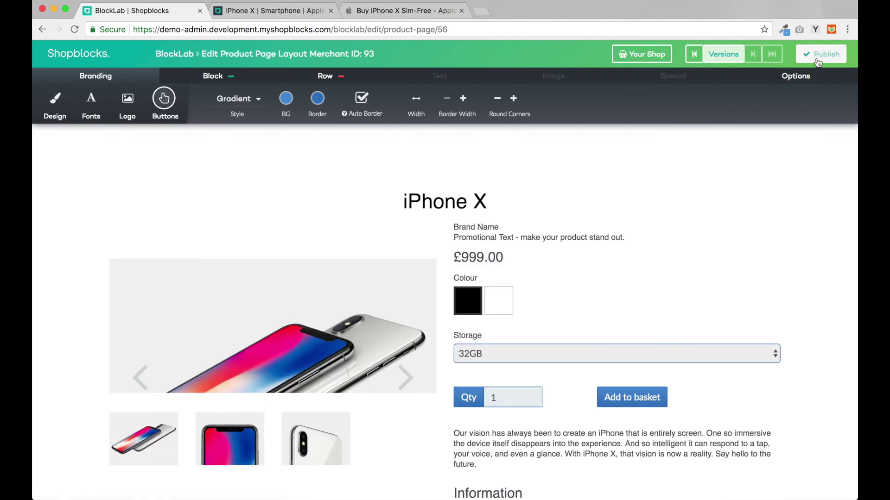
click(818, 60)
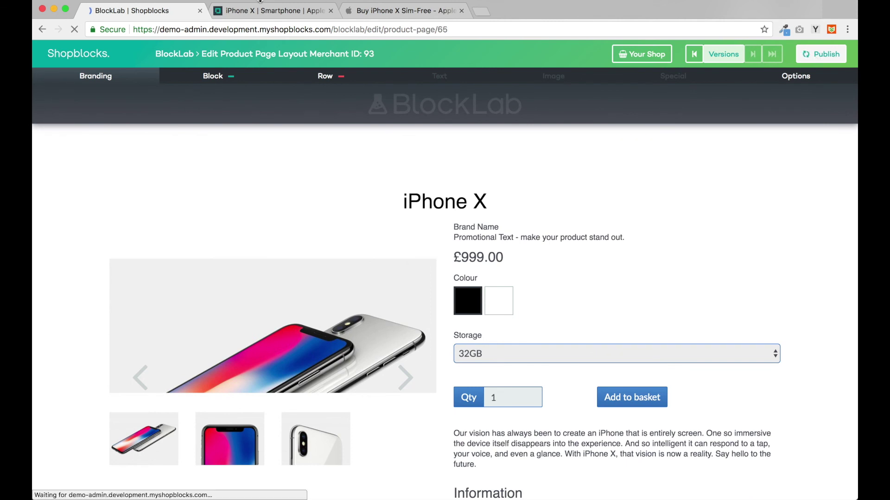
Step: Switch to the live iPhone X | Smartphone storefront page to see the blue buttons
click(267, 15)
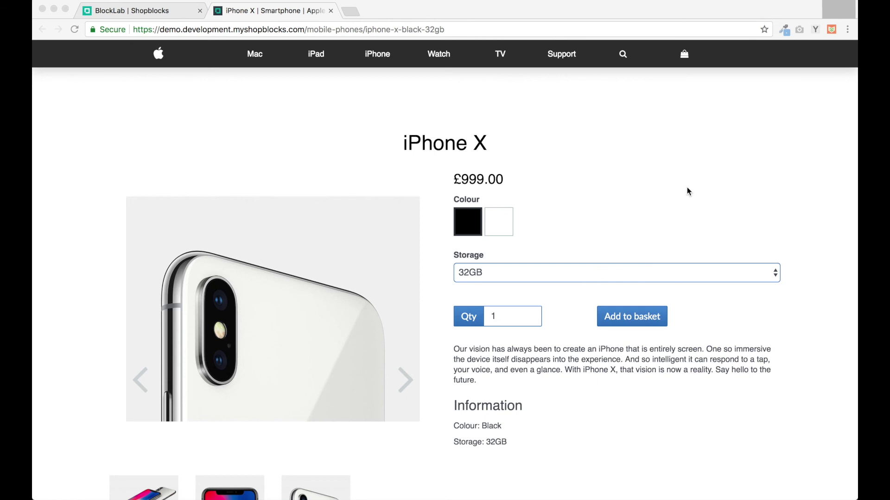
Step: Add the iPhone X to the basket and proceed to adding a first delivery address
click(638, 321)
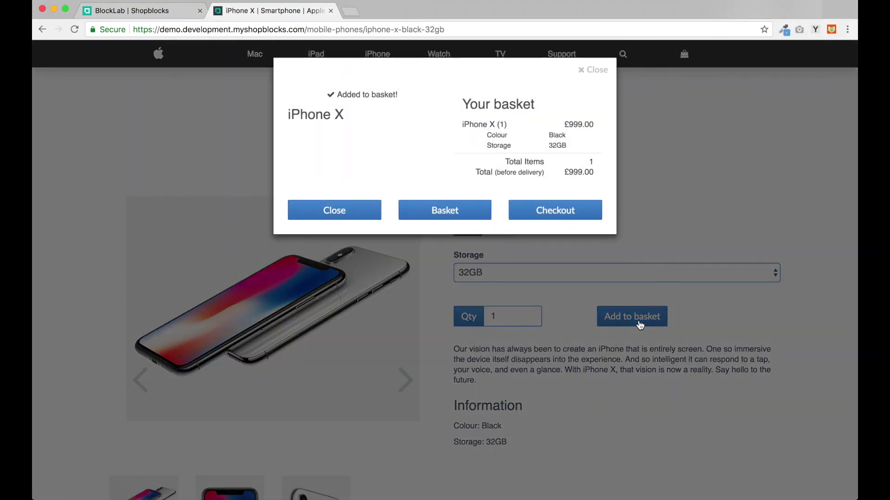
click(450, 217)
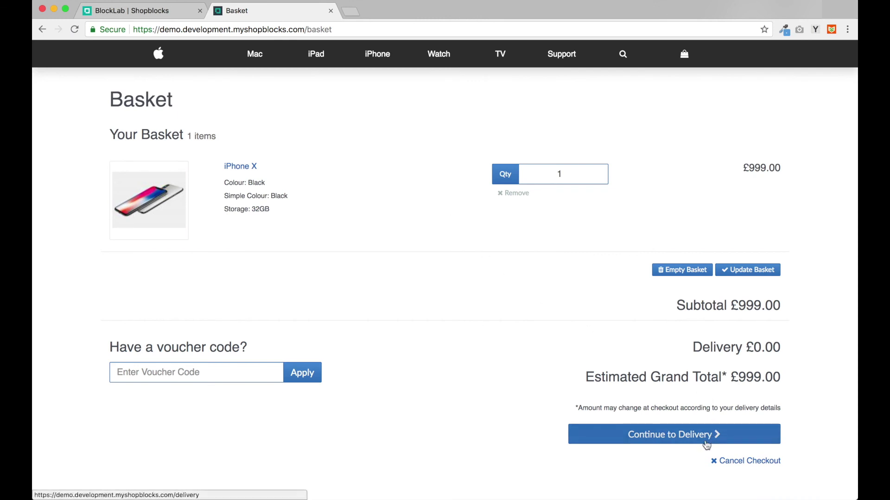
click(714, 435)
click(273, 203)
Step: Fill in the test delivery address's first line, city Testington and postcode, and save it
click(325, 192)
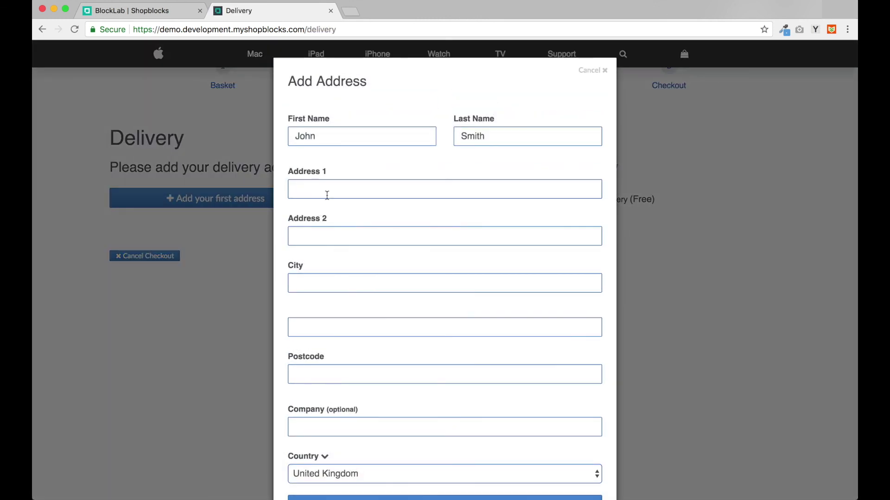
text(1 T)
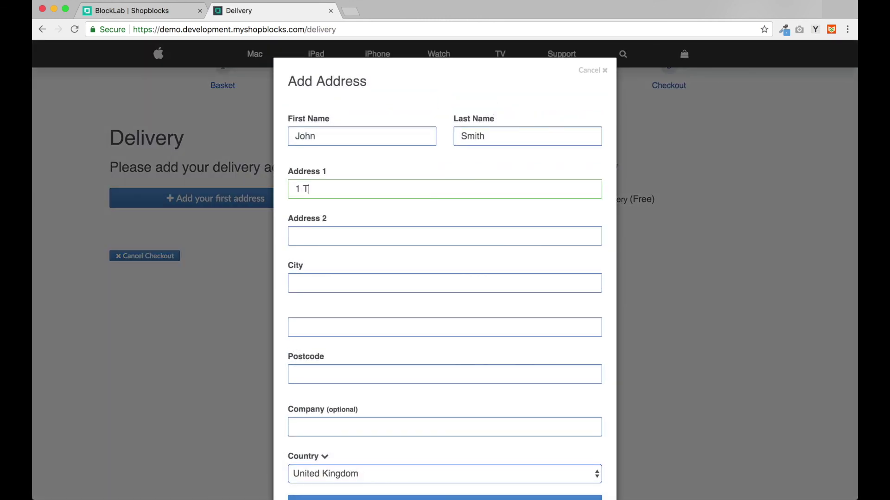
text(est Street)
key(Tab)
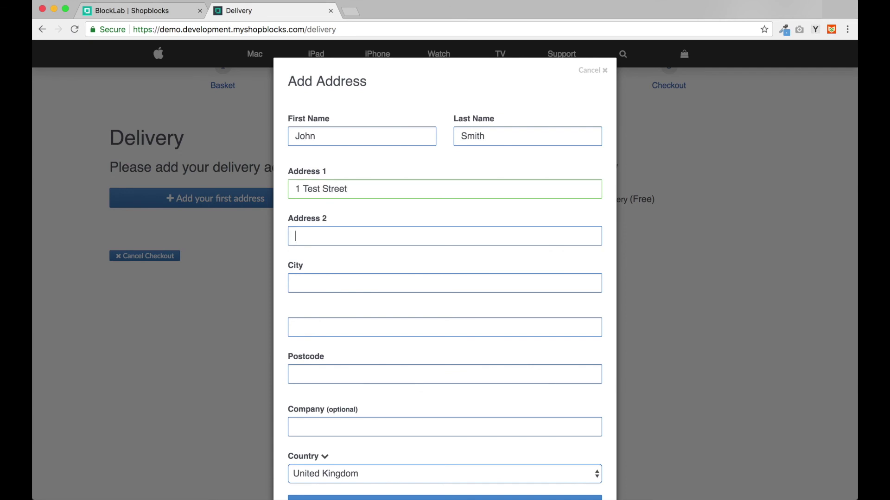
key(Tab)
text(Testington)
key(Tab)
key(Tab)
text(TE1 1TT)
scroll(383, 451, down, 2)
click(383, 452)
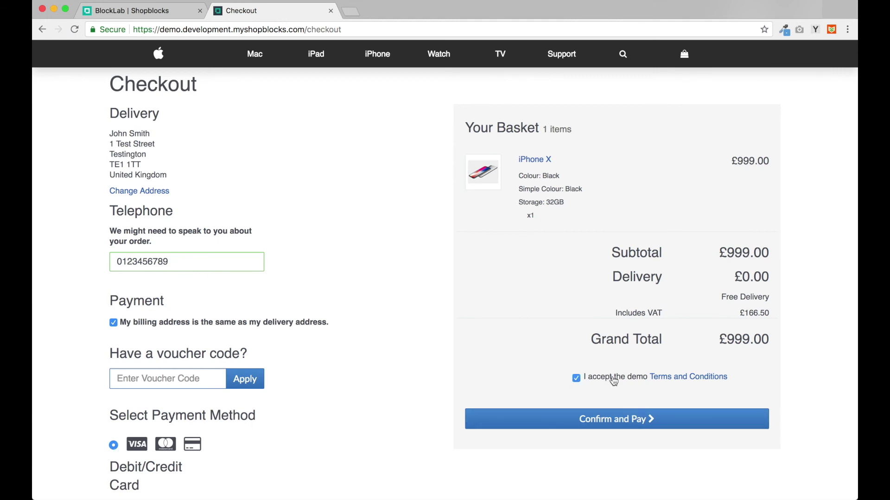
Step: Confirm and pay the £999.00 order to bring up the Stripe test-mode payment form
click(591, 421)
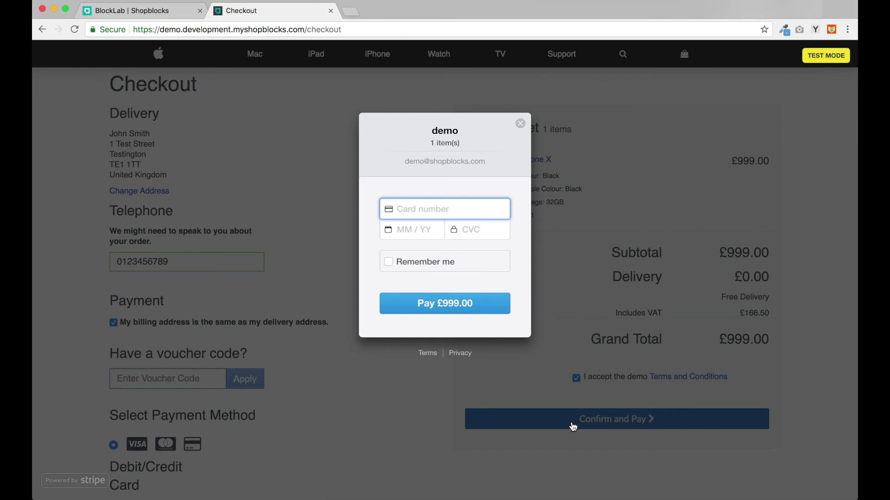
key(super+alt+i)
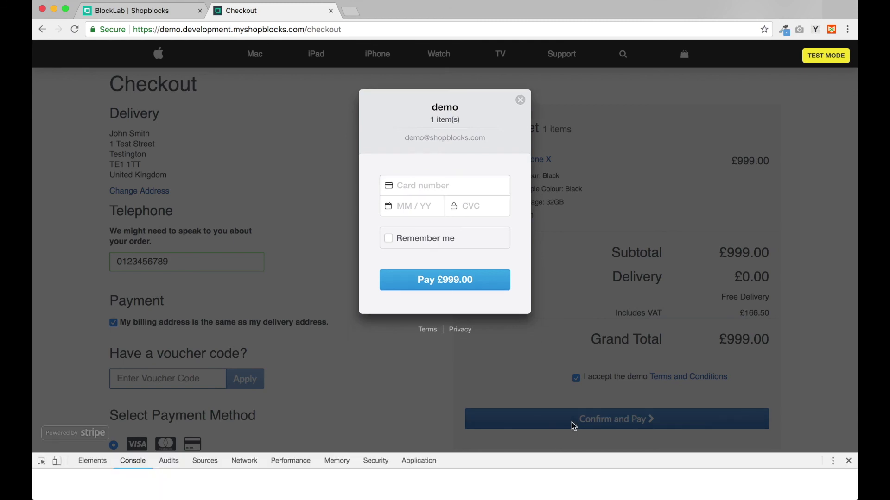
Step: Preview checkout at 378 px phone width, enter the test card, and pay £999.00
click(57, 462)
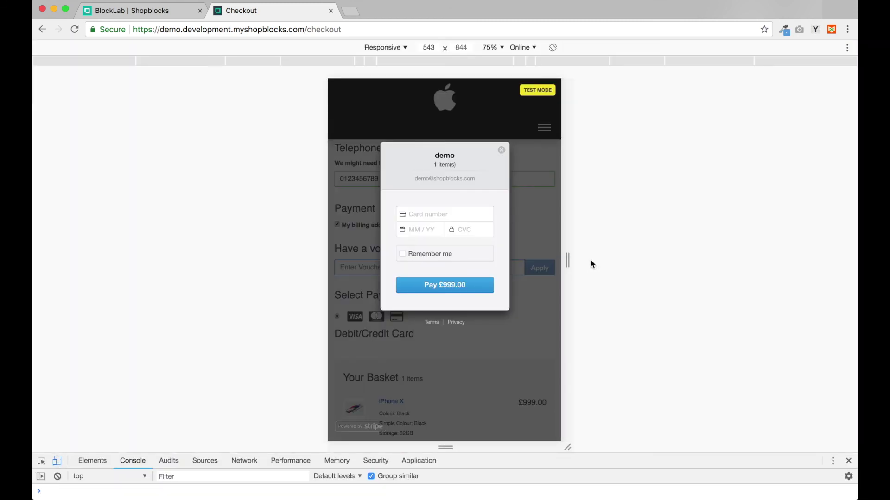
drag(568, 260, 532, 260)
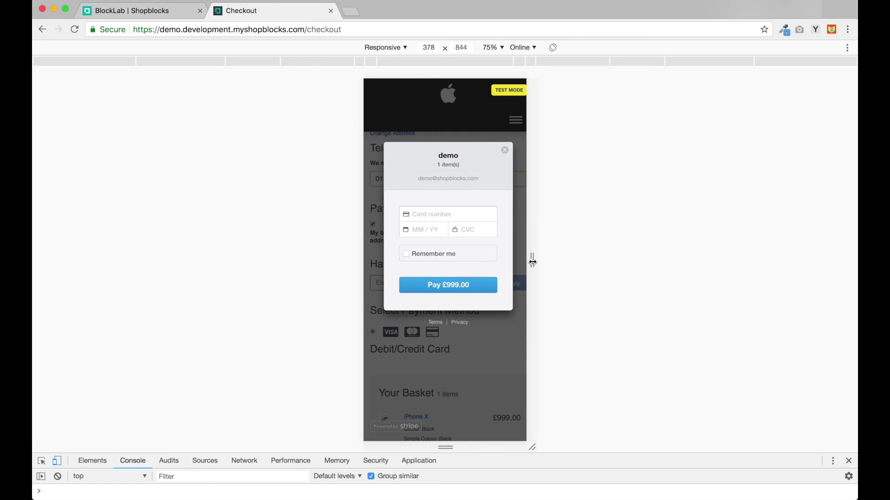
click(435, 214)
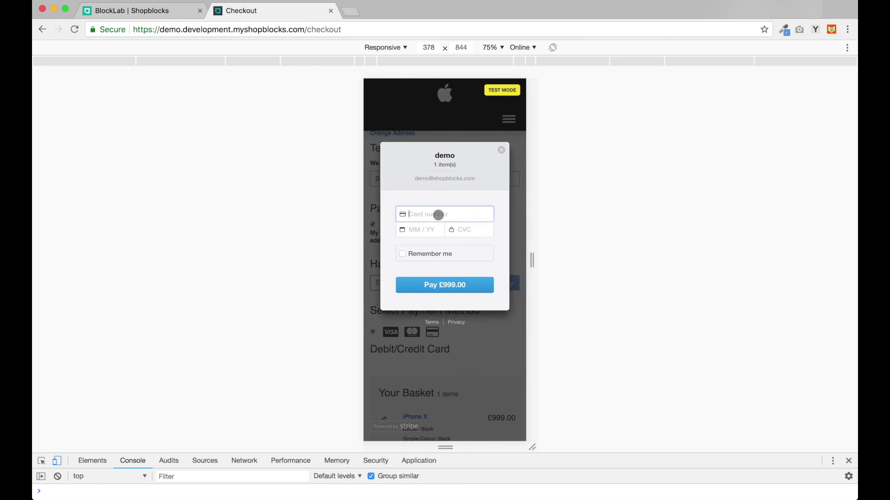
text(4242 4242 42)
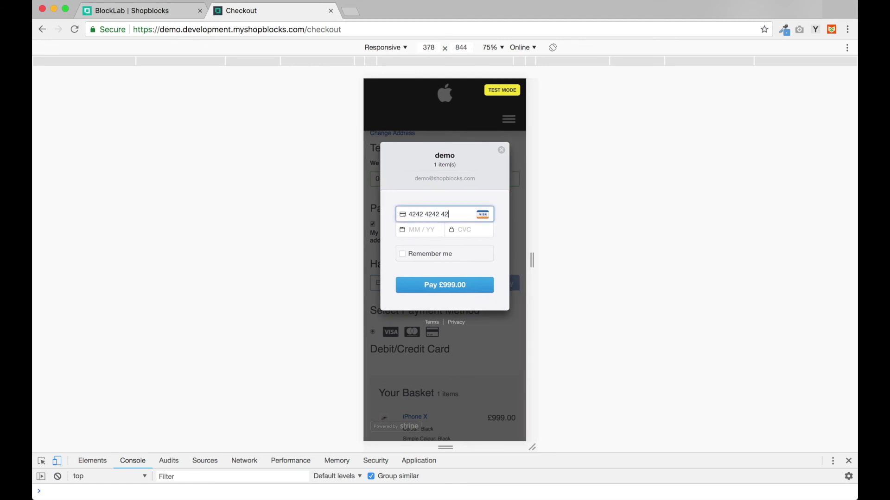
text(1234)
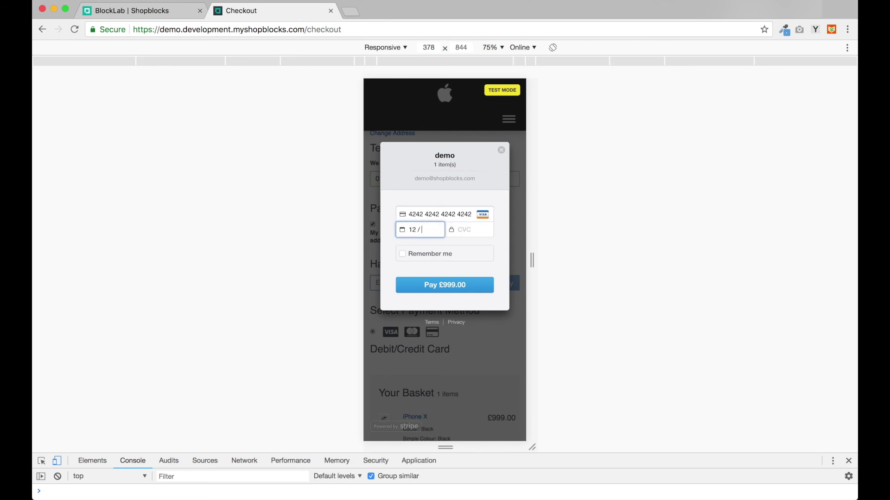
click(444, 284)
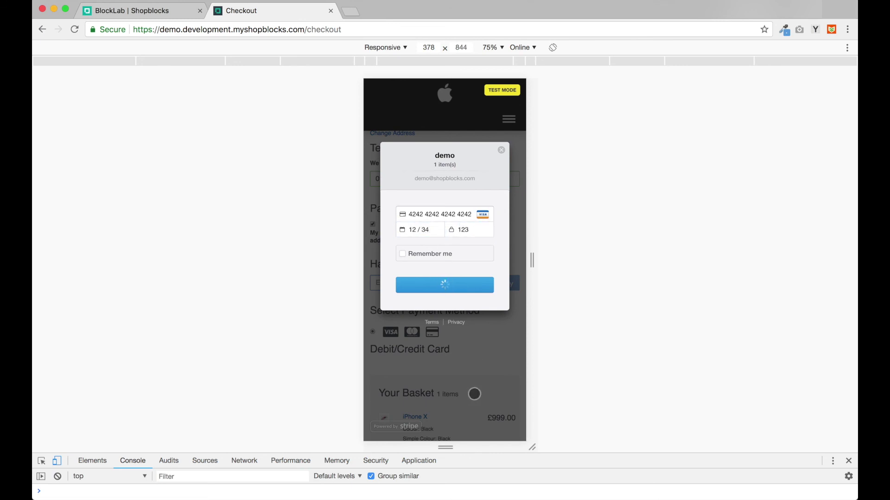